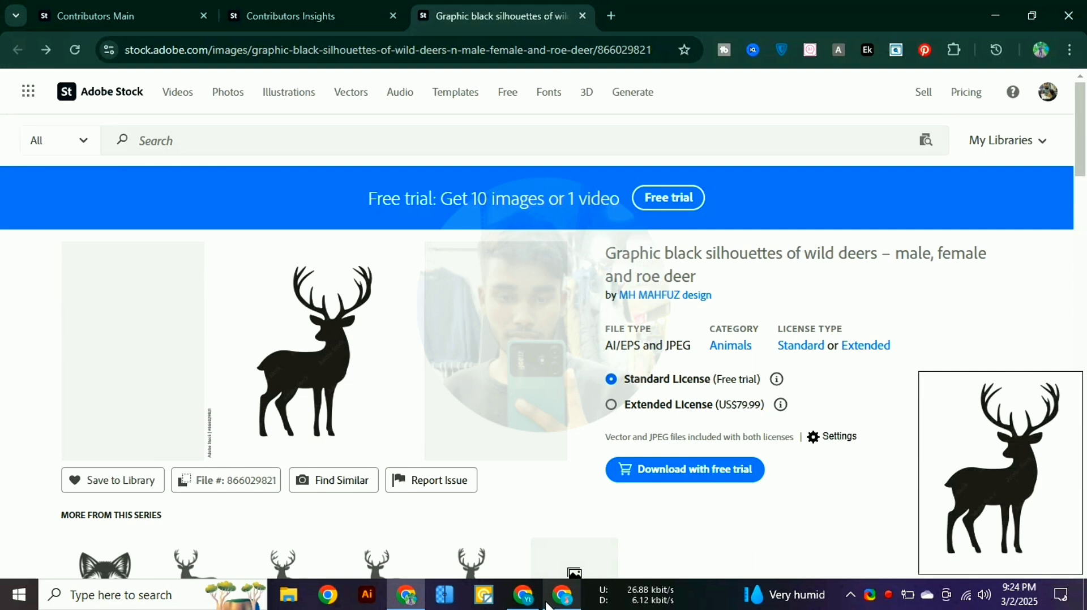
- Switch to the Qwen Chat window and try to attach the captured deer silhouette image to a new message
left_click(524, 595)
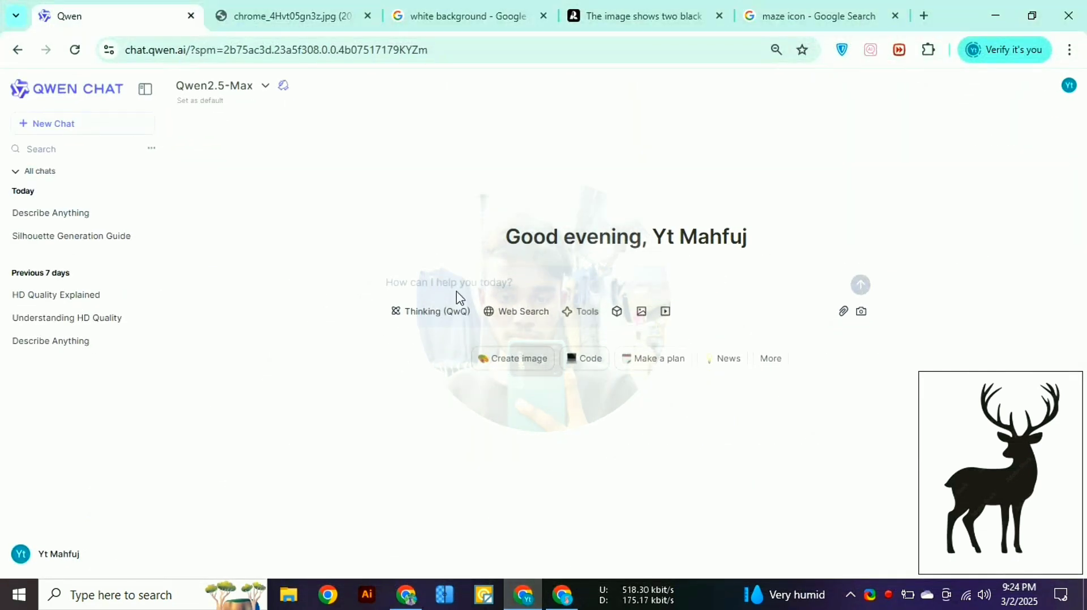
left_click_drag(954, 440, 515, 275)
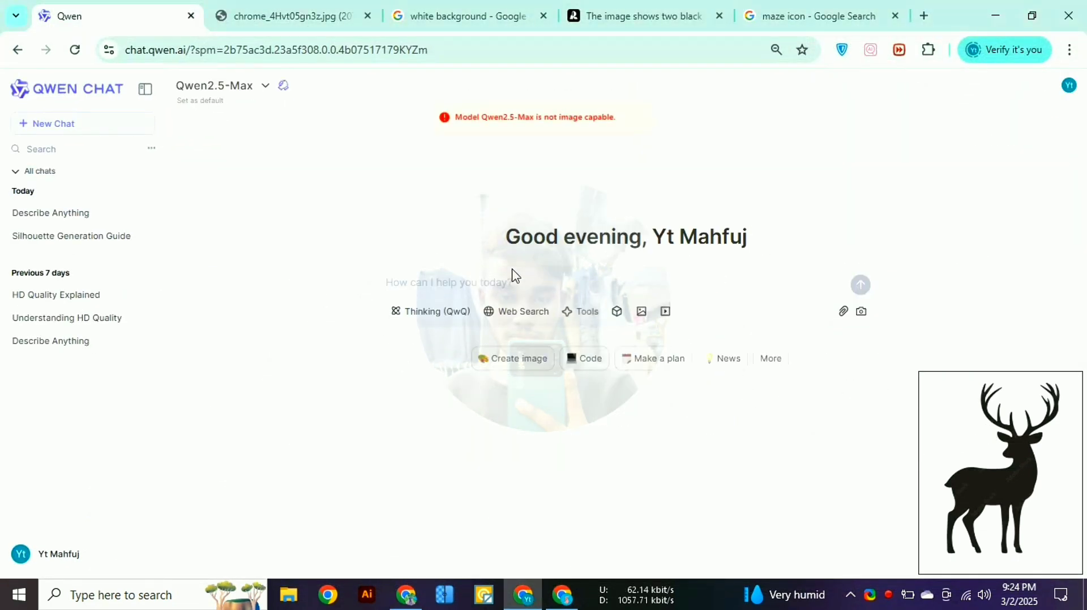
left_click_drag(998, 463, 572, 252)
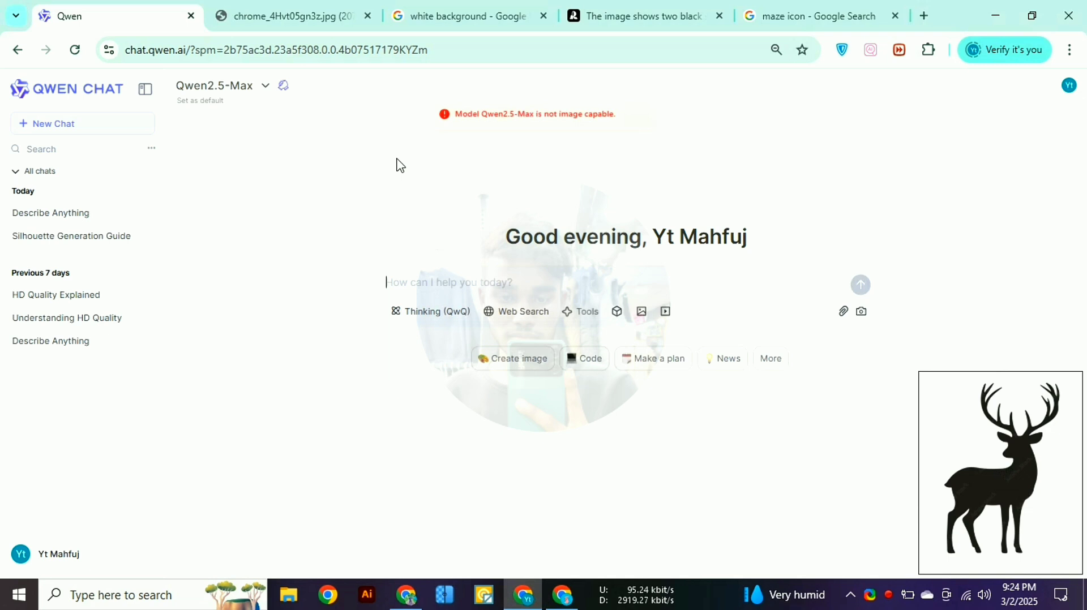
- Change the chat model to Qwen2.5-VL-72B-Instruct and attach the captured deer silhouette image to the message
left_click(266, 86)
left_click(260, 210)
left_click_drag(959, 422, 529, 283)
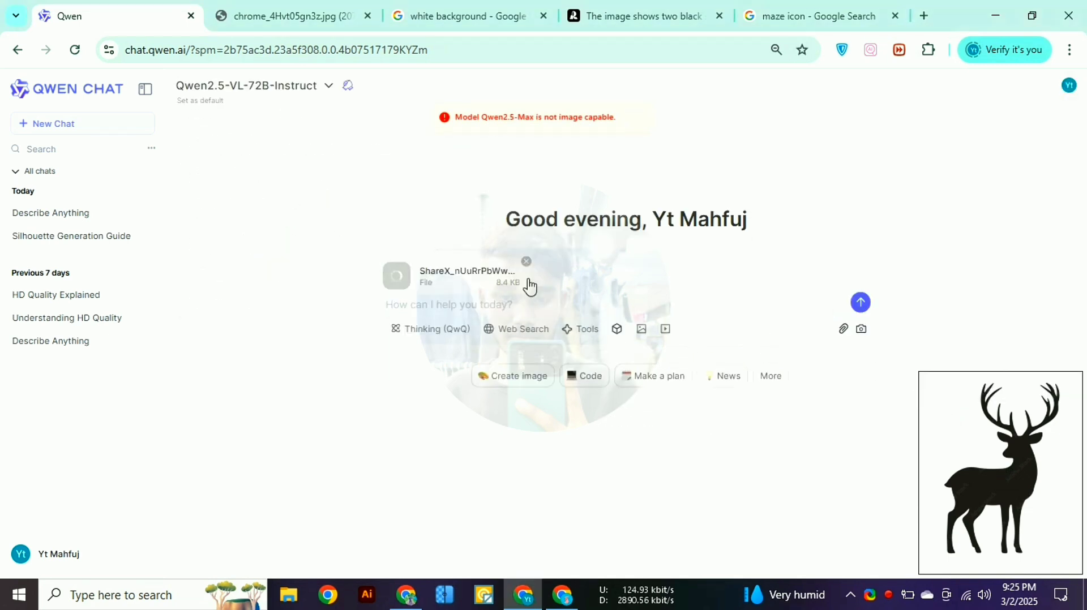
right_click(434, 304)
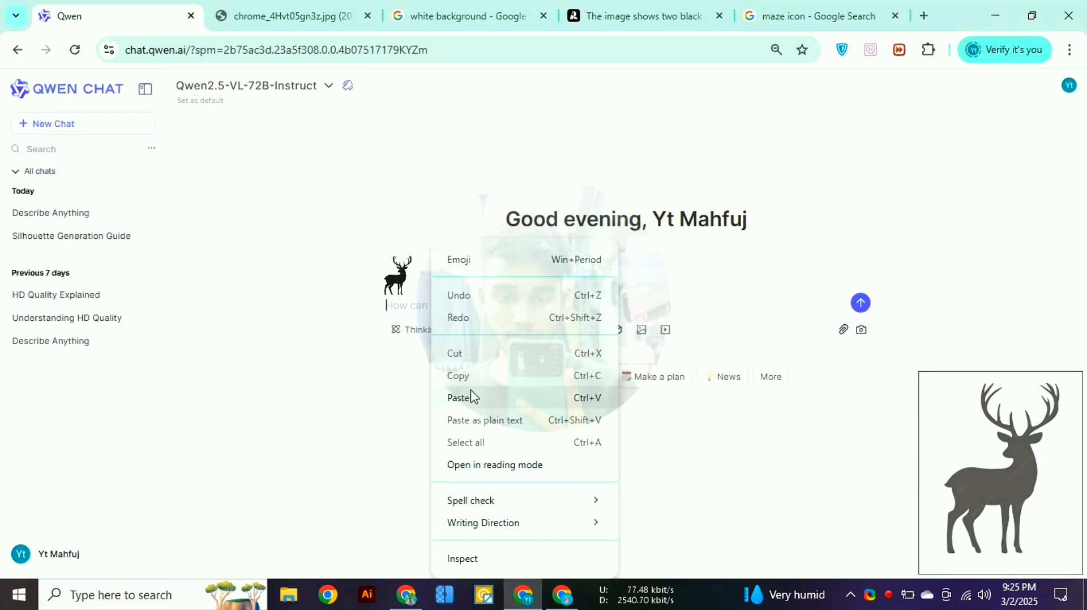
left_click(623, 487)
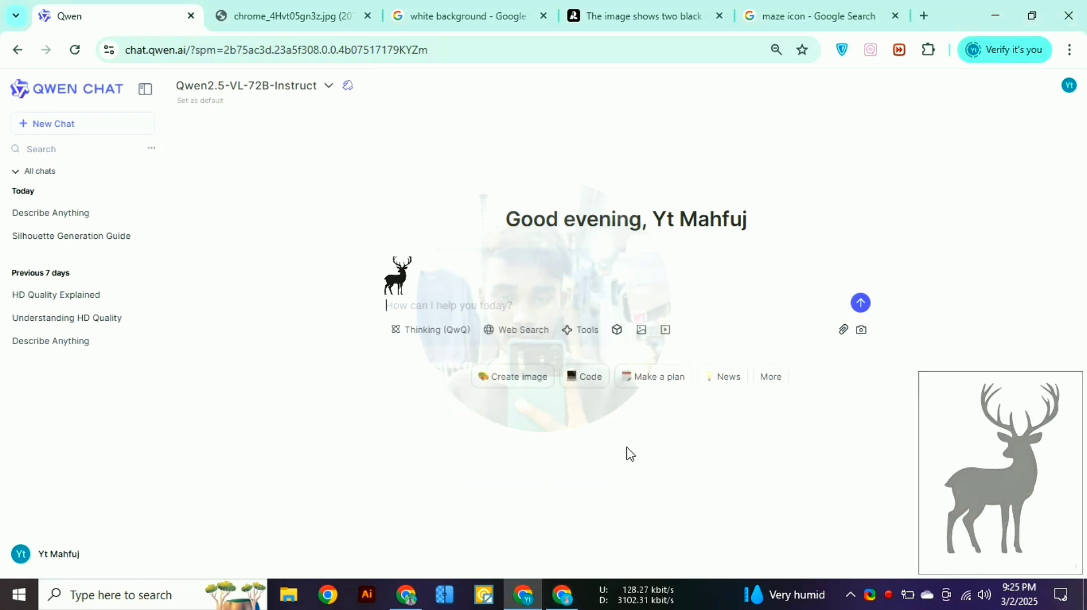
- Switch to the ChatGPT conversation and copy the request "please write a unique image to black silhouette vector generator prompt" below the cupcake image
left_click(562, 594)
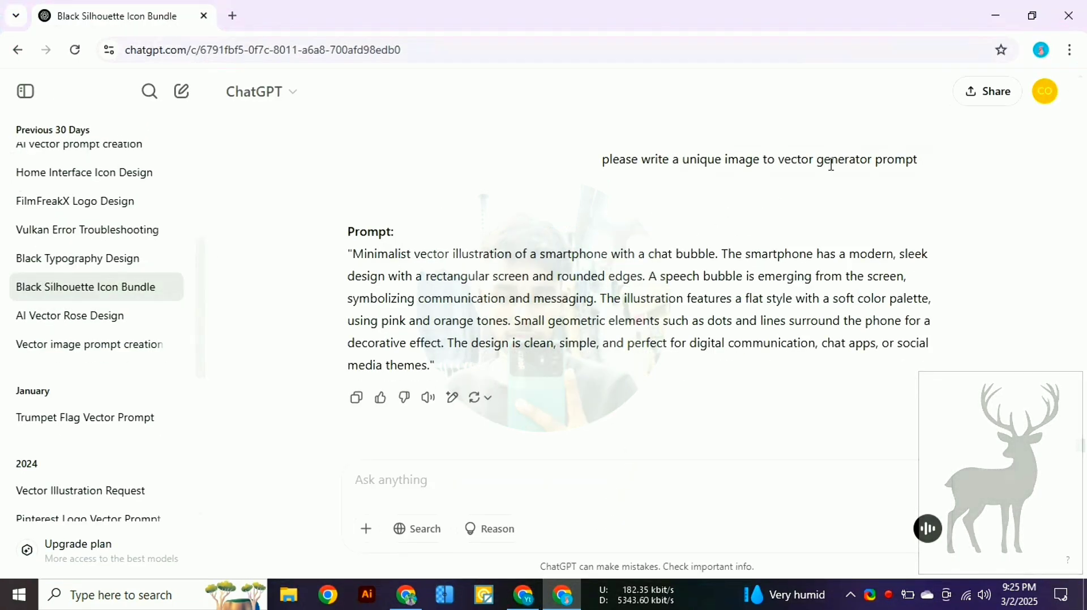
scroll(832, 165, "up", 15)
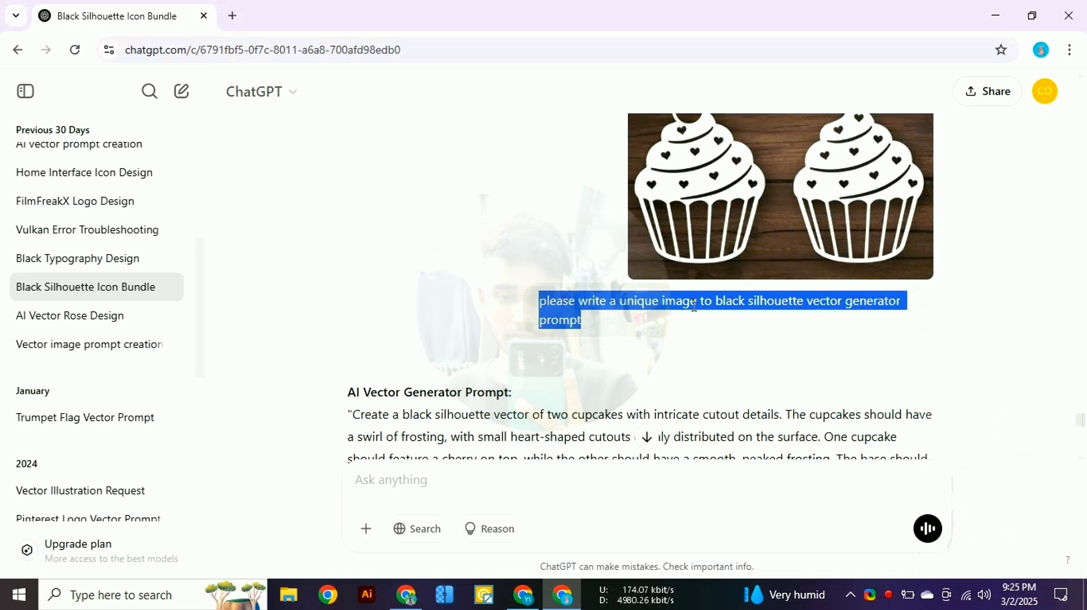
right_click(655, 306)
left_click(695, 327)
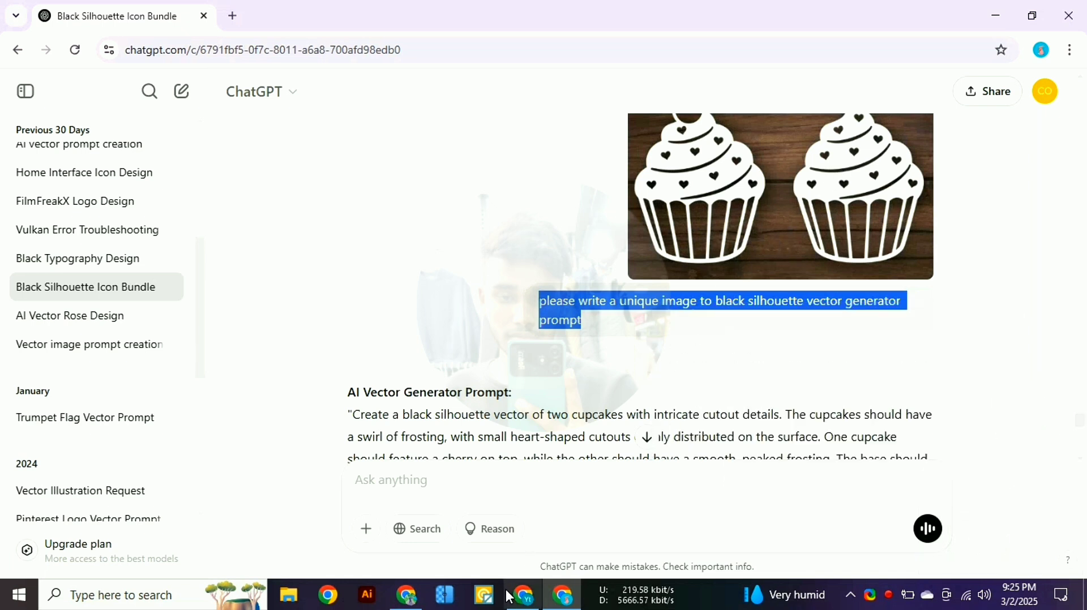
- Return to Qwen Chat, paste the copied request into the message with the deer image, and send it
left_click(523, 594)
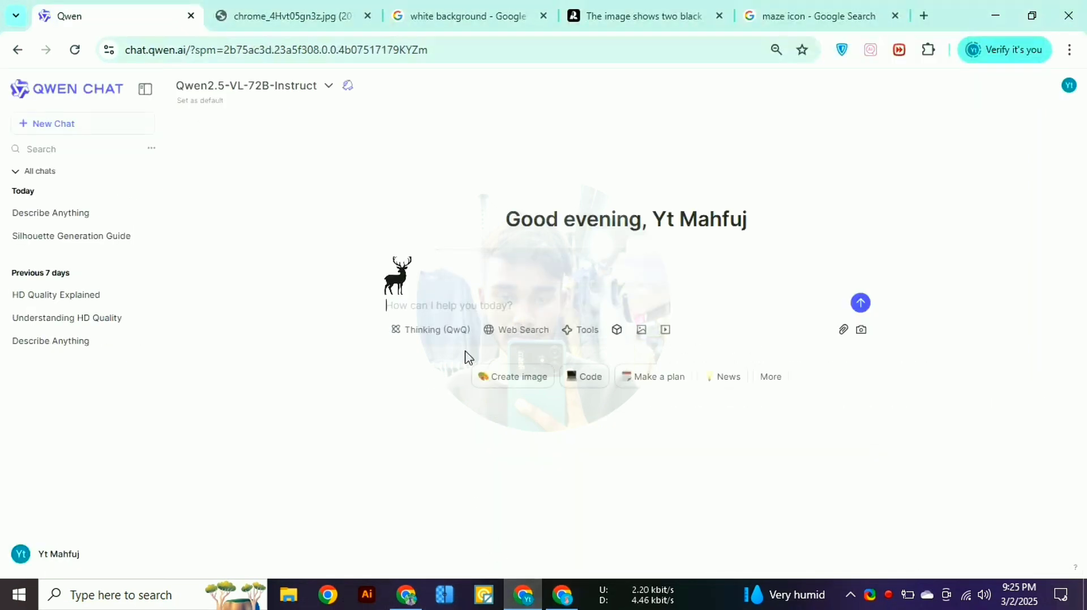
right_click(452, 308)
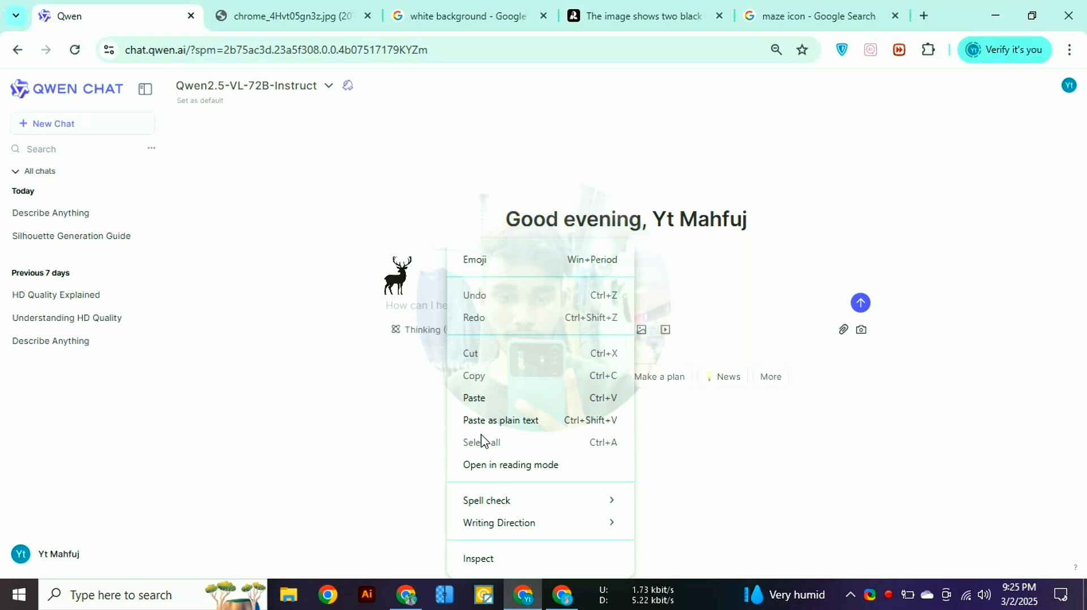
left_click(501, 402)
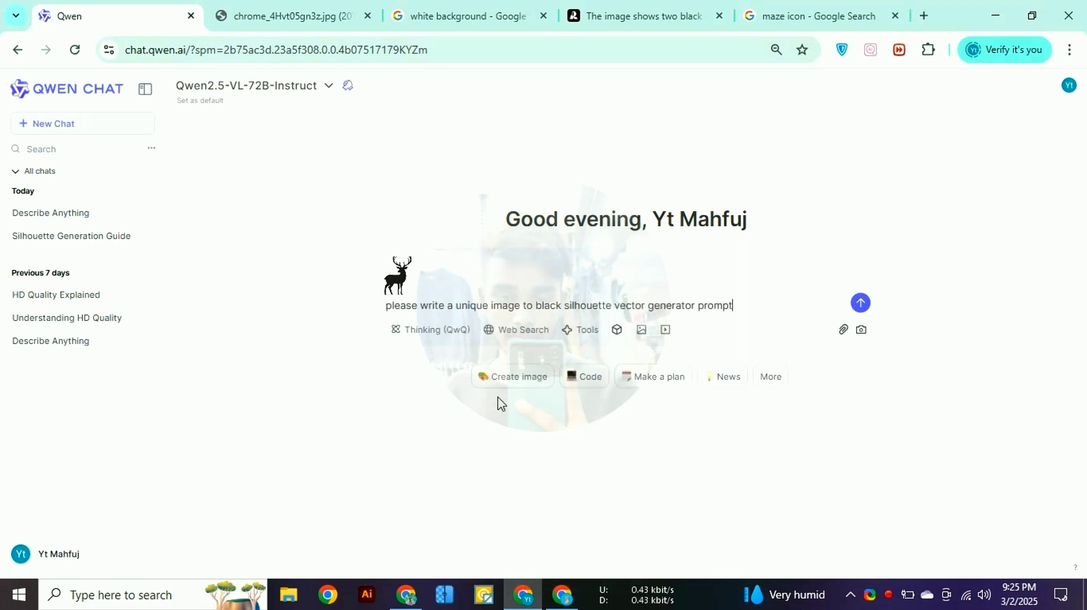
left_click(860, 306)
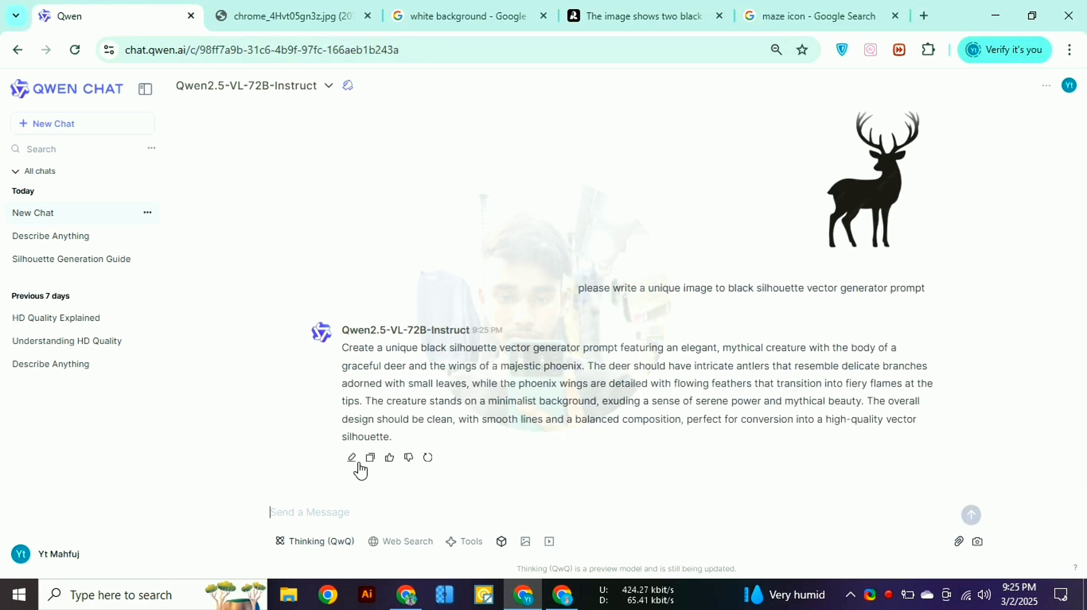
- Copy the silhouette prompt written by Qwen and open a Chrome window under another profile
left_click(371, 458)
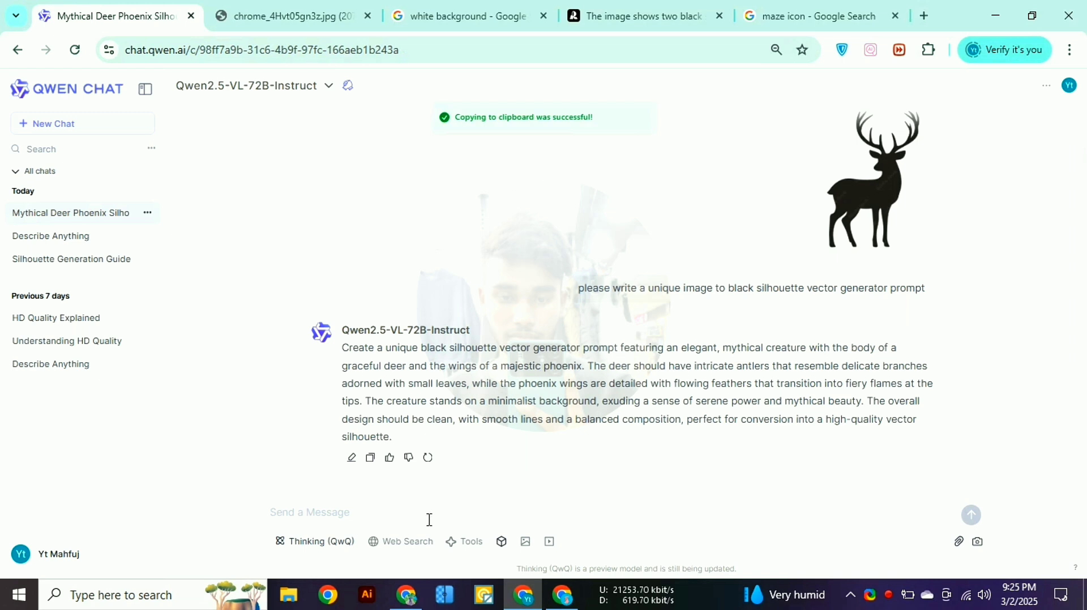
left_click(328, 595)
left_click(331, 408)
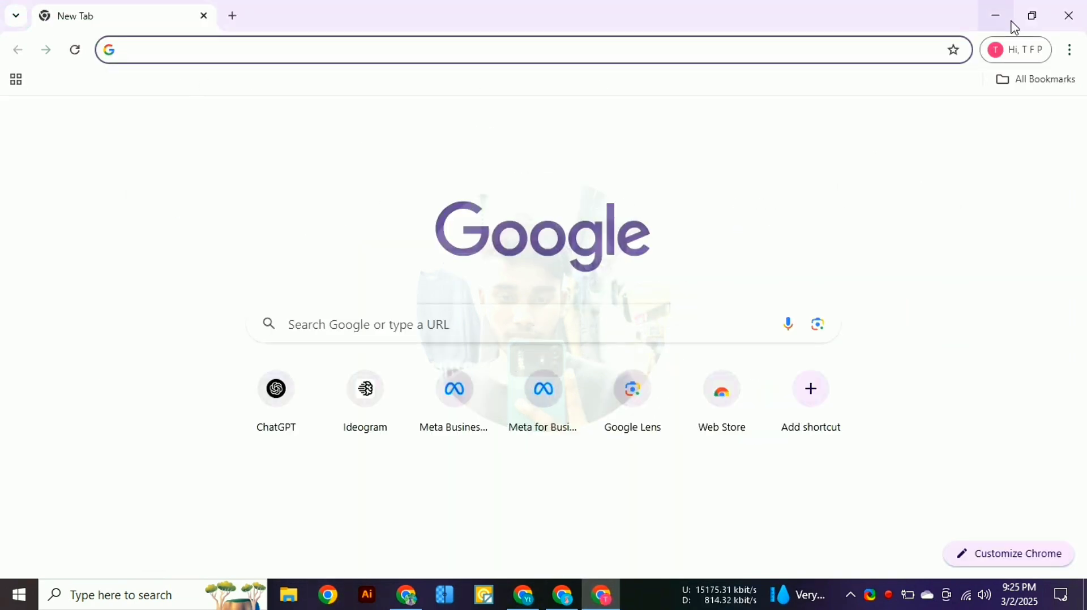
- Open the bookmarked Ideogram site, paste the copied prompt as the image description, and generate the images
left_click(1026, 84)
left_click(948, 171)
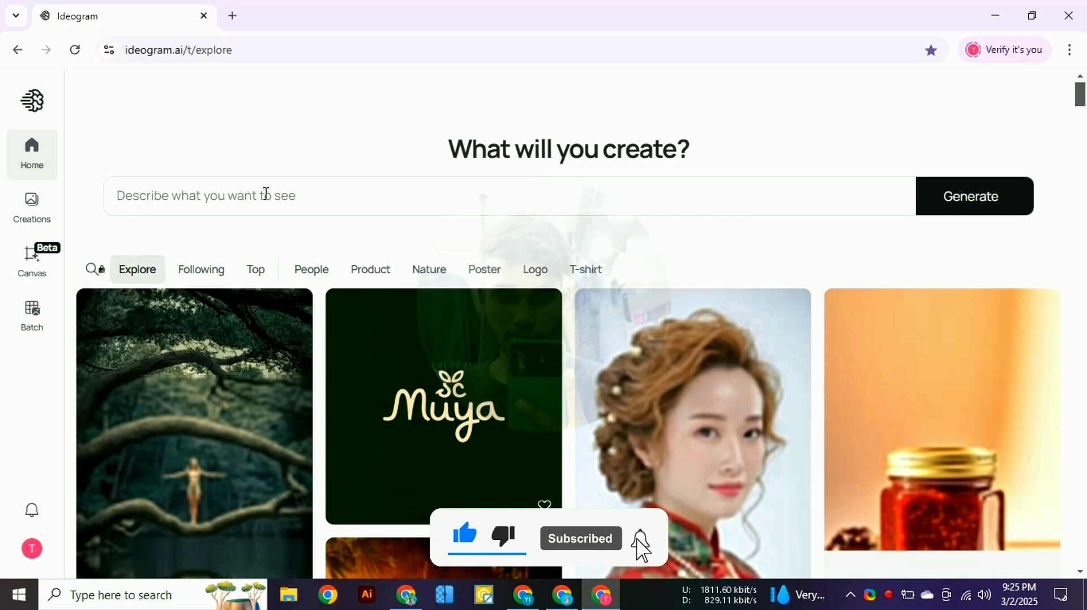
right_click(267, 194)
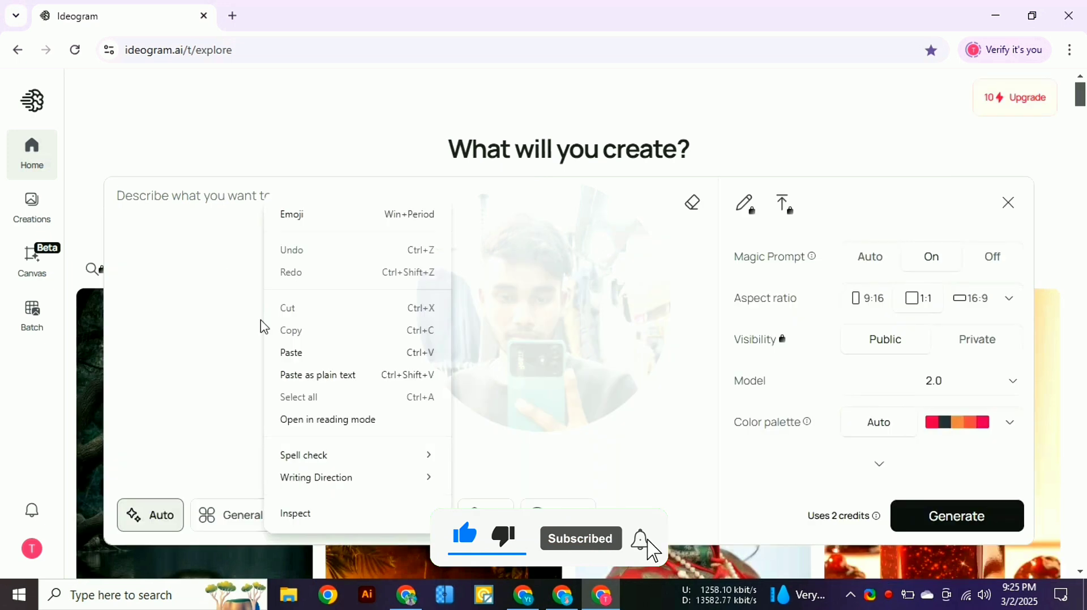
left_click(291, 350)
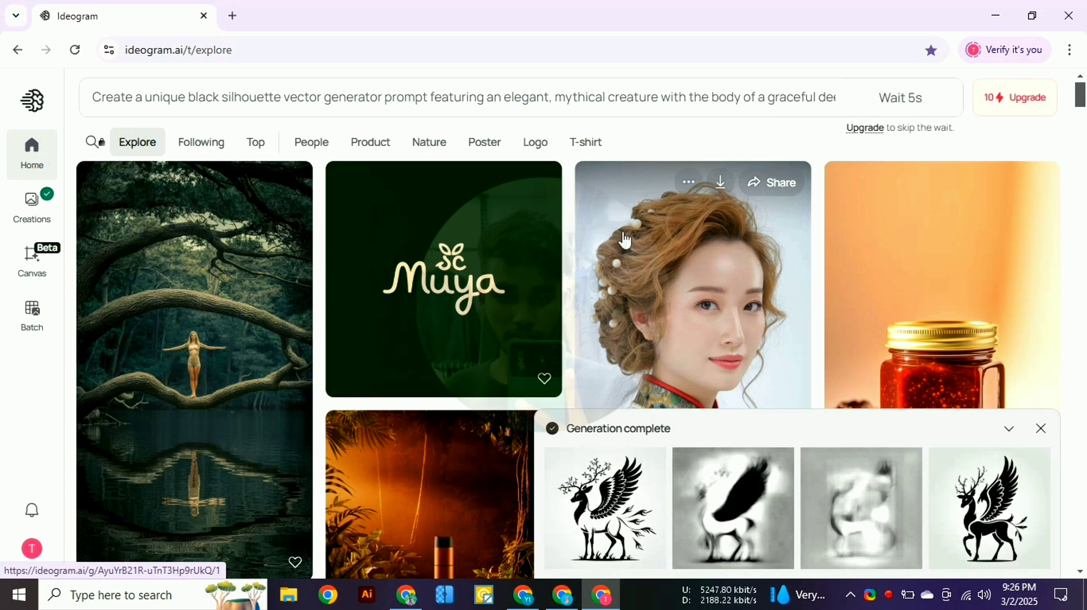
- Open the generated results and compare the first, second and fourth winged deer variants
left_click(628, 504)
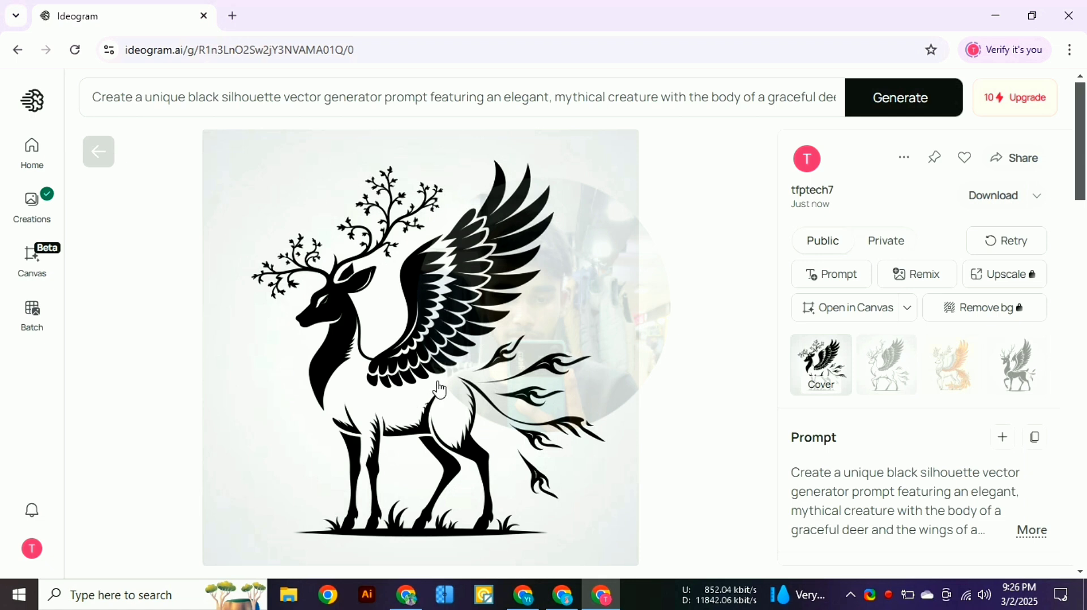
left_click(883, 364)
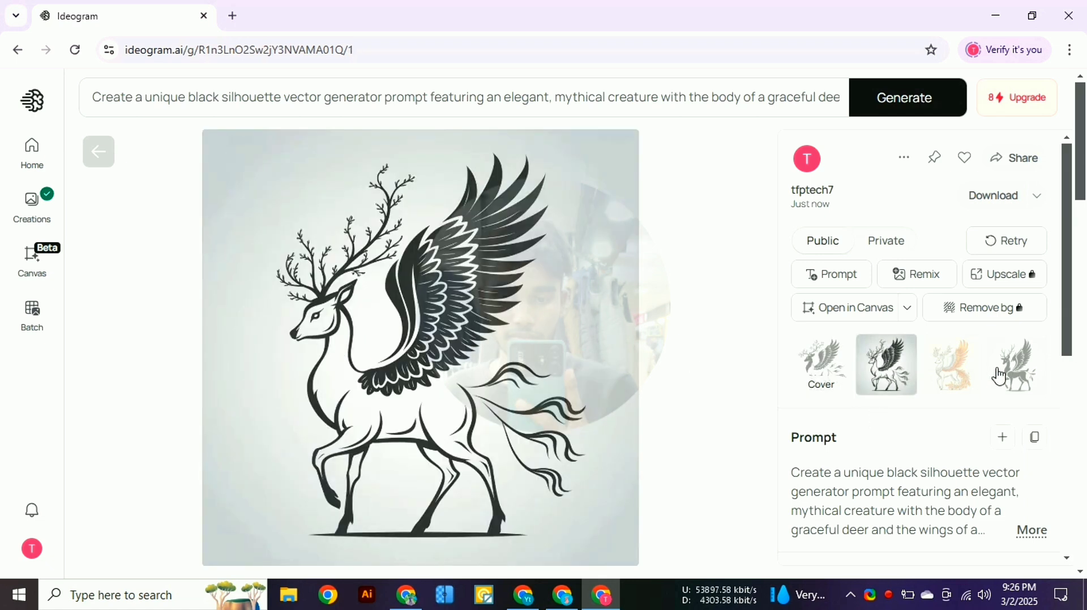
left_click(1019, 362)
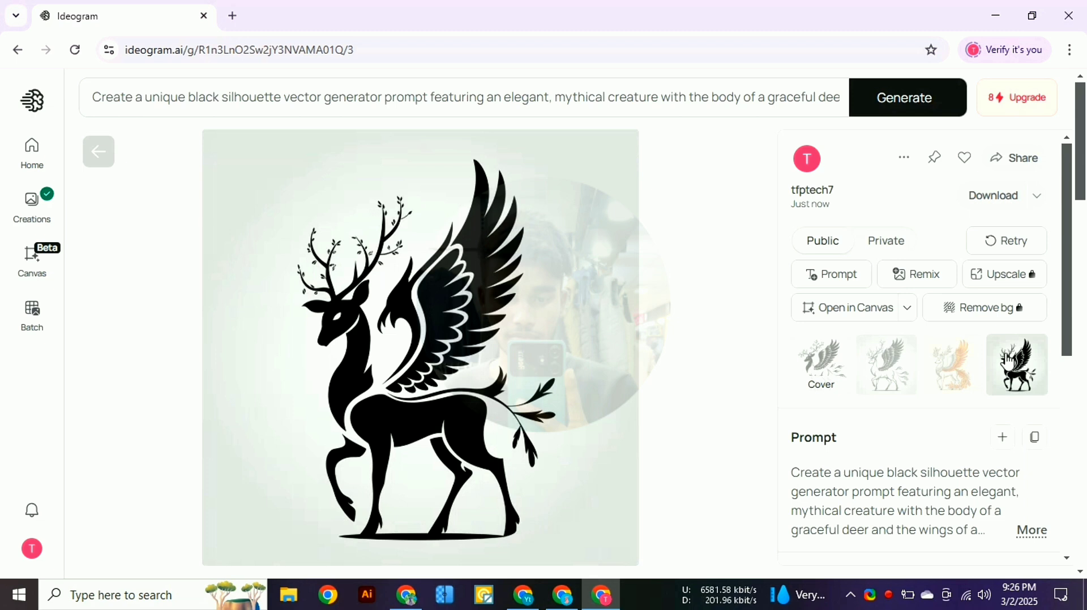
left_click(838, 364)
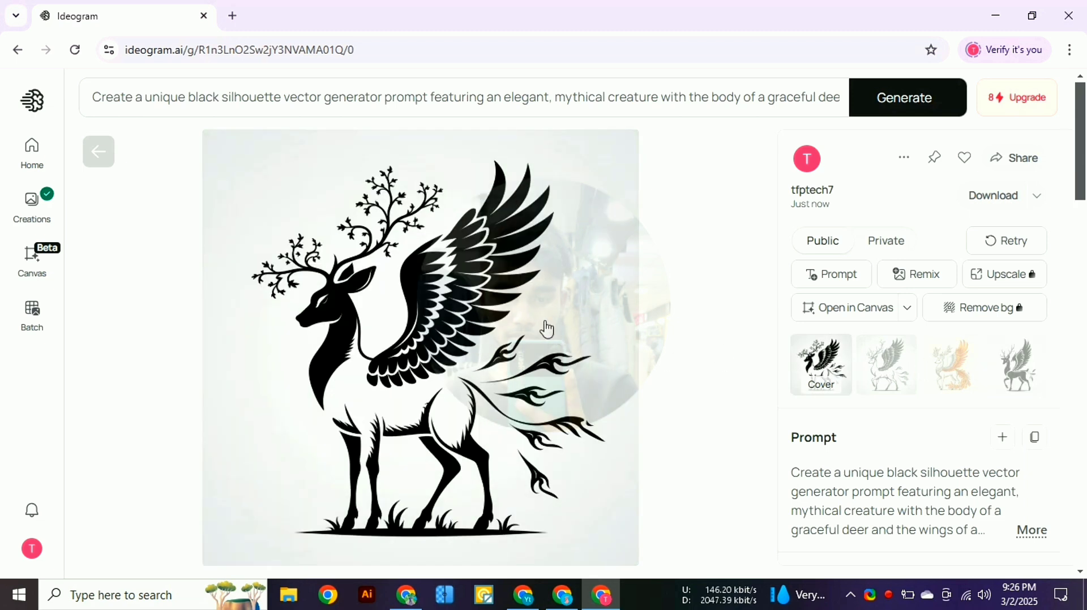
- Save the first generated winged deer image, the cover variant, to the computer as a WEBP file
right_click(429, 243)
left_click(485, 288)
left_click(880, 355)
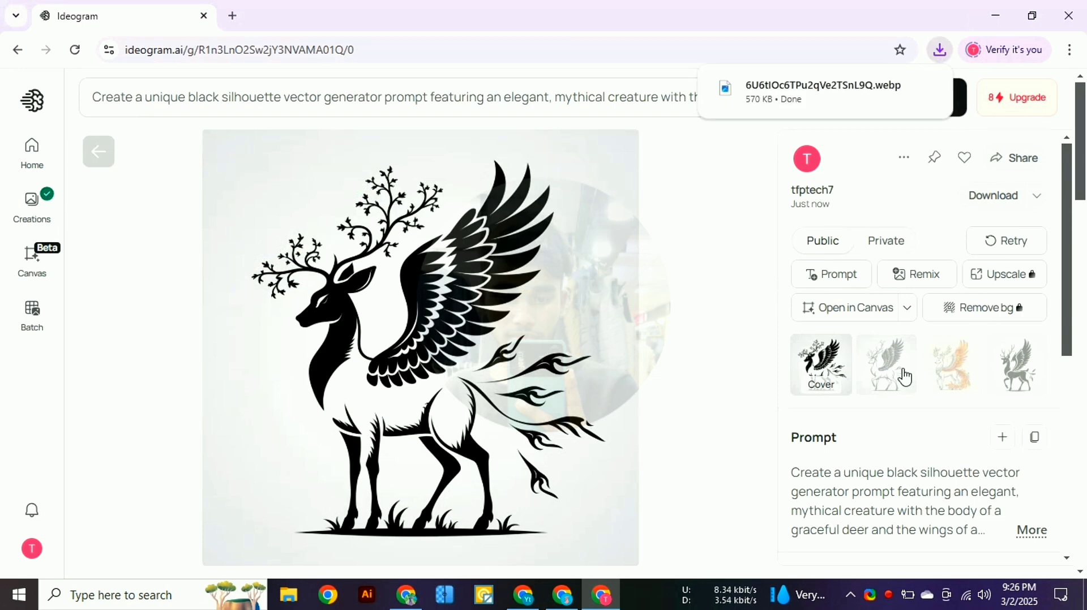
- Display the second generated variant, the outlined deer with dark wings, and save it to the computer
left_click(905, 378)
right_click(426, 232)
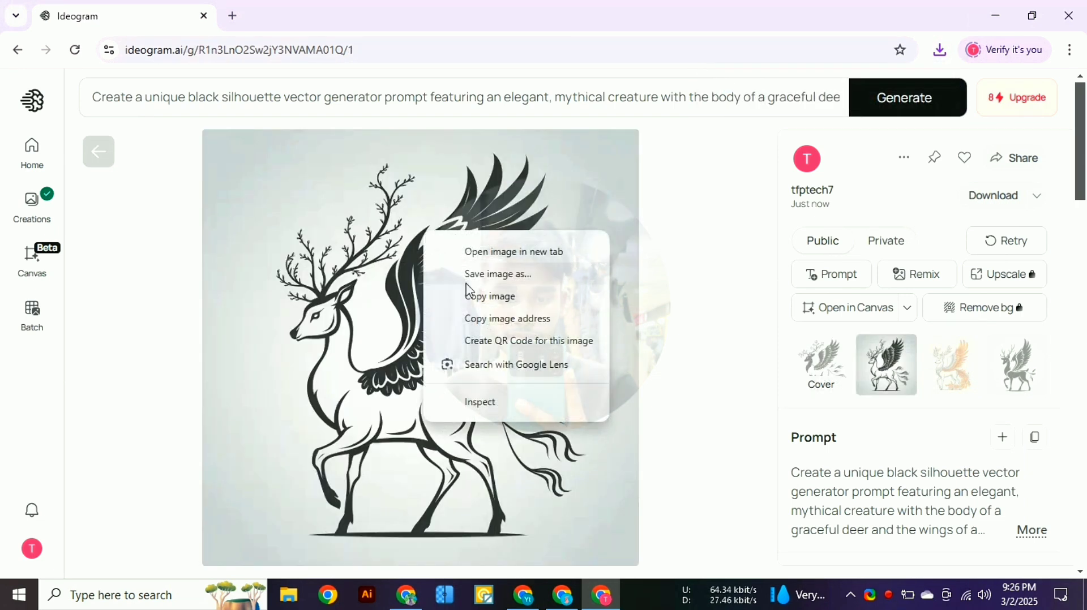
left_click(496, 275)
left_click(877, 355)
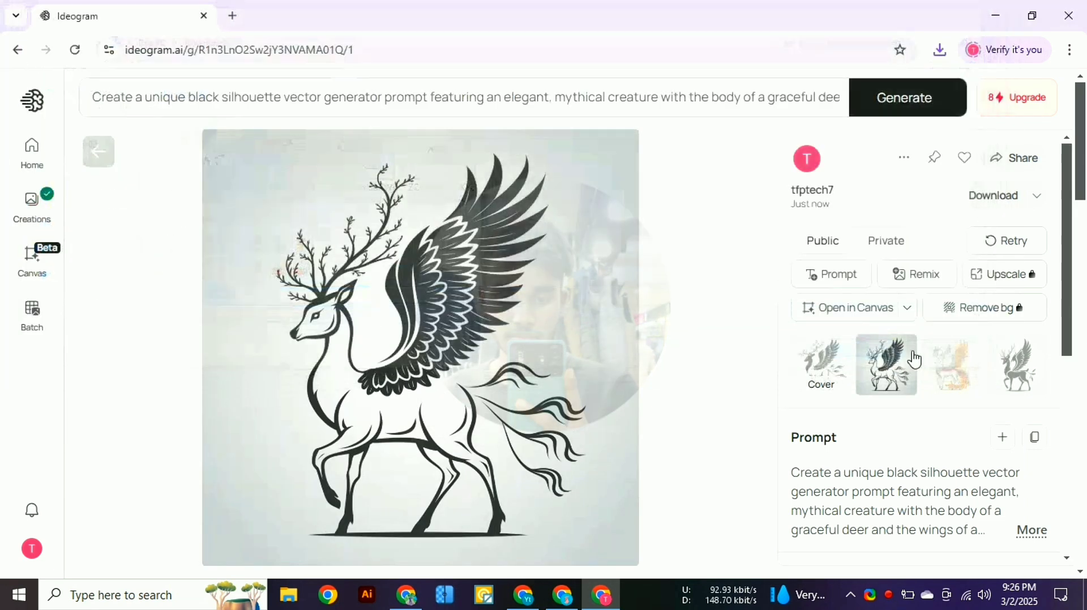
- Display the fourth generated variant, the solid black winged deer, and save it to Downloads as a WEBP file
left_click(955, 368)
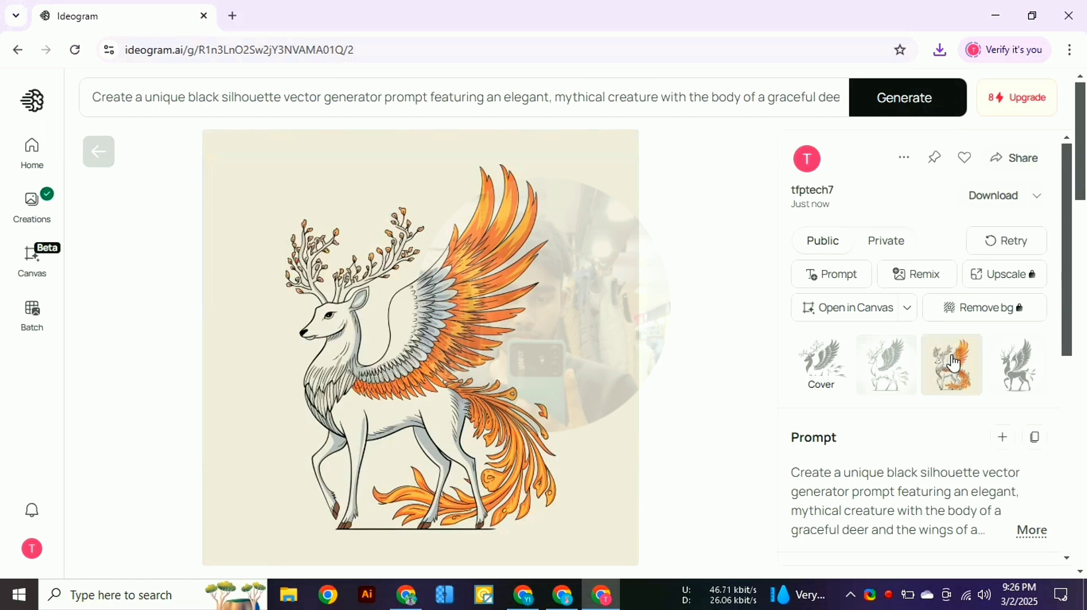
left_click(1030, 380)
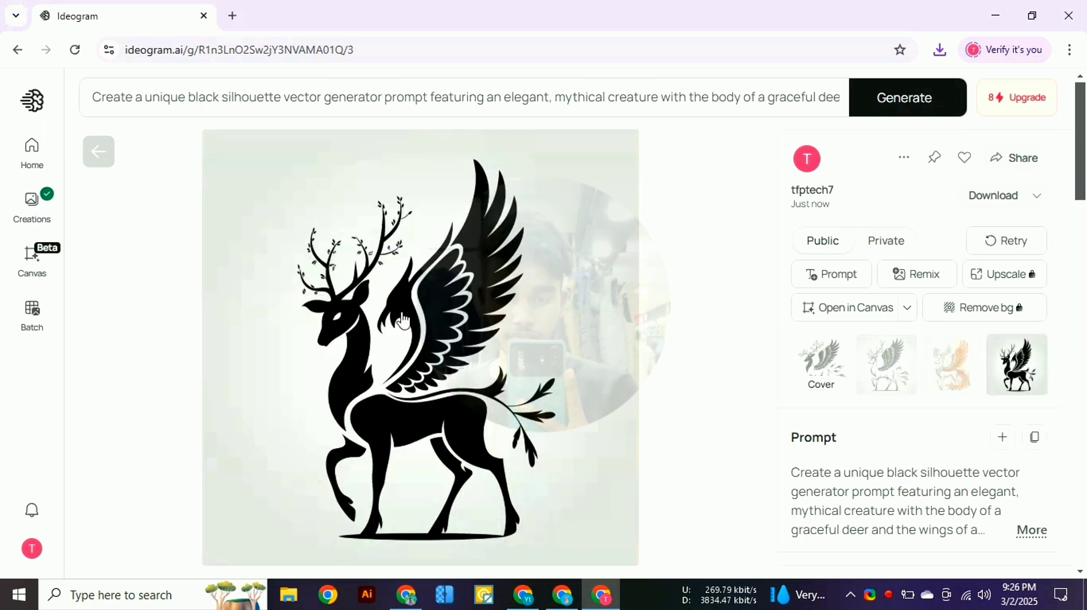
right_click(378, 245)
left_click(441, 287)
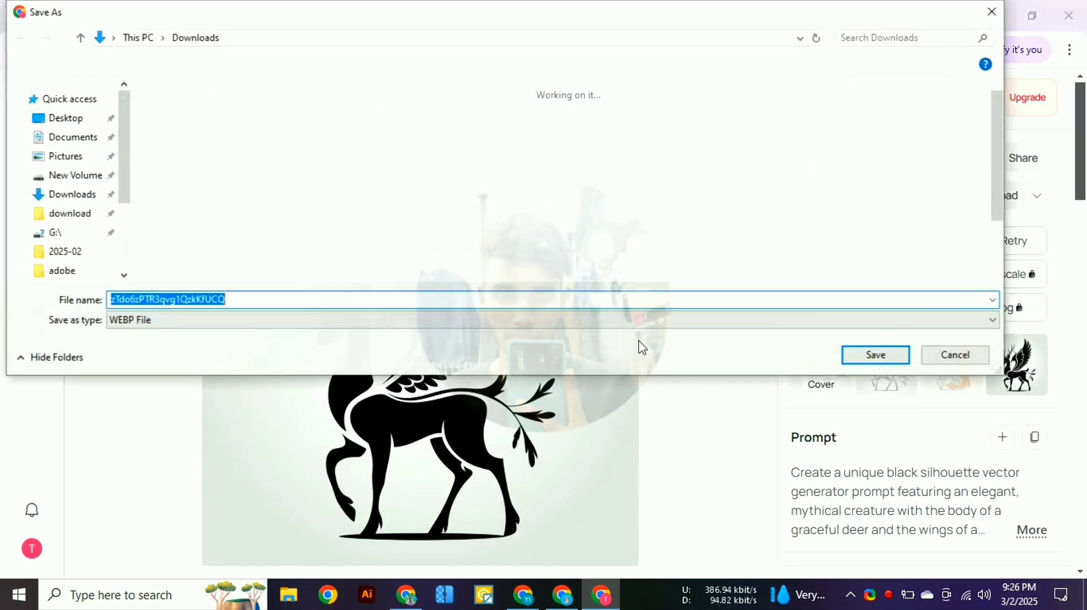
left_click(877, 356)
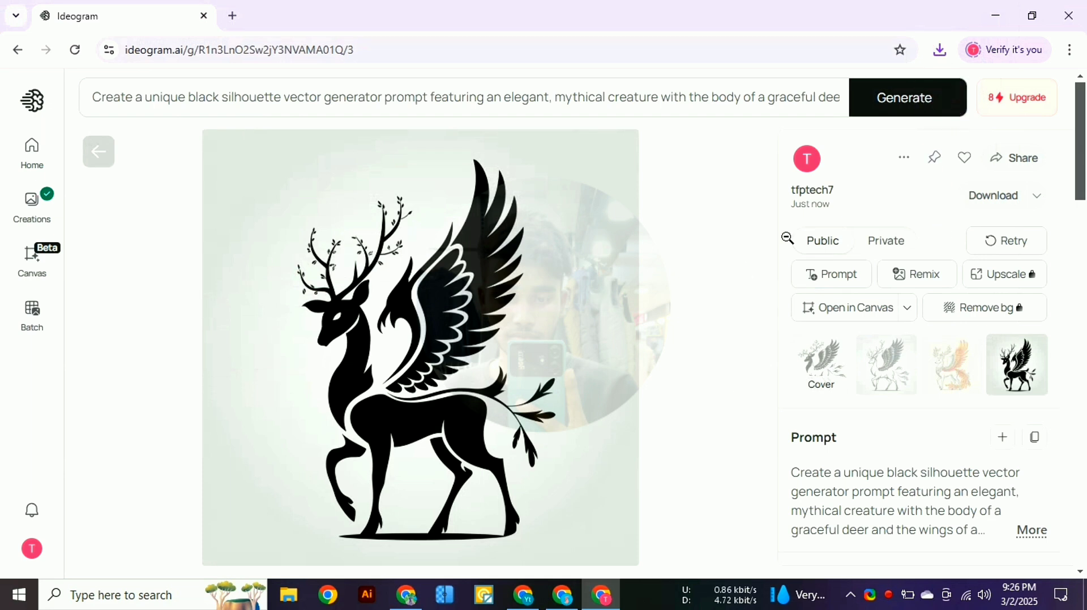
- Switch to Upscayl and load the solid black winged deer image zTdo6zPTR3qvg1QzkKfUCQ from Downloads for upscaling
left_click(996, 16)
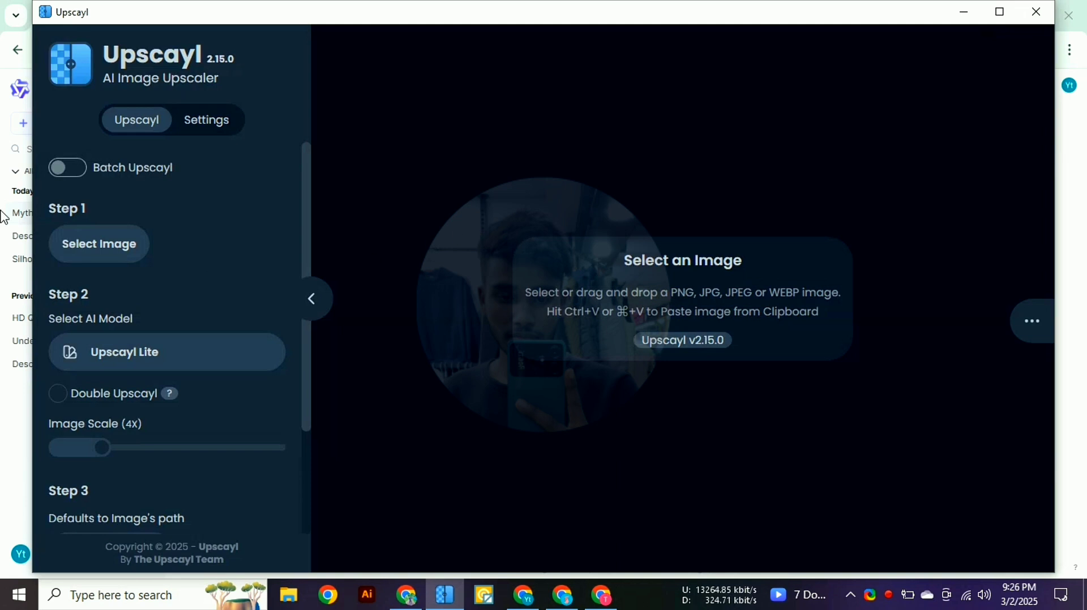
left_click(88, 244)
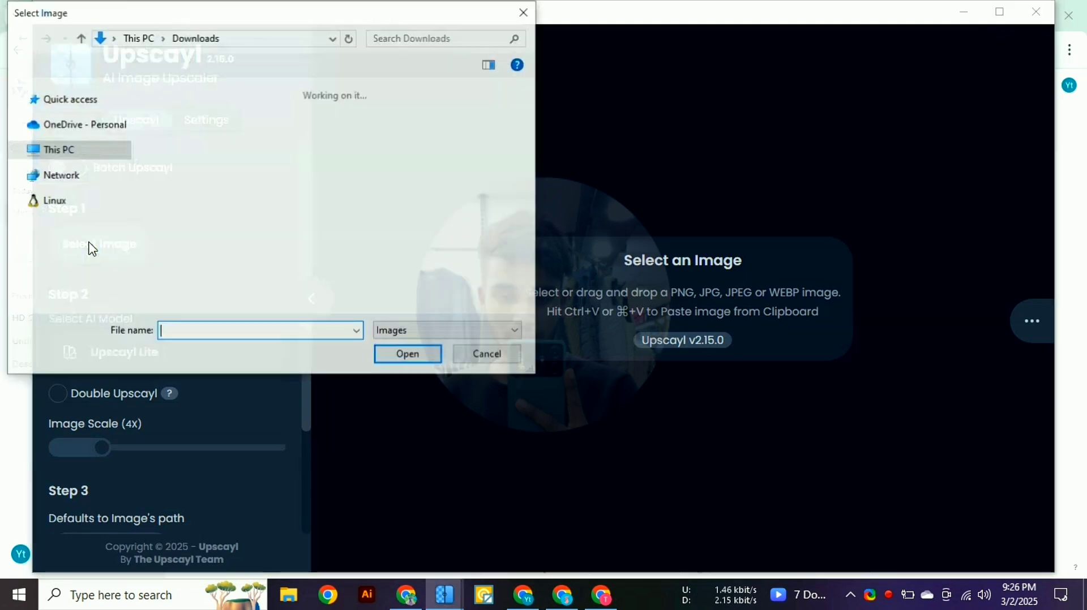
left_click(195, 163)
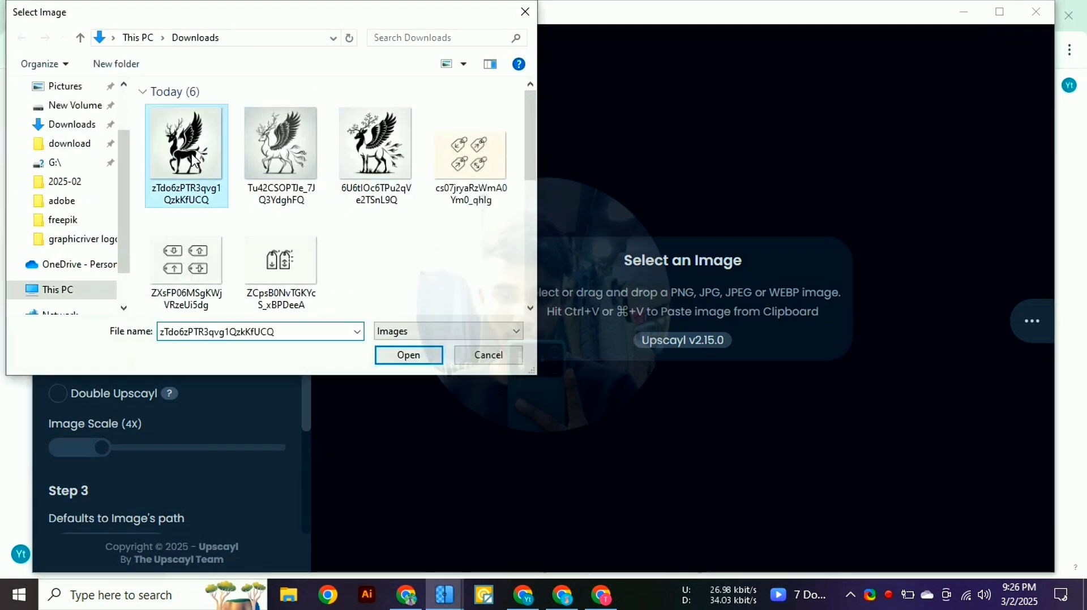
left_click(418, 356)
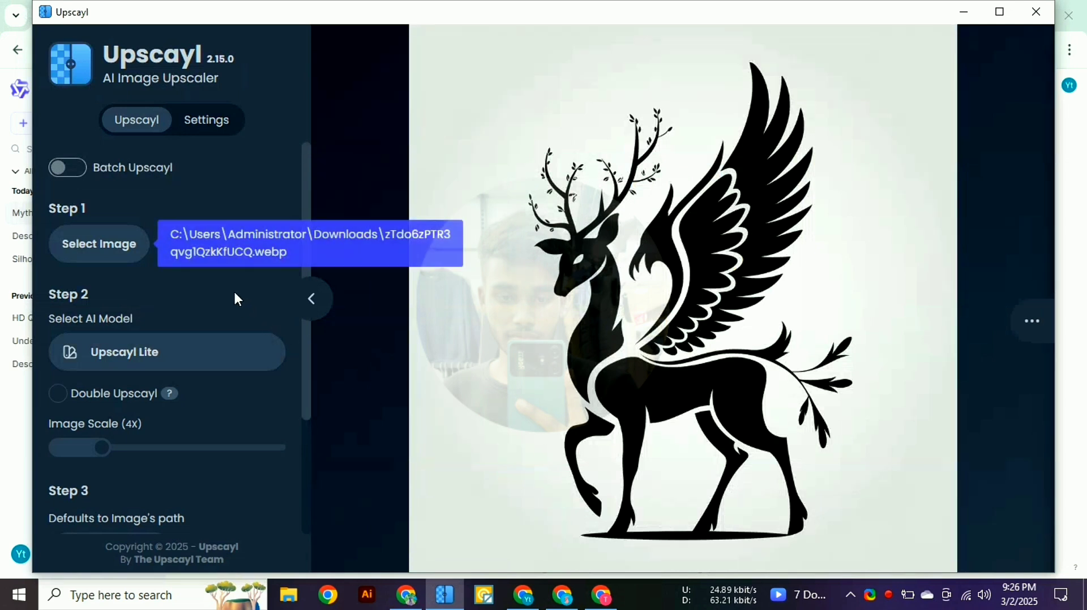
- Choose Upscayl Lite as the AI model for upscaling the winged deer image
scroll(235, 299, "down", 3)
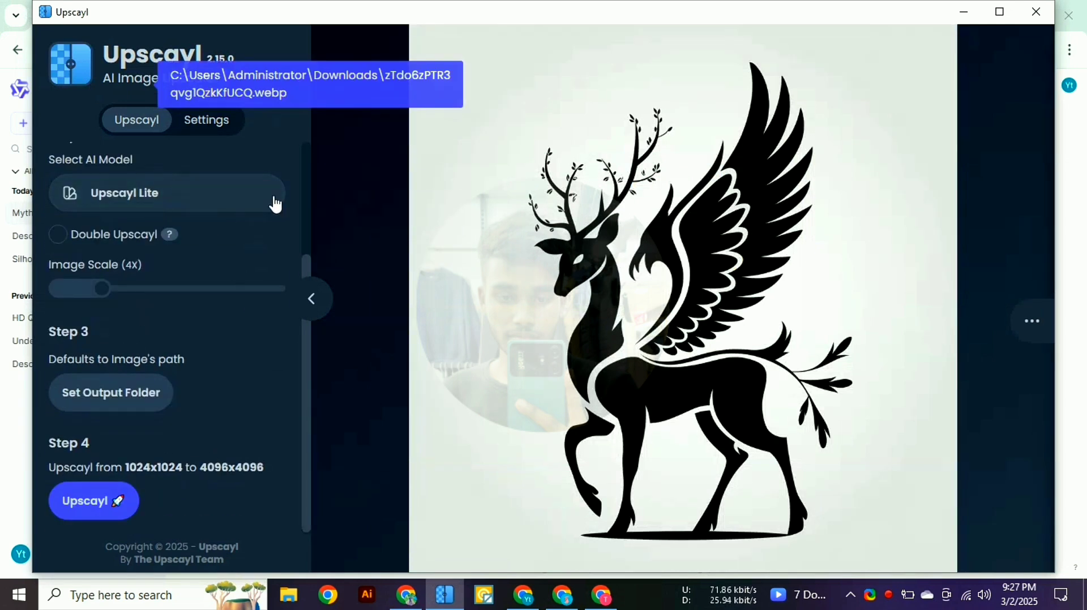
left_click(196, 200)
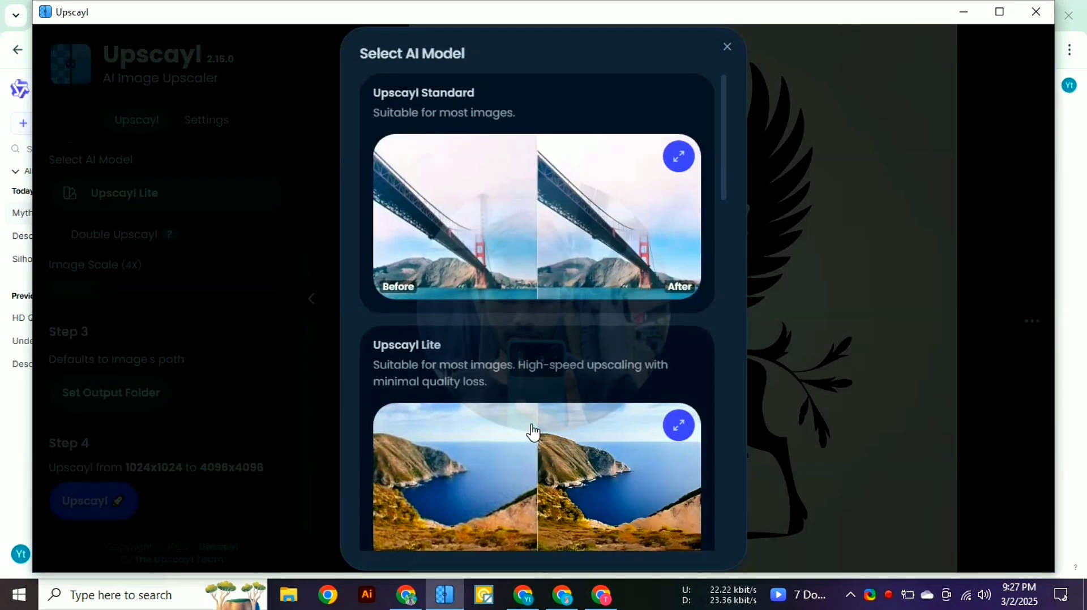
scroll(534, 434, "down", 3)
left_click(497, 297)
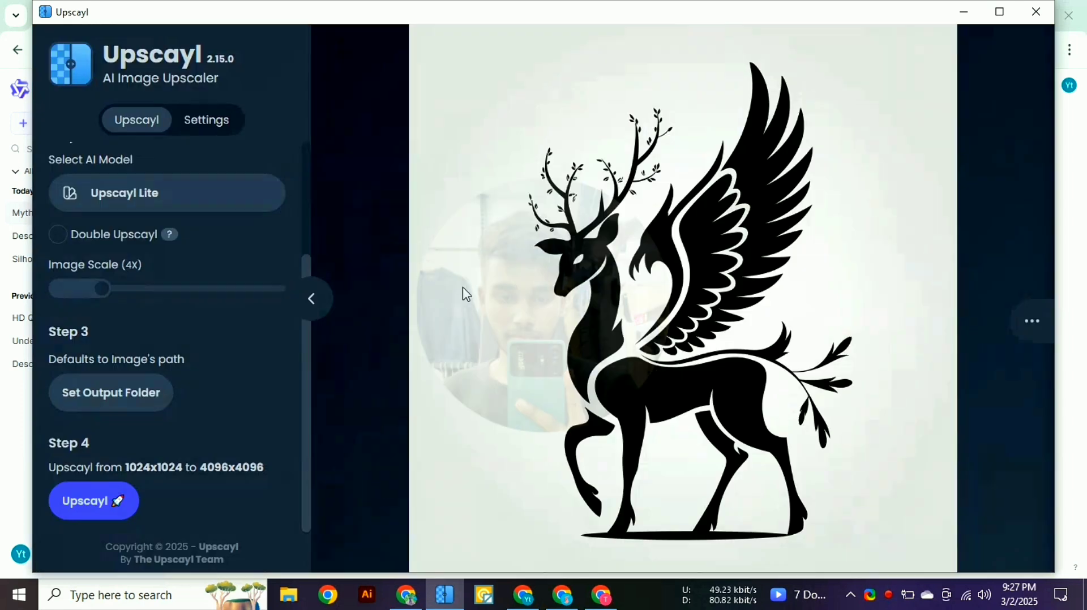
- Set the output folder to Downloads and upscale the deer image 4x to 4096x4096, comparing it with the original
left_click(128, 390)
left_click(84, 129)
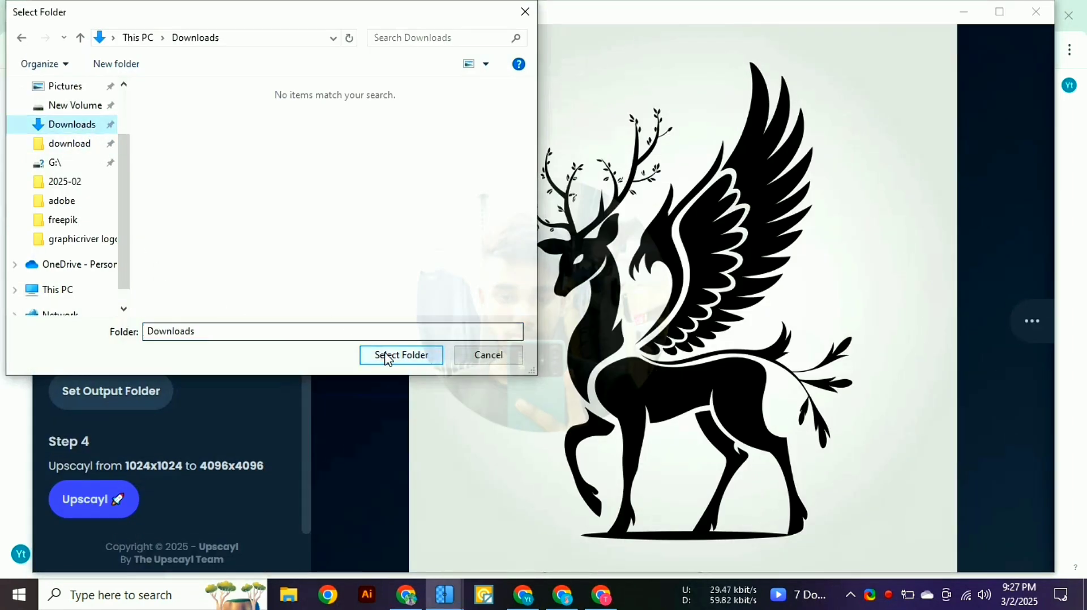
left_click(393, 357)
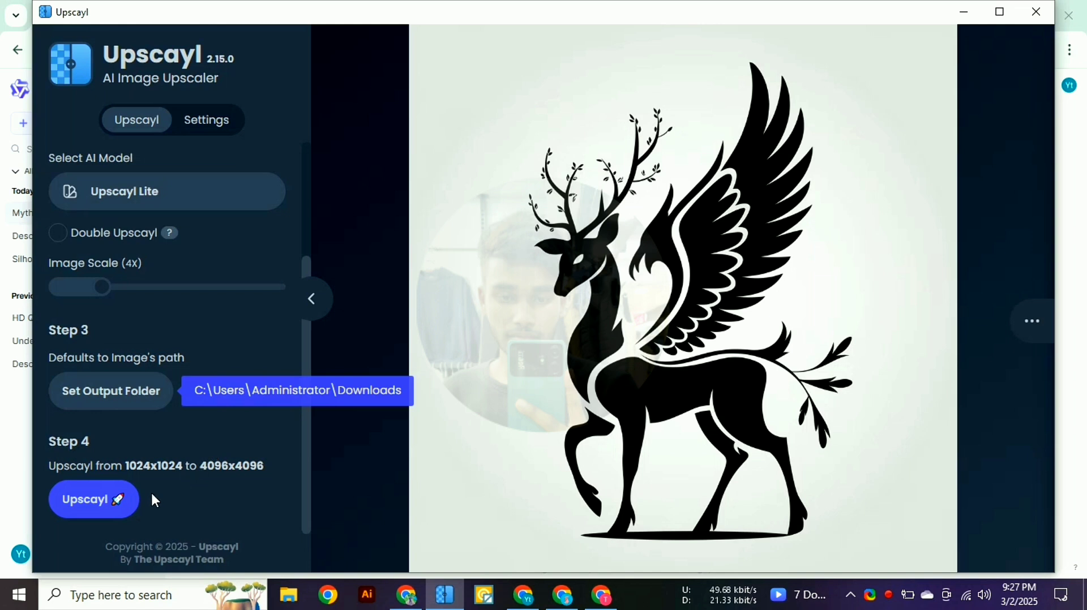
left_click(118, 500)
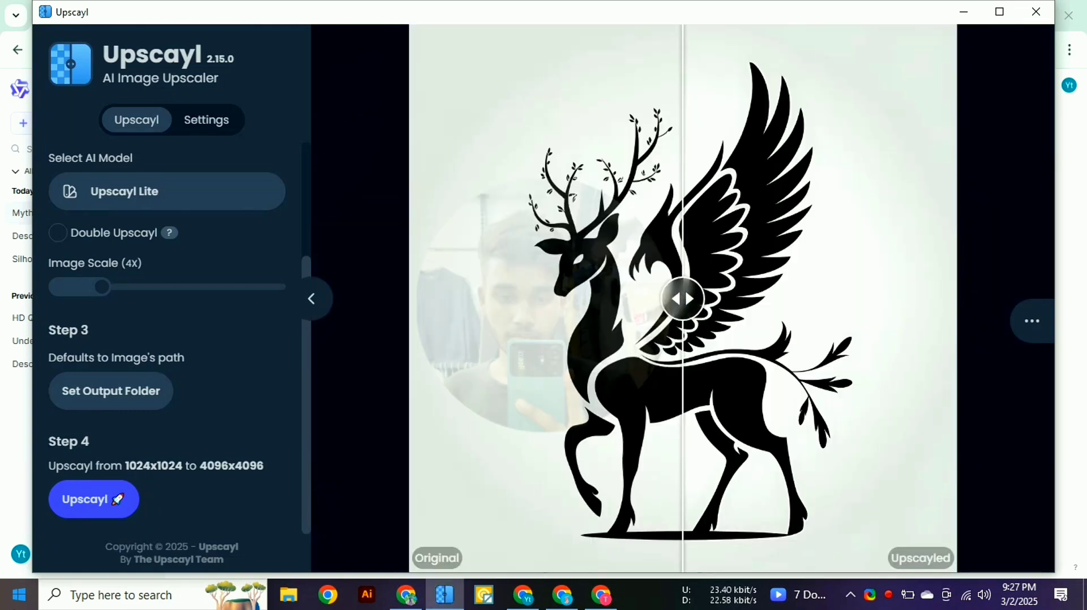
left_click_drag(682, 299, 466, 297)
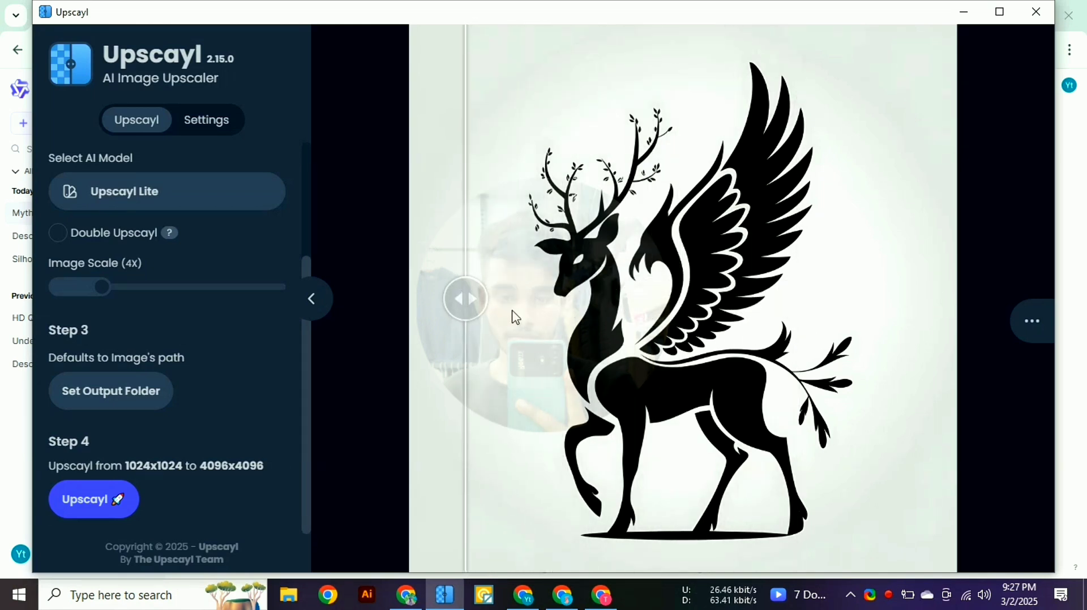
- Switch to Vector Magic and start batch processing the upscaled image zTdo6zPTR3qvg1QzkKfUCQ_upscayl_4x_upscayl-lite-4x from Downloads
left_click(490, 603)
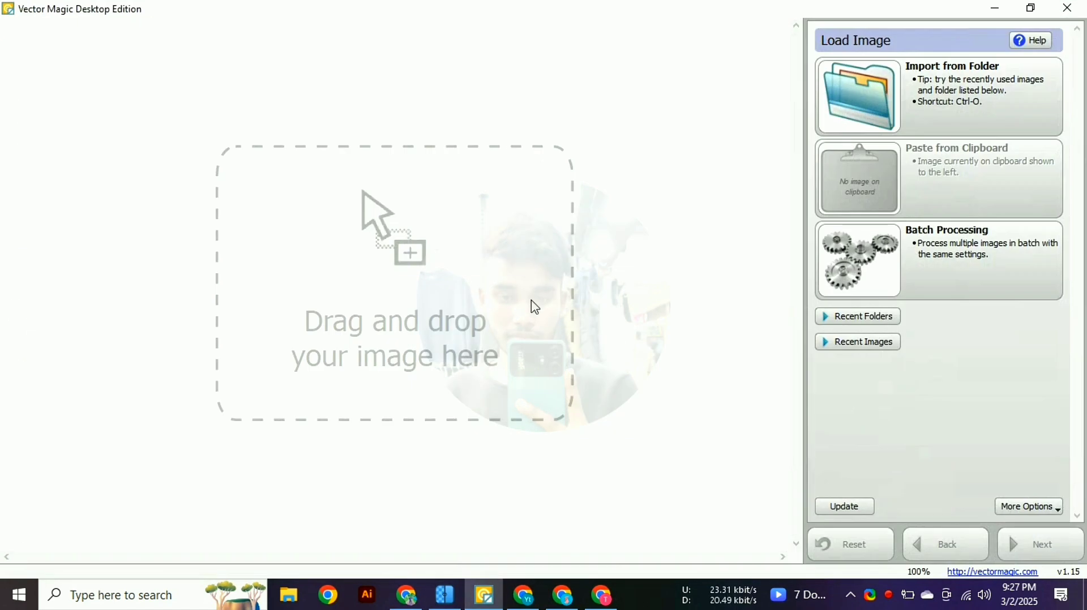
left_click(849, 253)
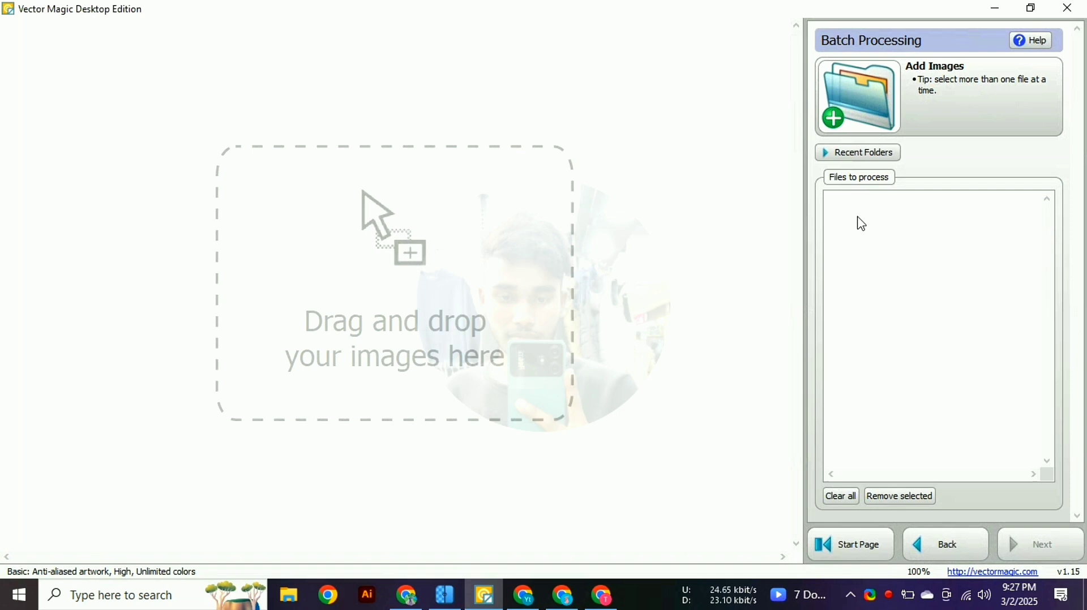
left_click(869, 117)
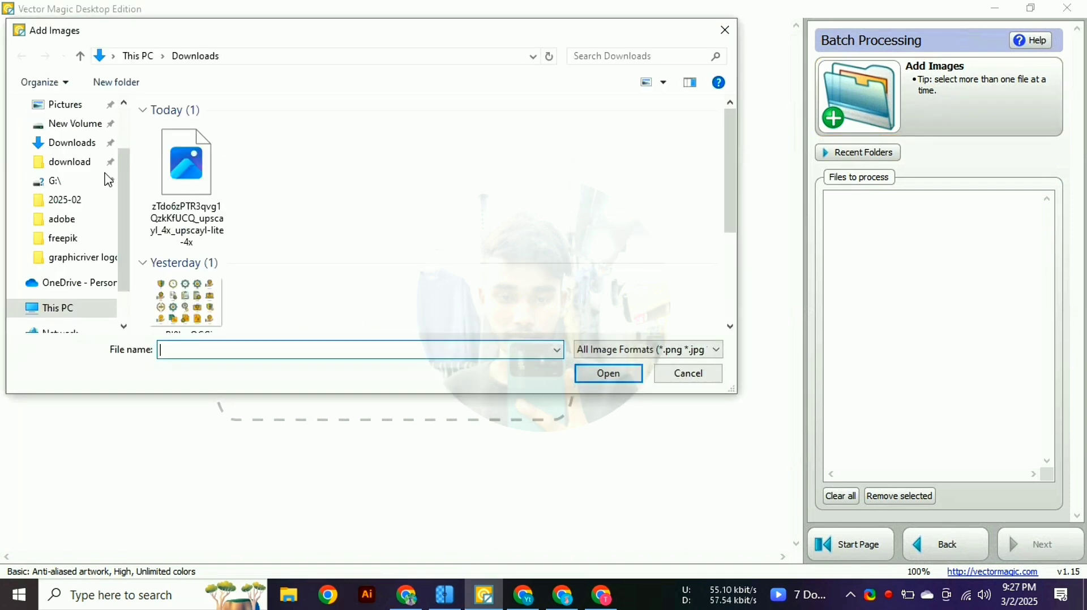
left_click(203, 194)
left_click(600, 375)
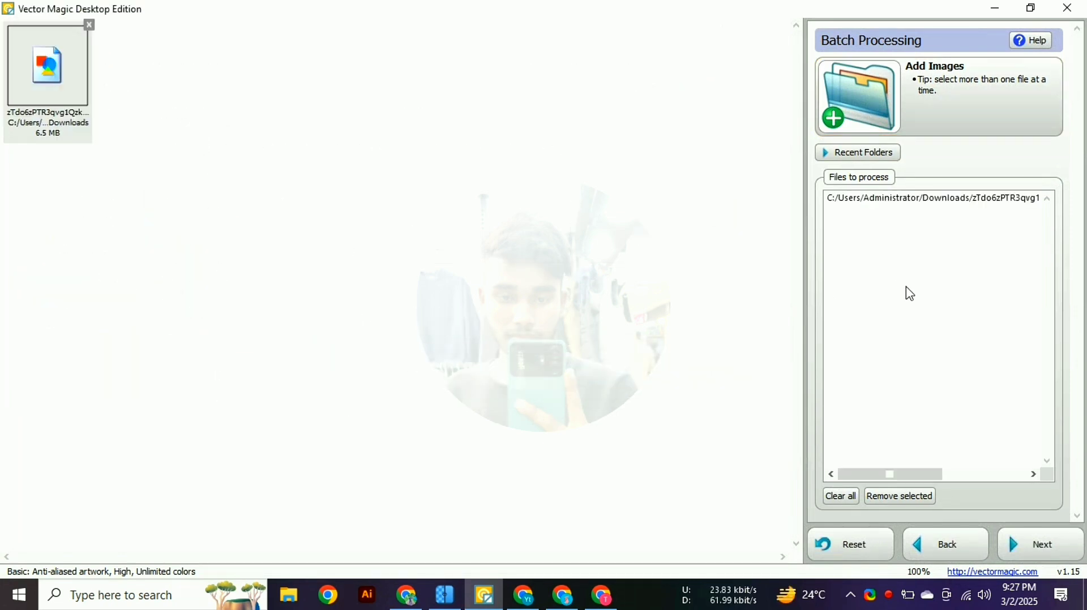
left_click(1022, 547)
left_click(1038, 546)
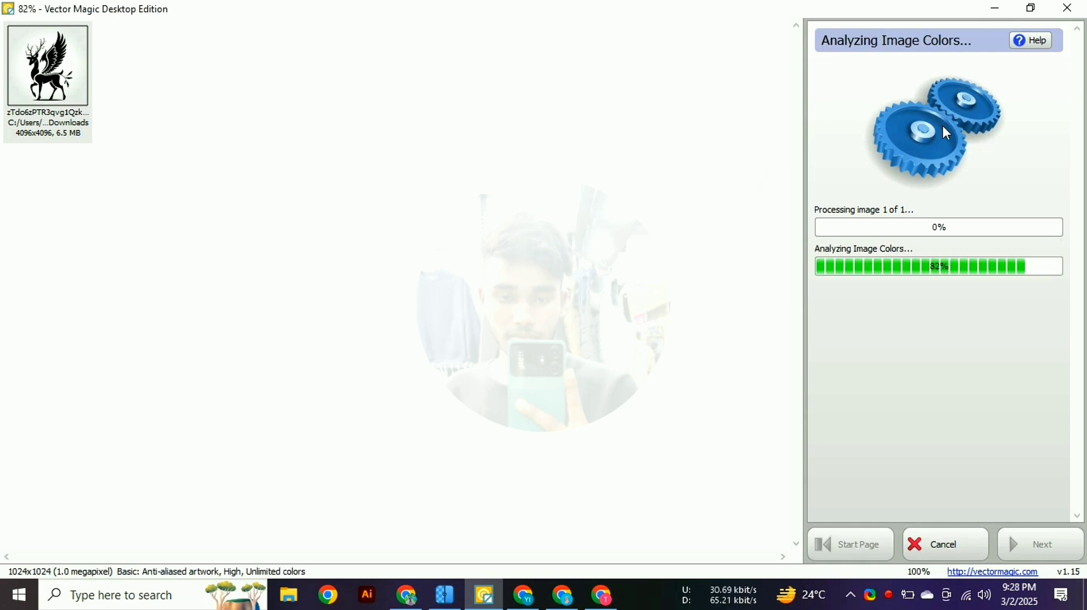
- Minimize the open windows and launch Illustrator, checking the vectorizing progress in Vector Magic while it loads
left_click(995, 8)
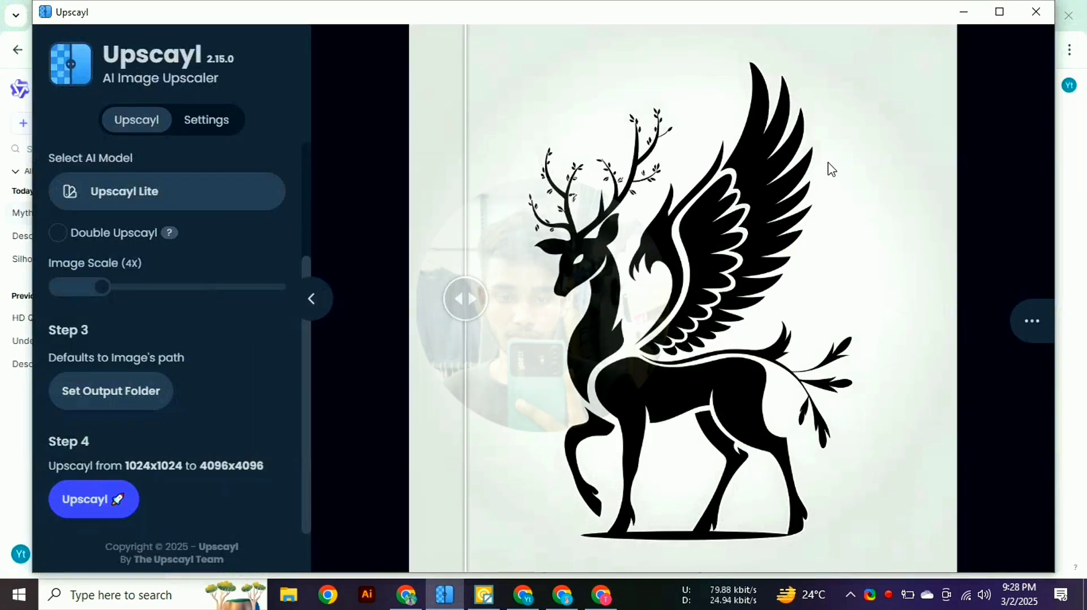
left_click(965, 11)
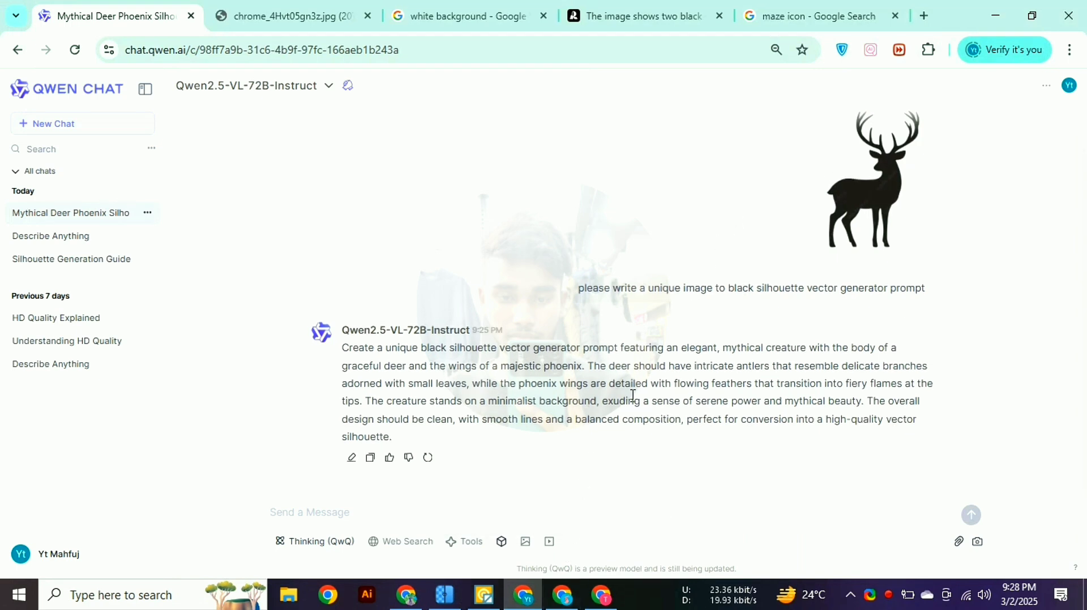
left_click(997, 15)
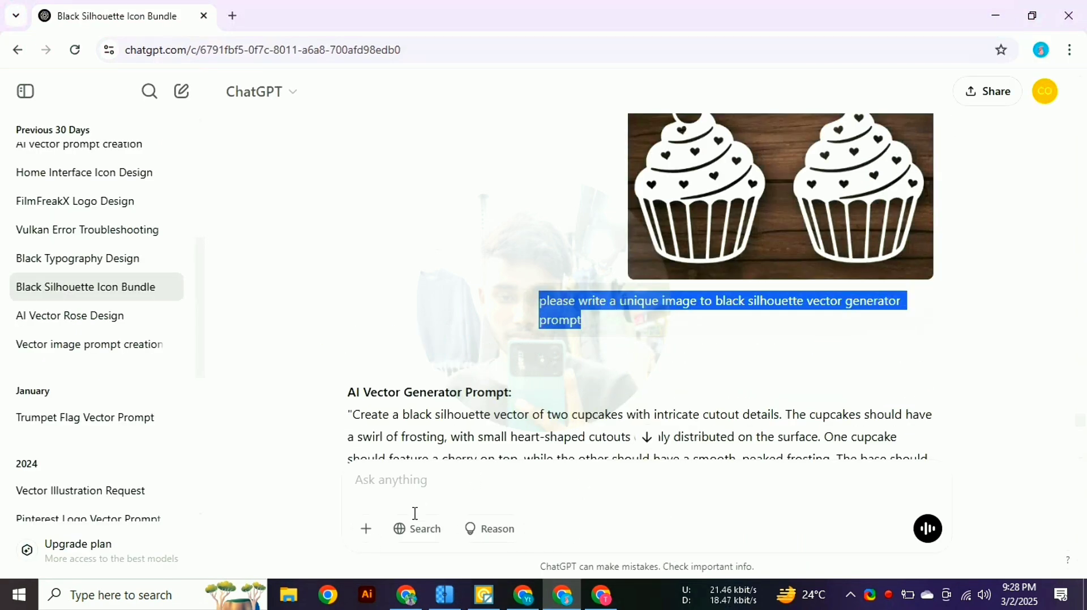
left_click(368, 597)
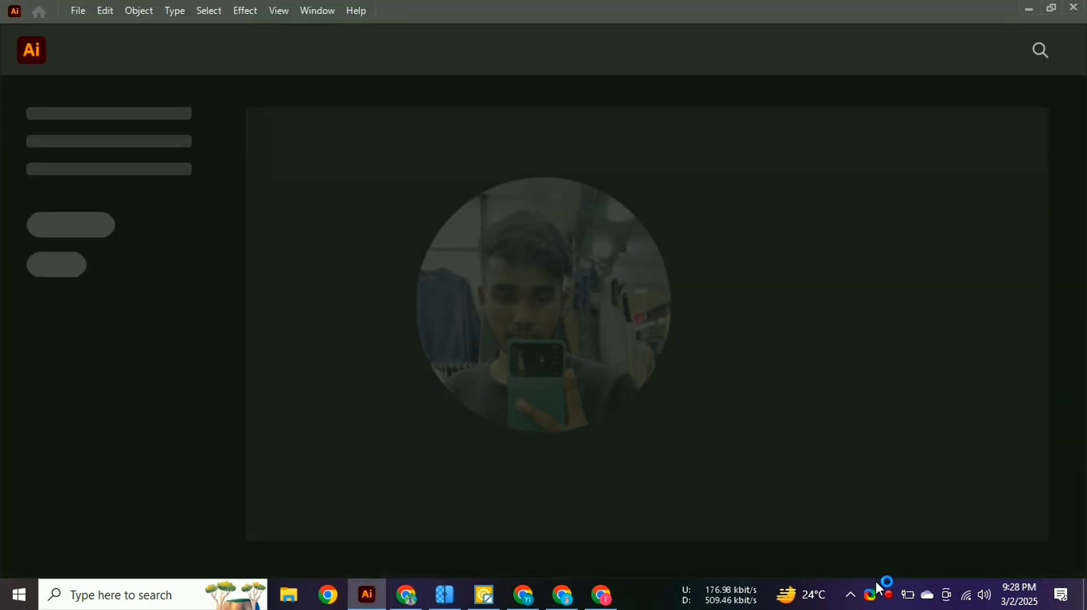
left_click(484, 595)
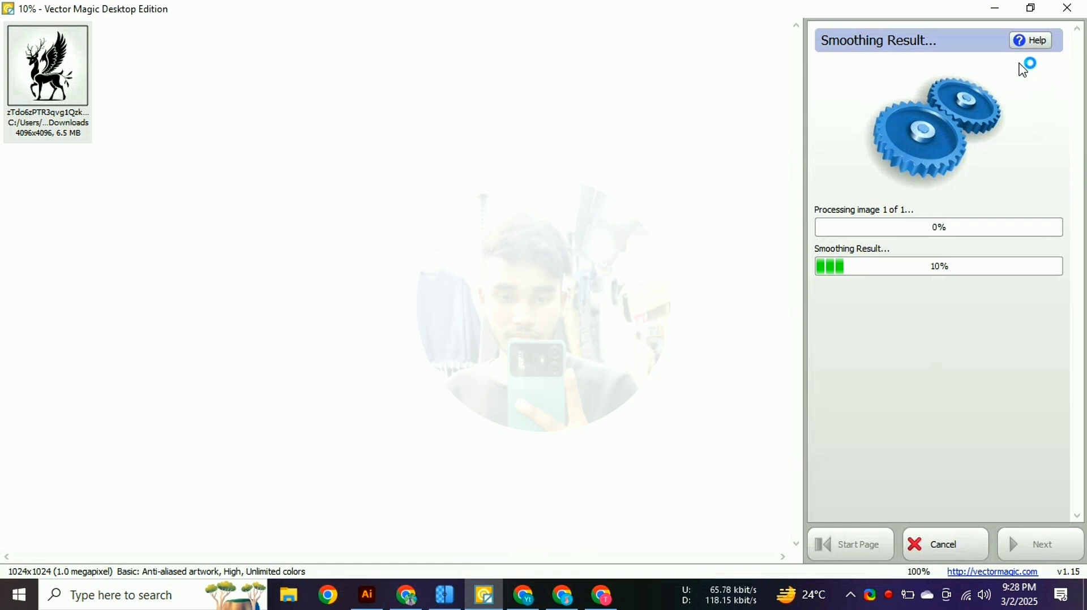
left_click(1003, 9)
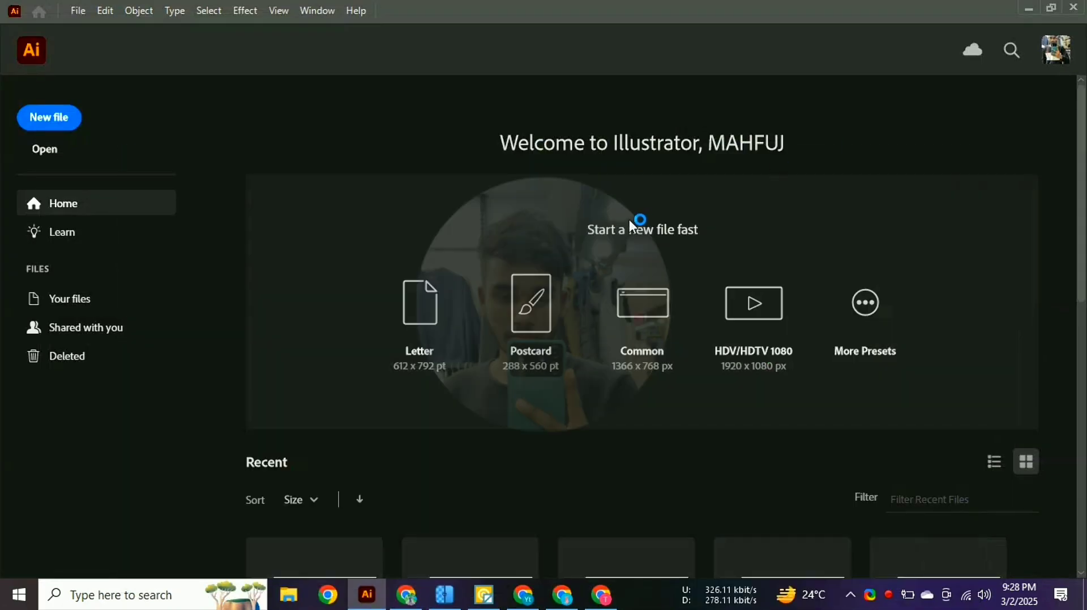
- Create a new RGB document from the recent custom 4000 x 4000 pt preset
left_click(56, 120)
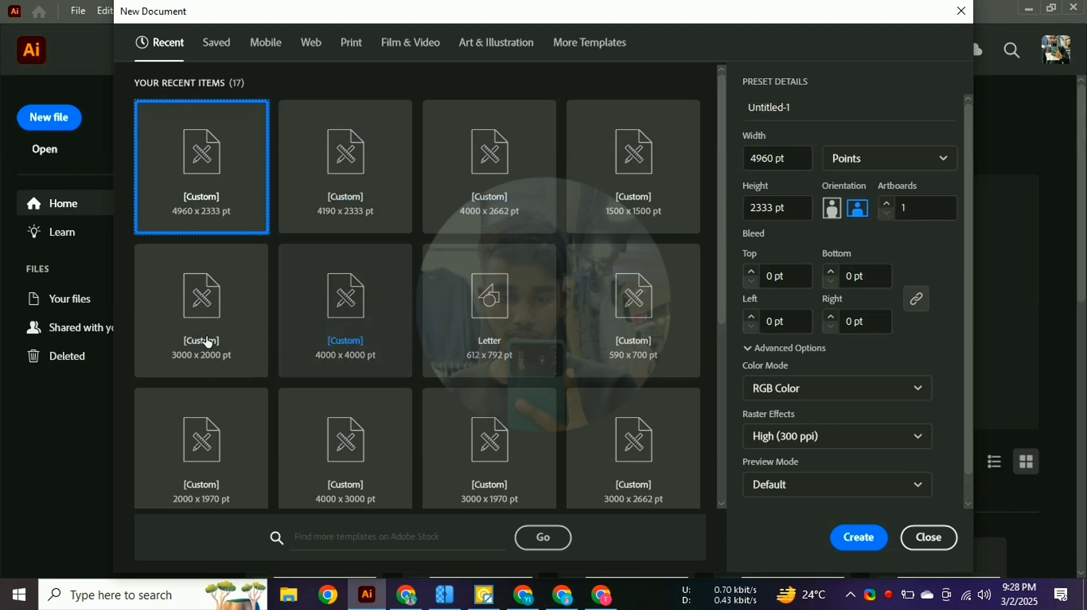
left_click(364, 321)
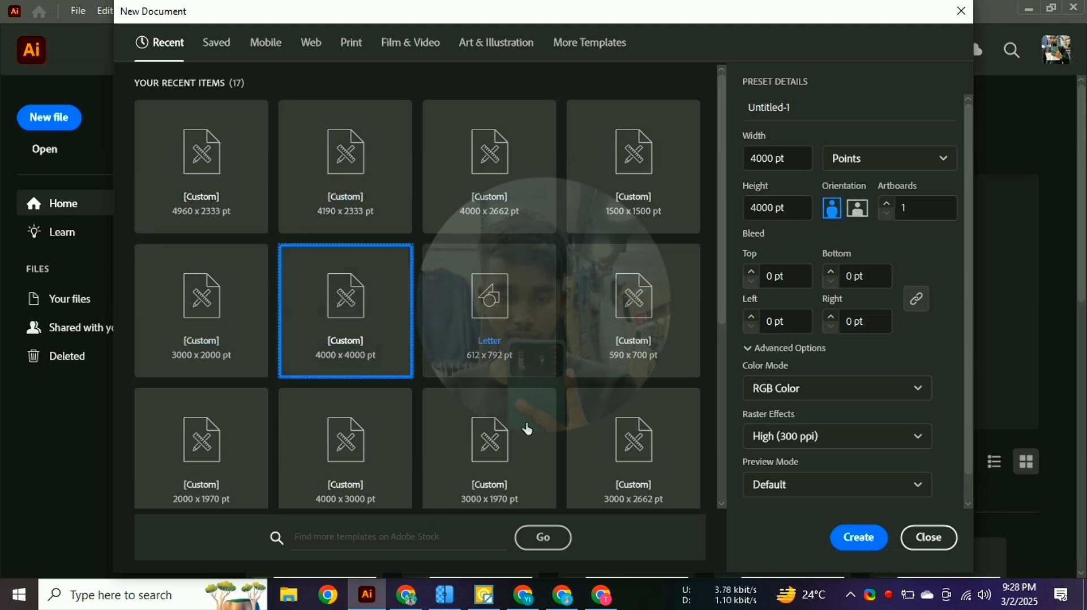
left_click(854, 538)
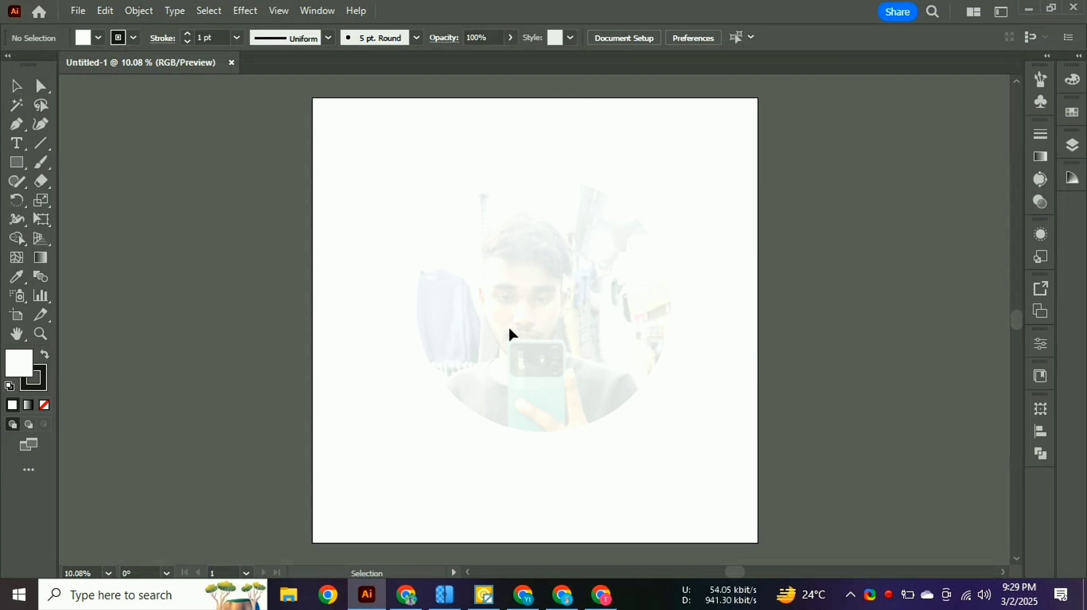
- Set the stroke to none and make the white fill active for new shapes
scroll(521, 291, "down", 3)
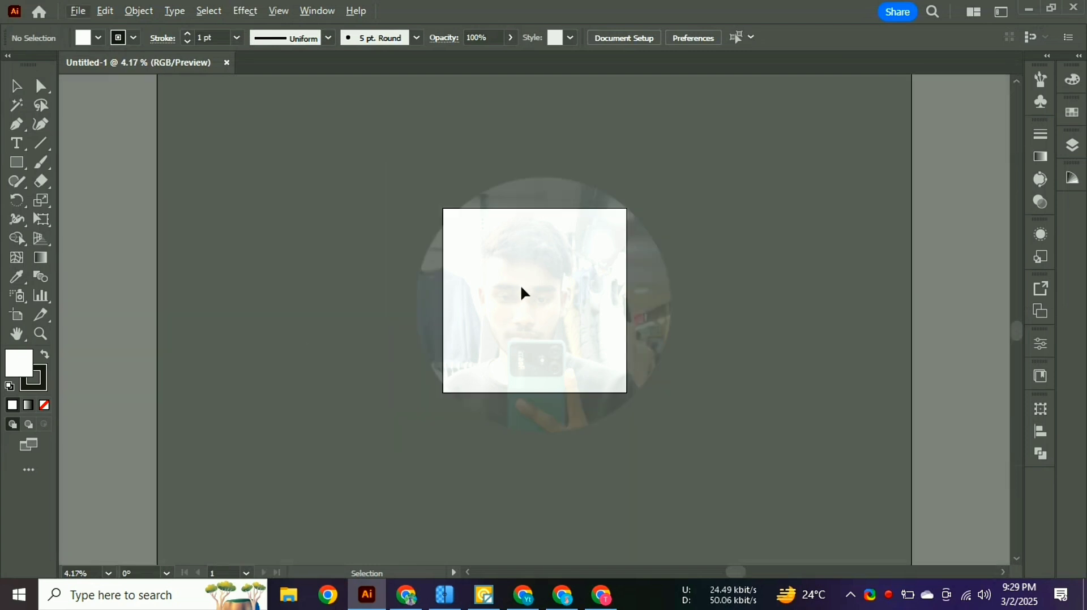
scroll(521, 292, "up", 1)
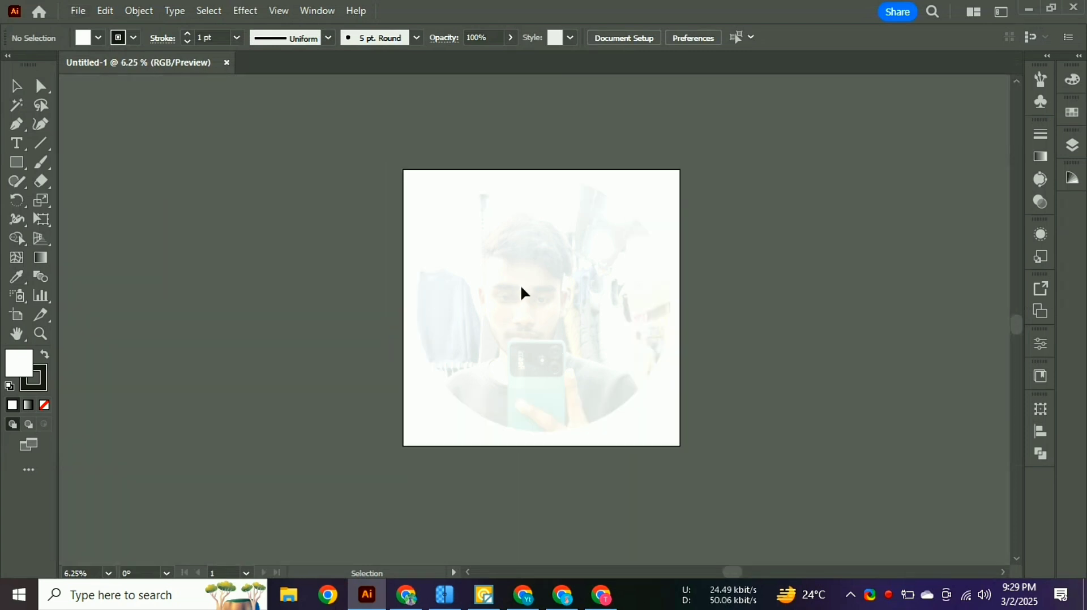
left_click(41, 388)
left_click(44, 407)
left_click(21, 362)
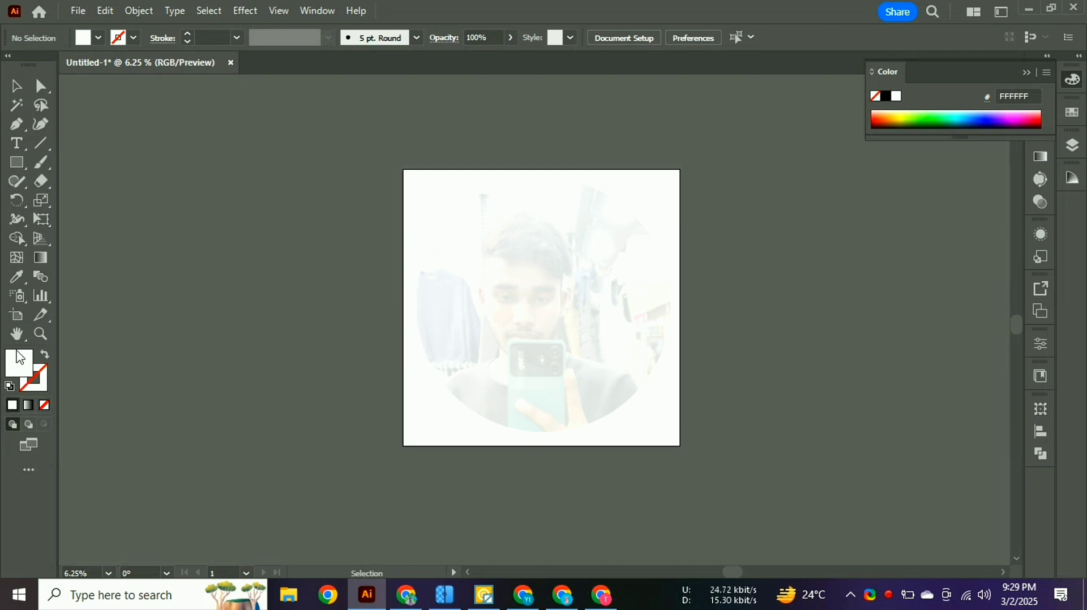
- Create a white rectangle 4000 pt wide and 4000 pt high with the Rectangle tool
left_click(16, 162)
left_click(425, 253)
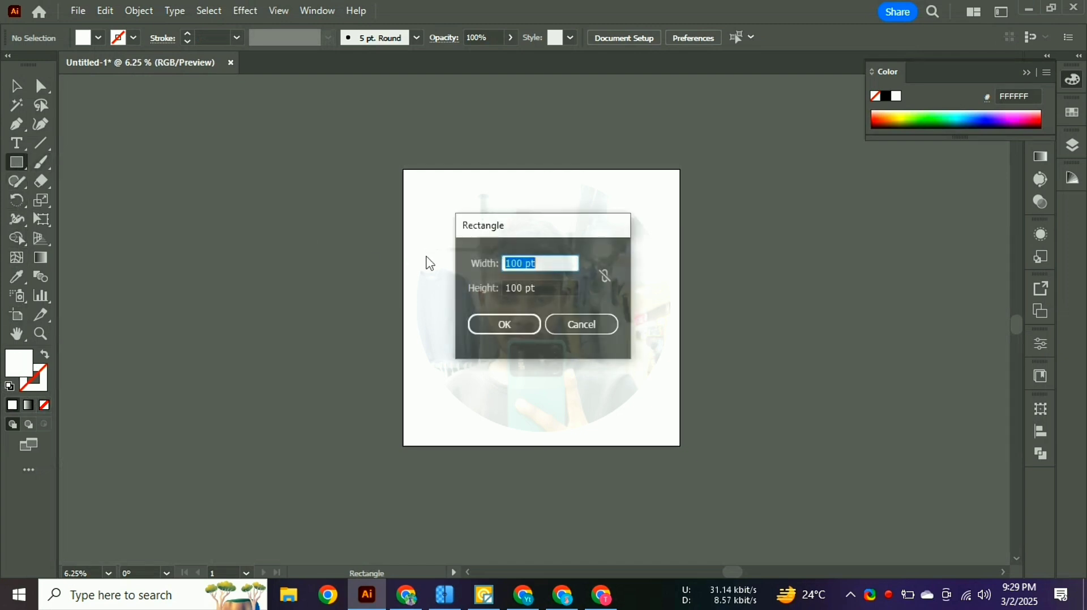
type("4000")
key("Tab")
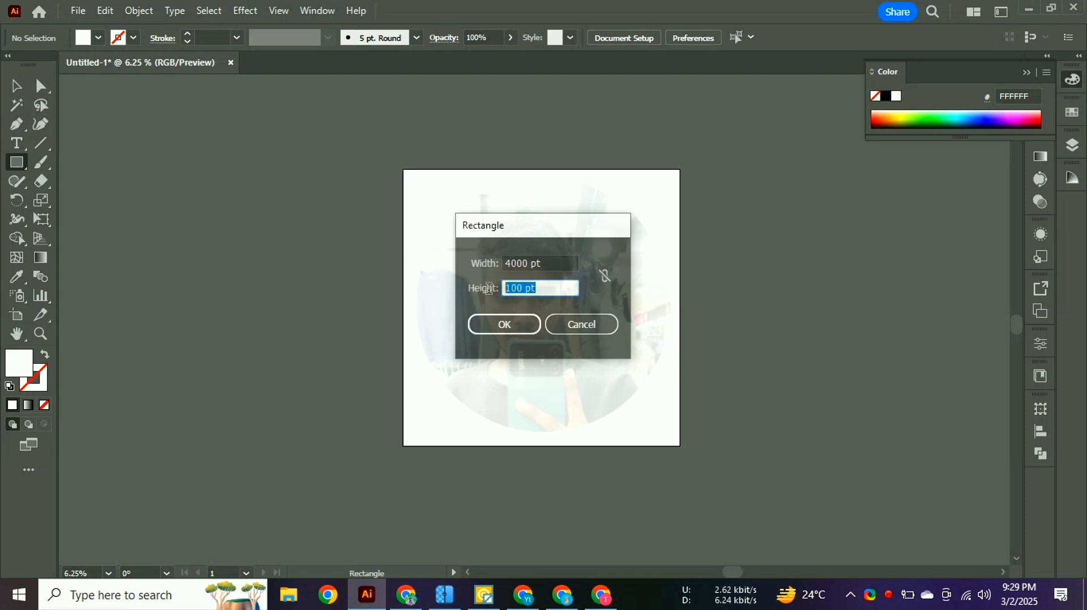
type("4")
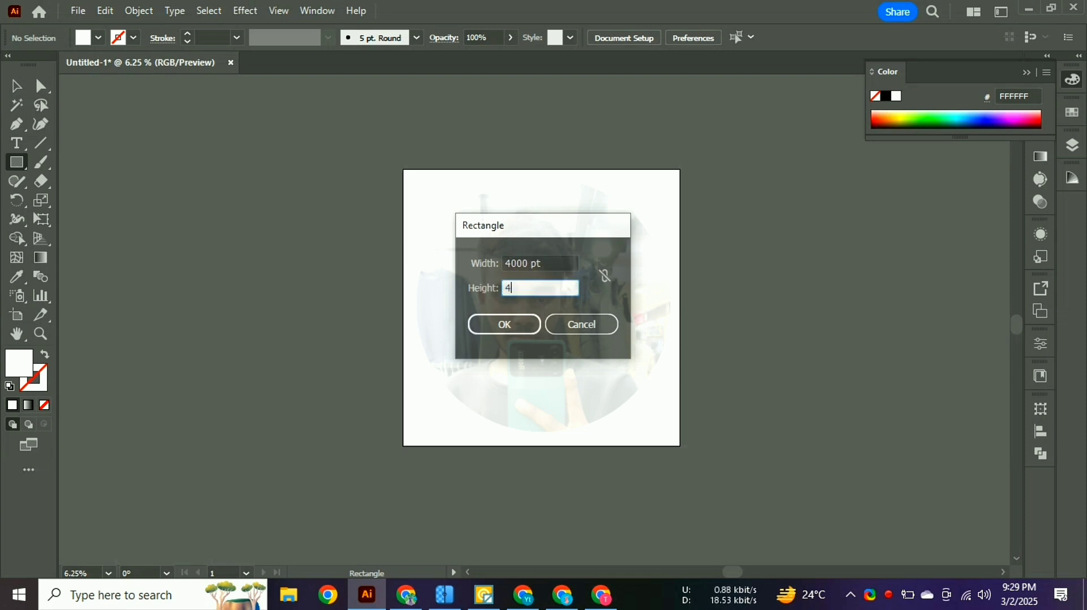
type("000")
left_click(499, 324)
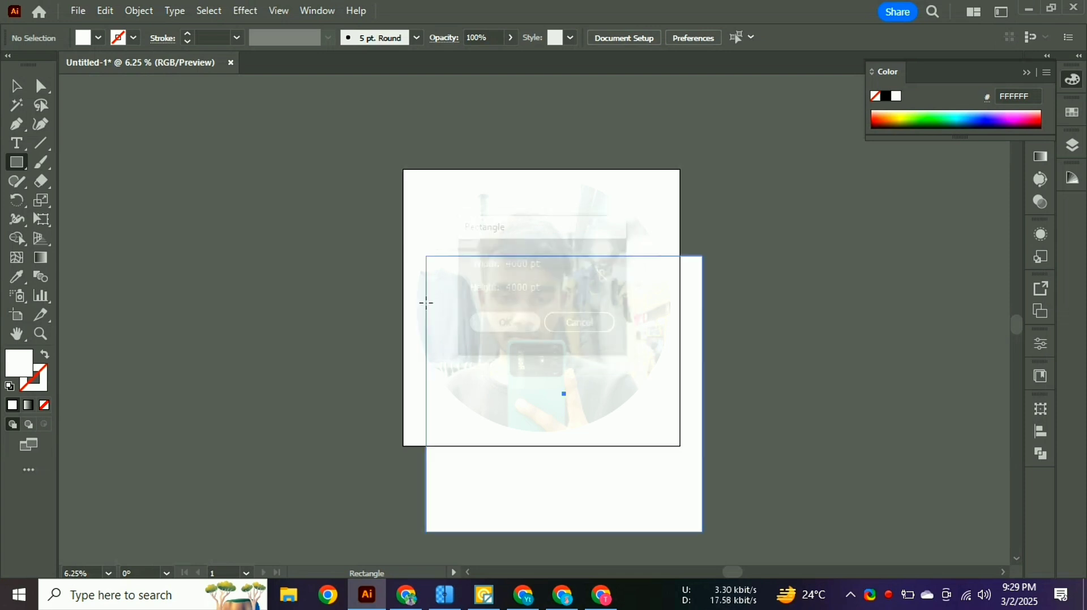
- Center the white rectangle horizontally and vertically on the artboard, and deselect it
left_click(15, 85)
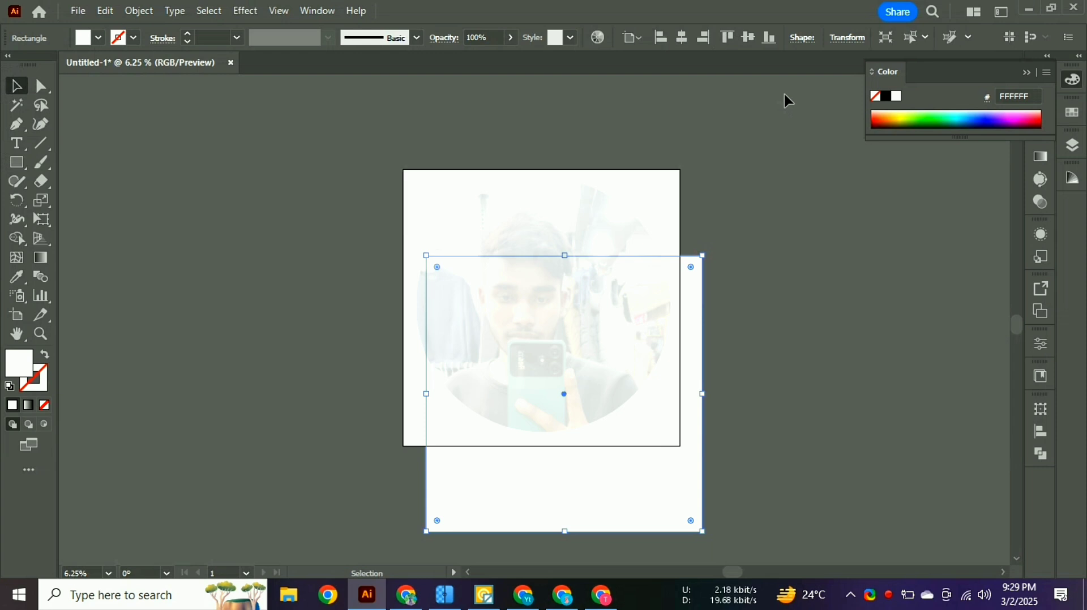
left_click(685, 39)
left_click(749, 38)
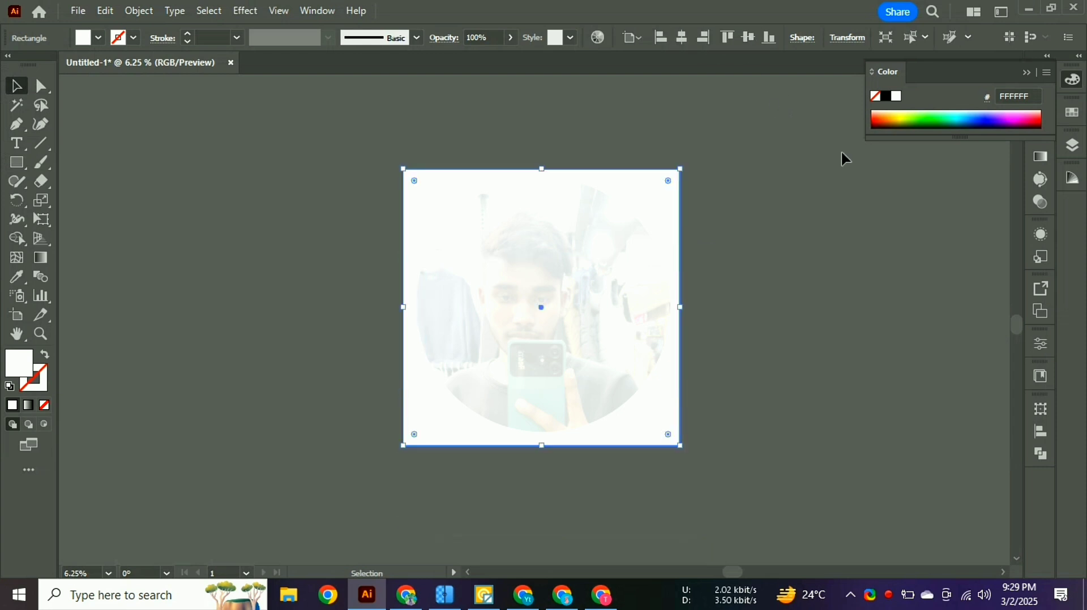
left_click(1028, 72)
left_click(812, 184)
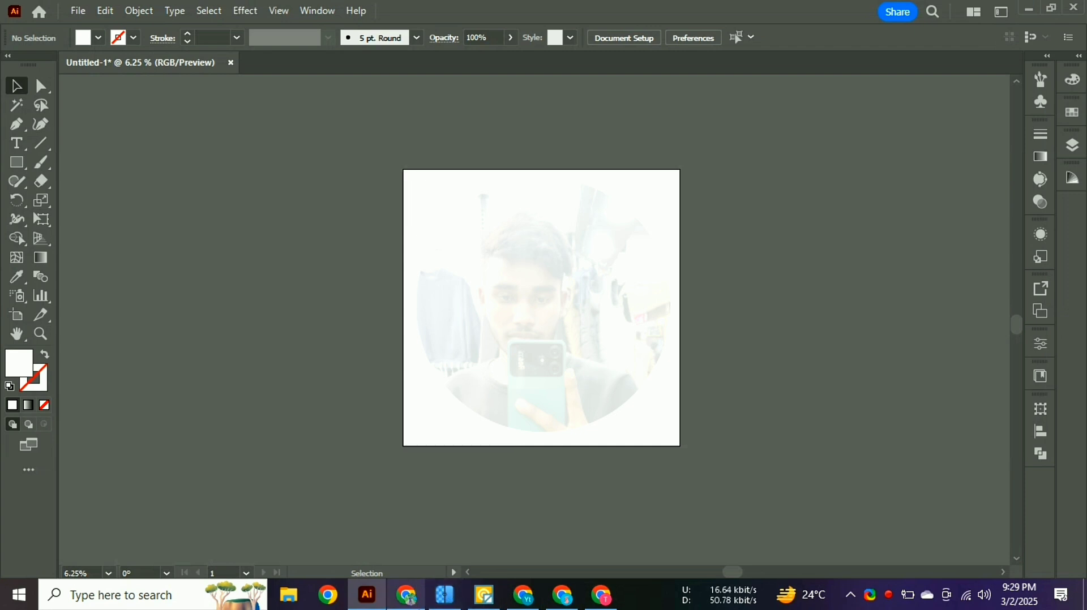
- Check the batch vectorizing in Vector Magic until it finishes, and return to Illustrator
left_click(496, 605)
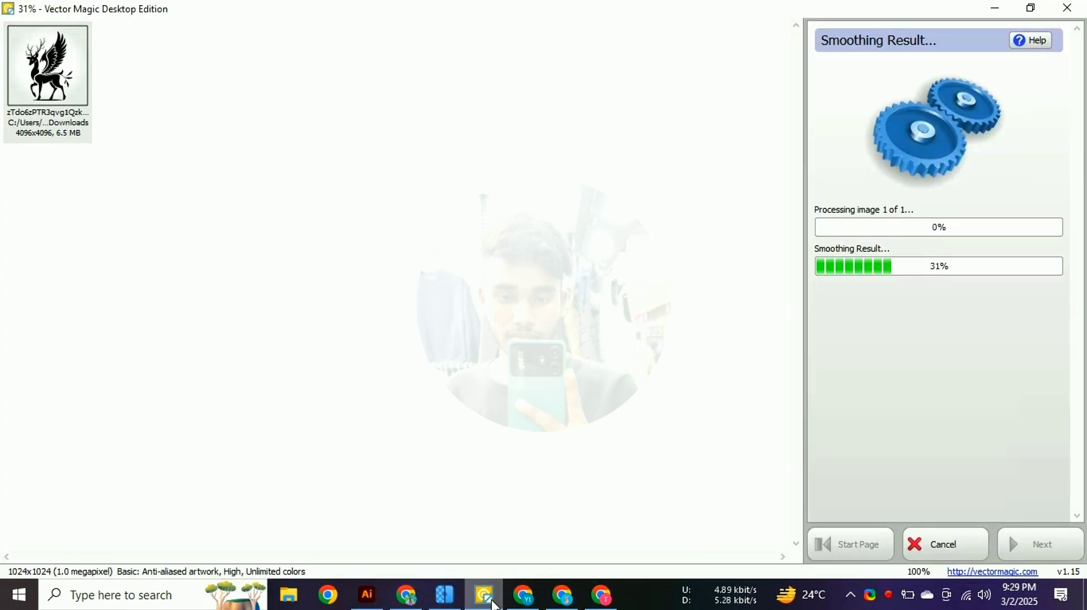
right_click(890, 595)
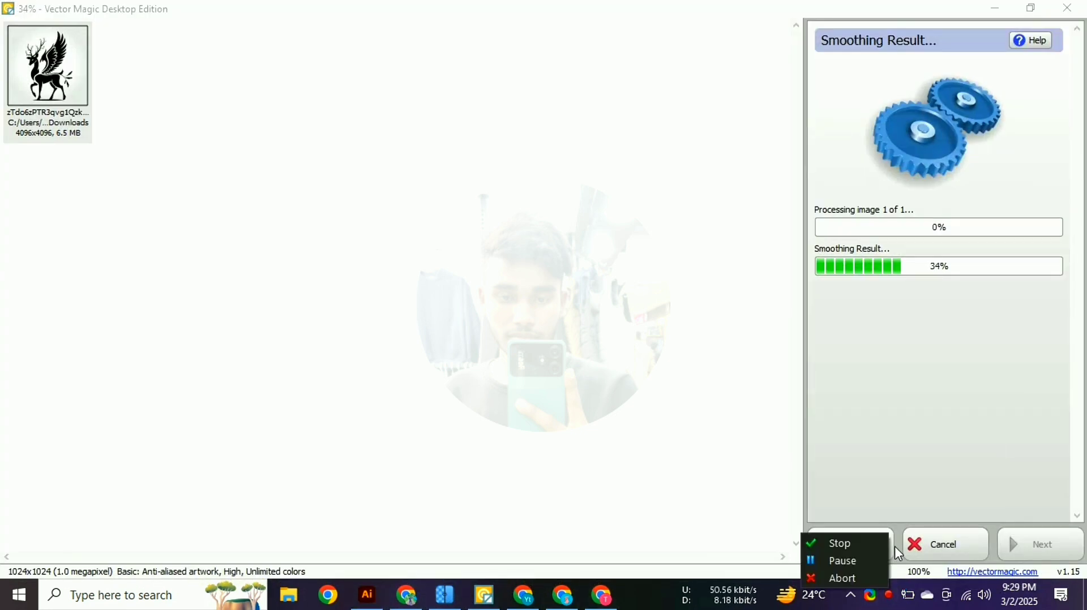
left_click(835, 562)
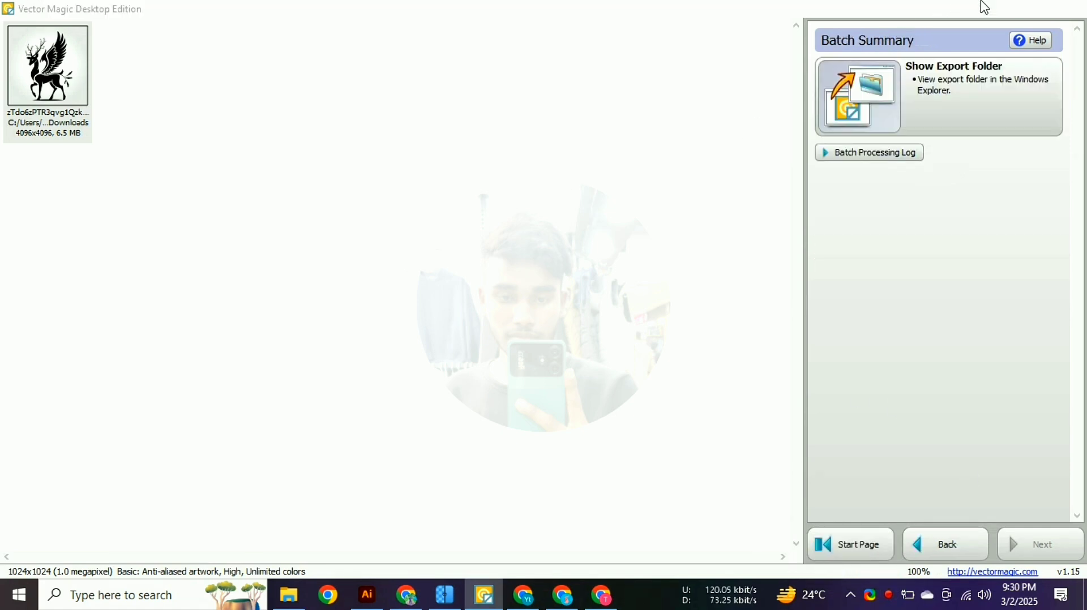
left_click(983, 7)
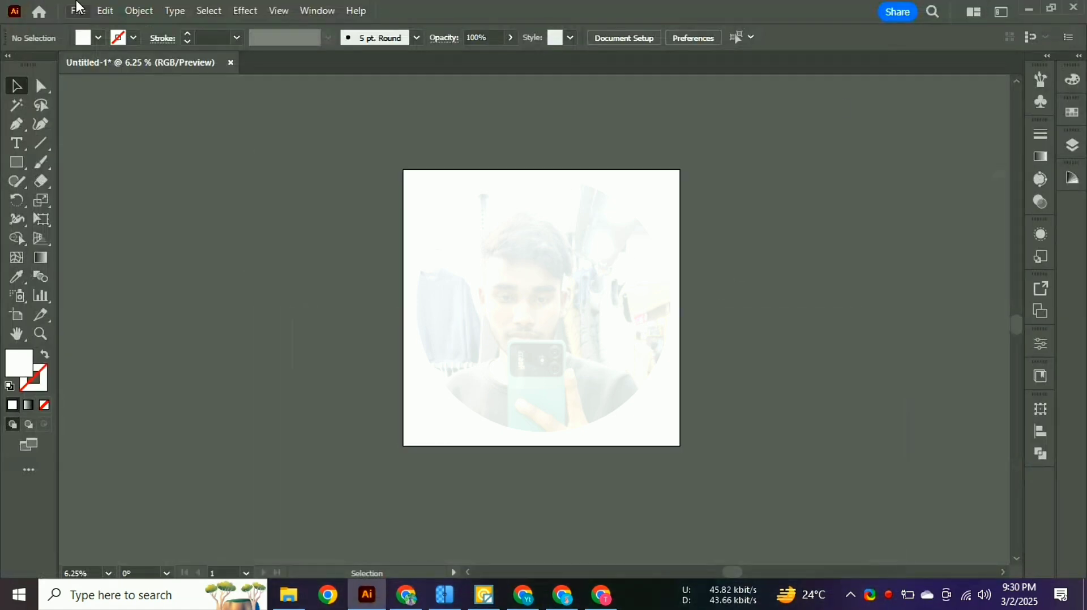
- Place the vectorized deer file zTdo6zPTR3qvg1QzkKfUCQ_upscayl_4x_upscayl-lite-4x from Downloads above the artboard and enlarge it to nearly artboard size
left_click(78, 10)
left_click(136, 300)
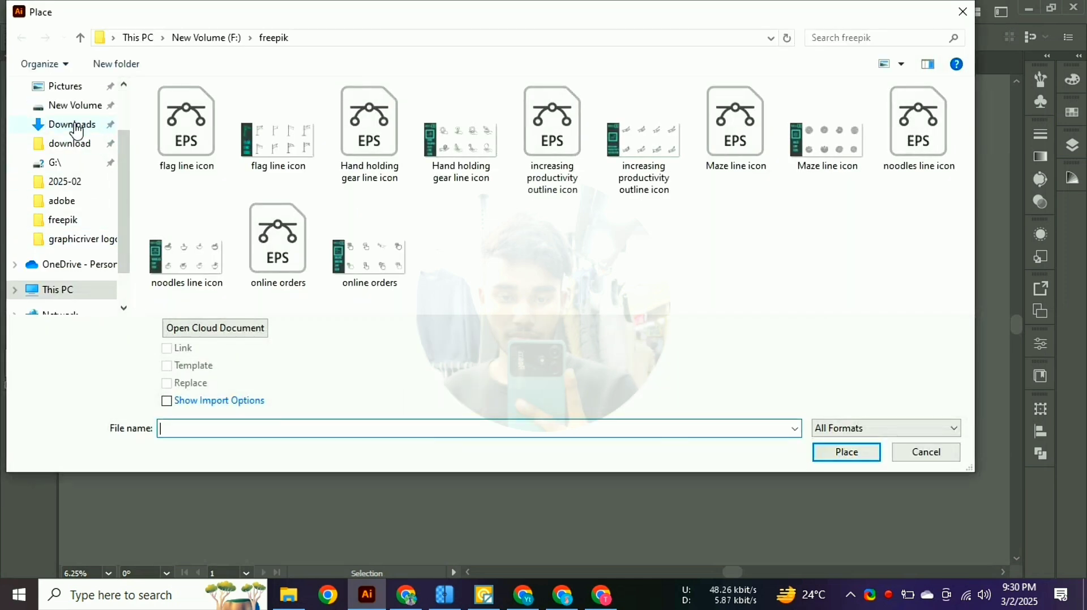
left_click(70, 124)
left_click(199, 154)
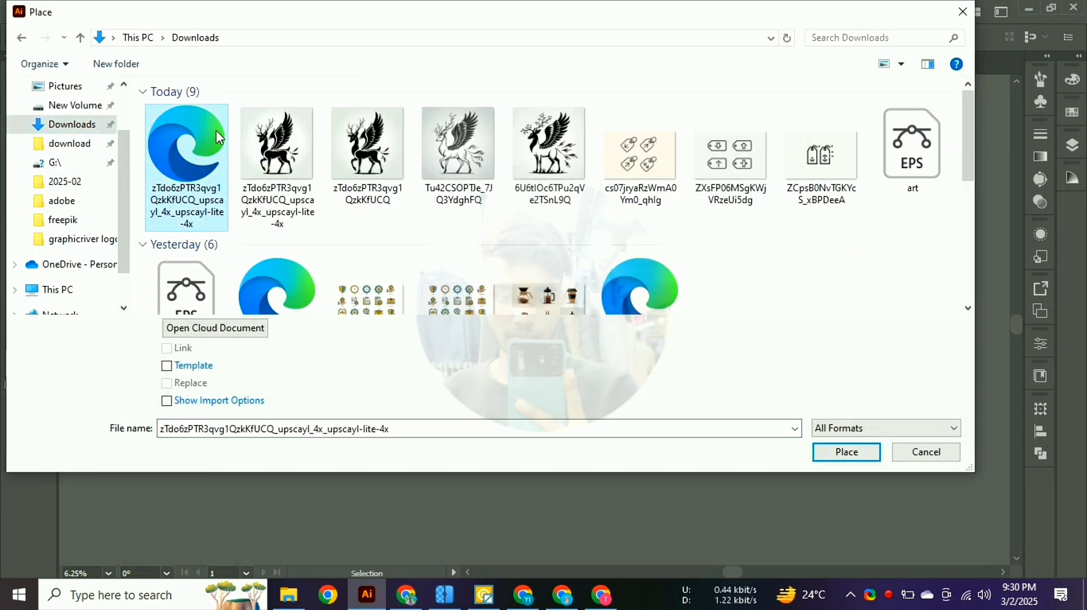
left_click(846, 453)
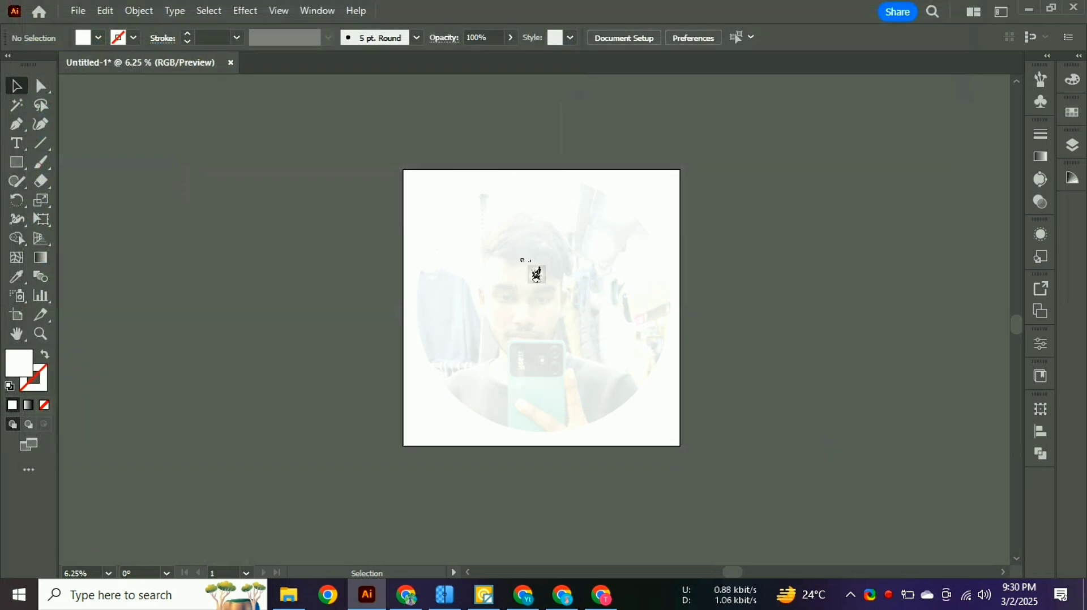
scroll(377, 172, "up", 5)
scroll(377, 171, "up", 5)
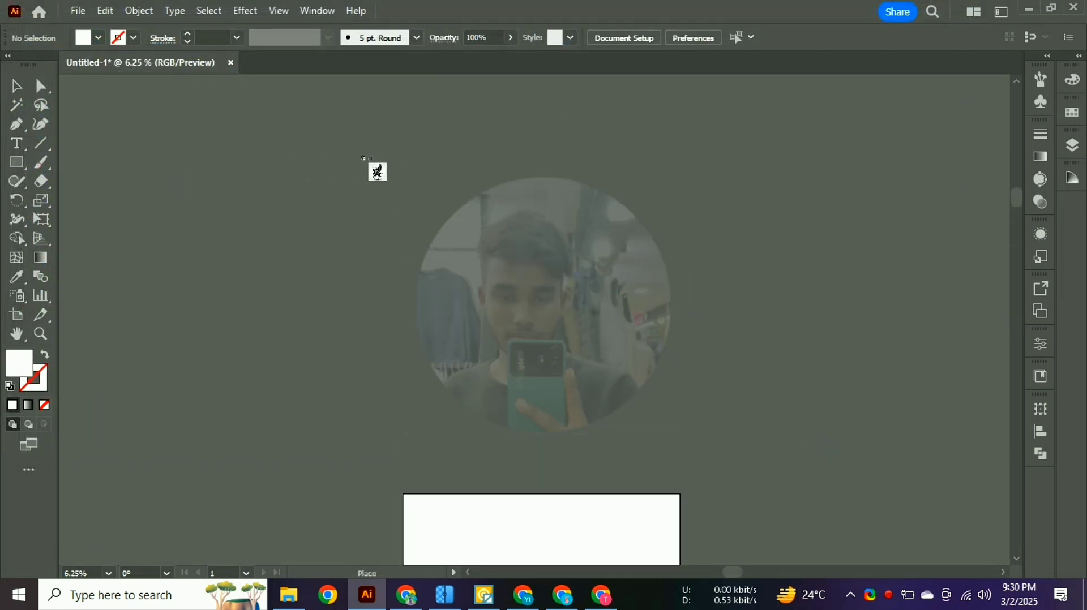
left_click(330, 213)
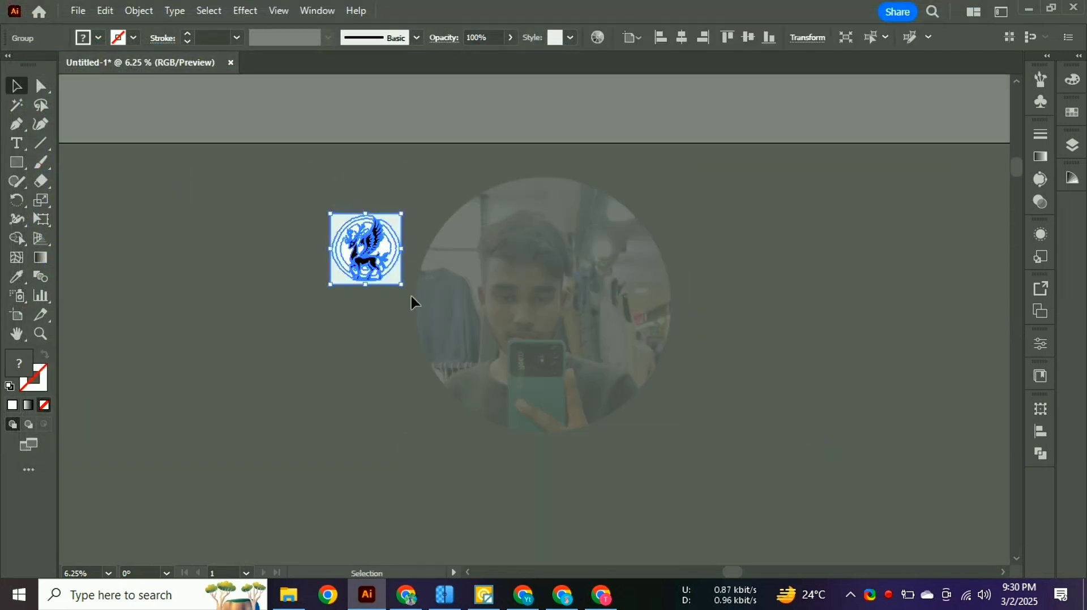
left_click_drag(403, 288, 492, 378)
left_click_drag(385, 270, 432, 376)
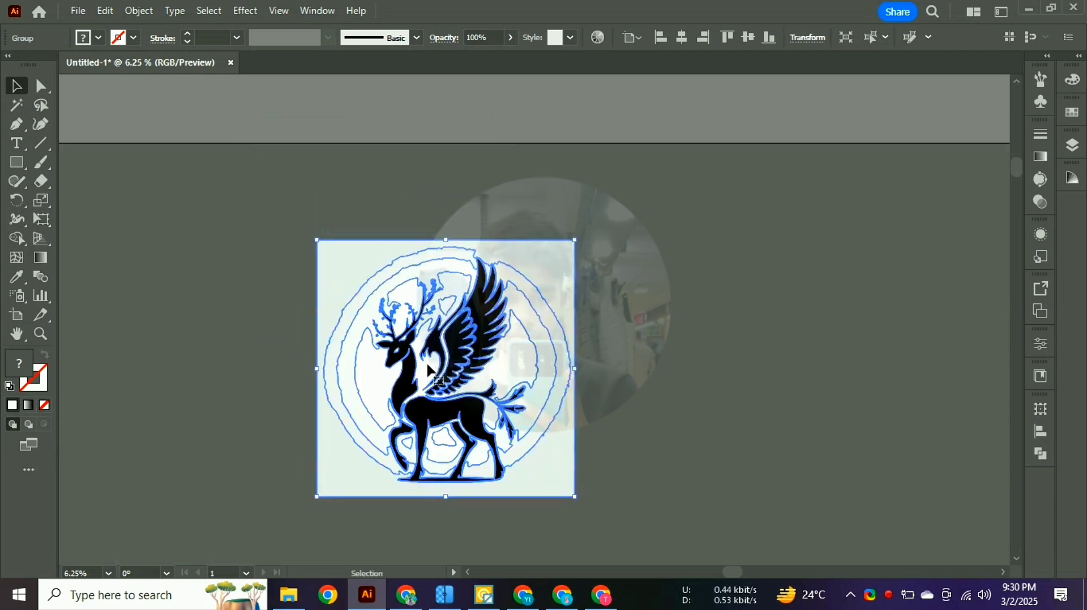
- Lock the white background rectangle on the artboard
scroll(509, 295, "down", 5)
left_click(608, 362)
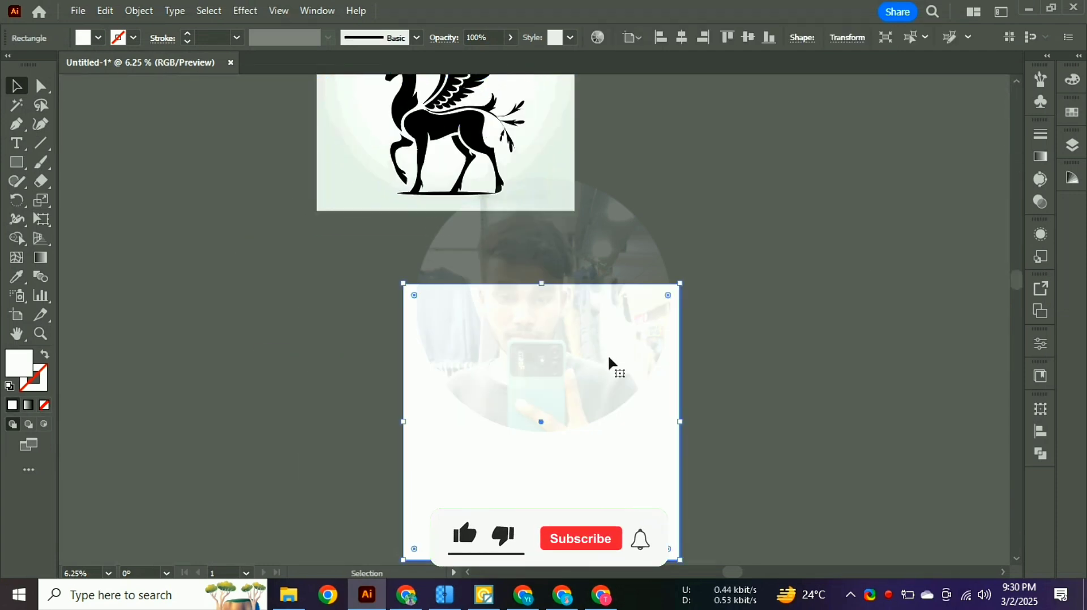
key("ctrl+2")
- Select the light background shapes of the vectorized artwork with the Magic Wand and delete them, leaving only the black deer
scroll(600, 336, "up", 5)
left_click(17, 105)
left_click(329, 171)
left_click(329, 171)
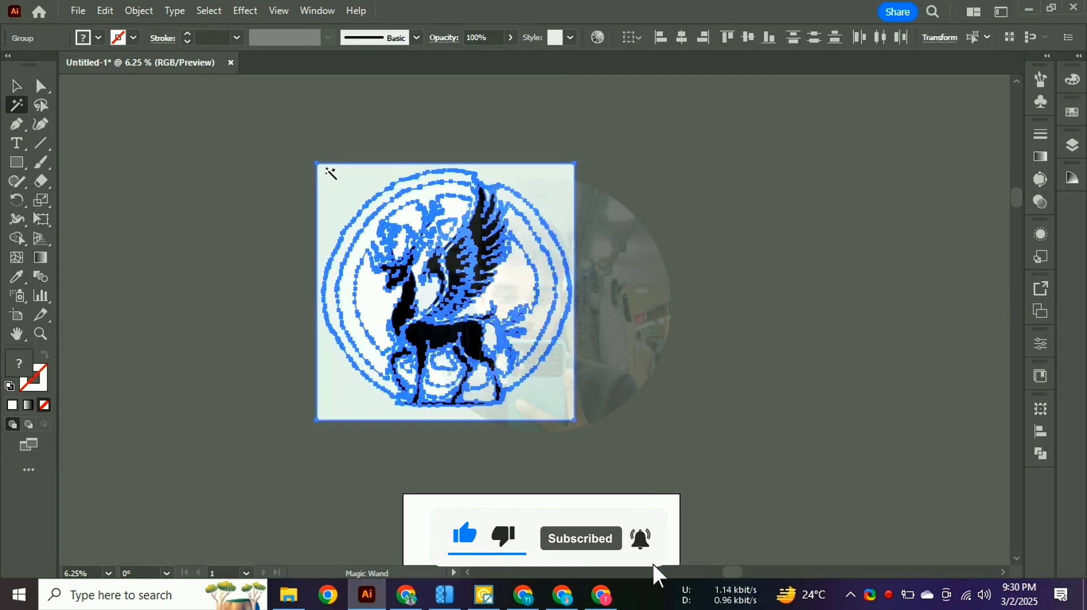
key("Delete")
left_click(16, 86)
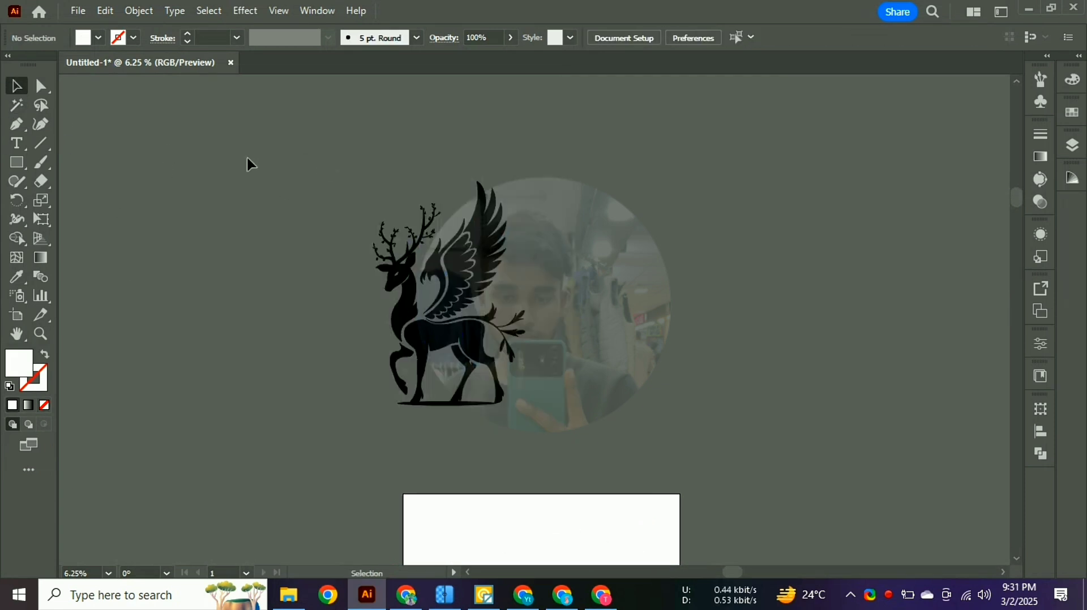
- Ungroup the deer artwork twice into separate shapes, and deselect everything
scroll(364, 201, "up", 6)
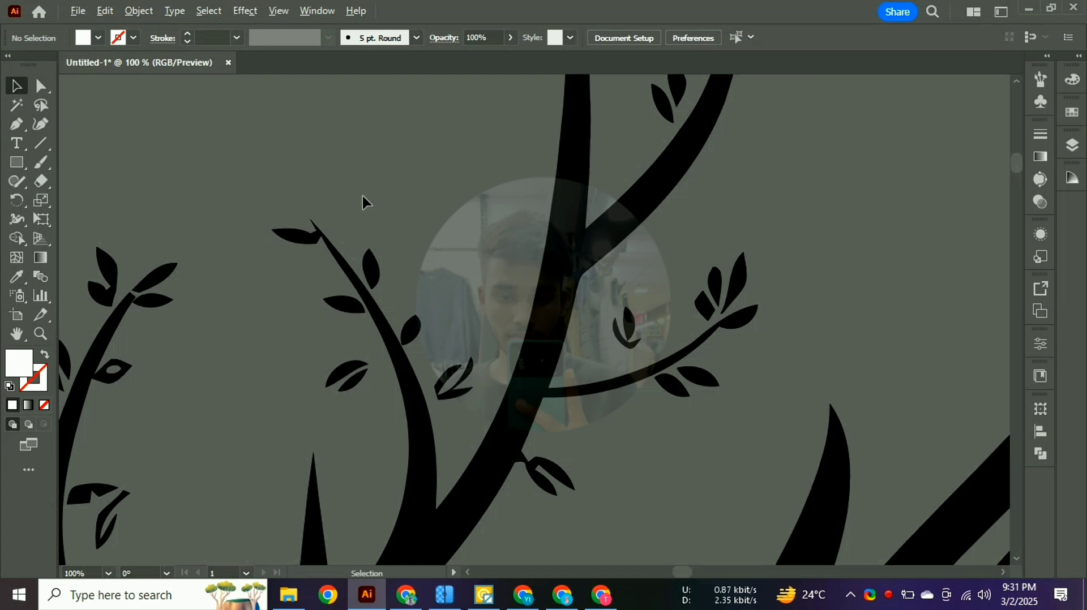
scroll(364, 202, "down", 3)
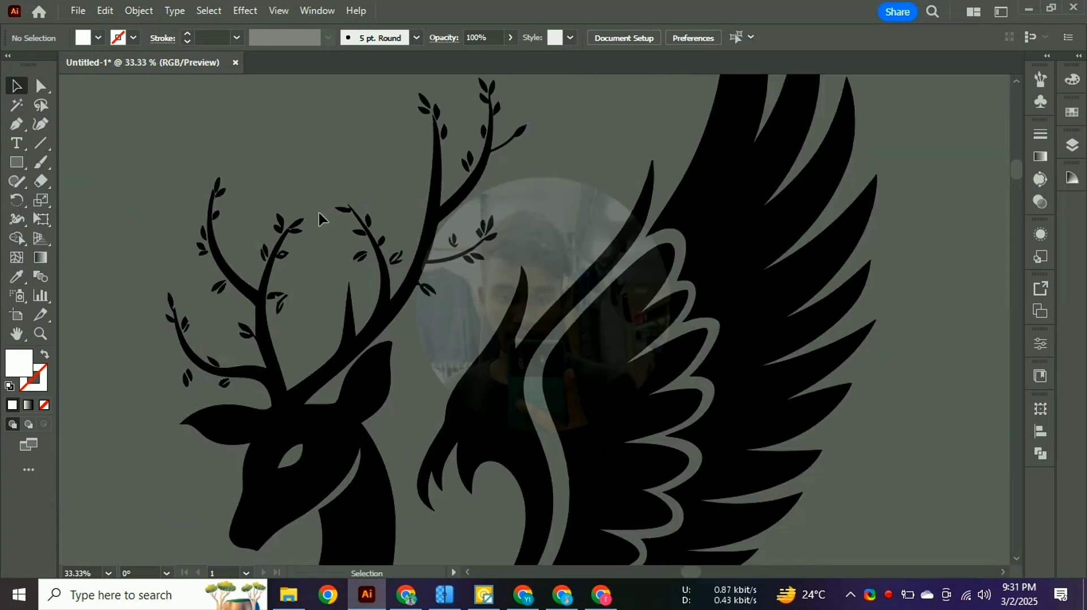
scroll(284, 223, "left", 4)
scroll(343, 218, "down", 2)
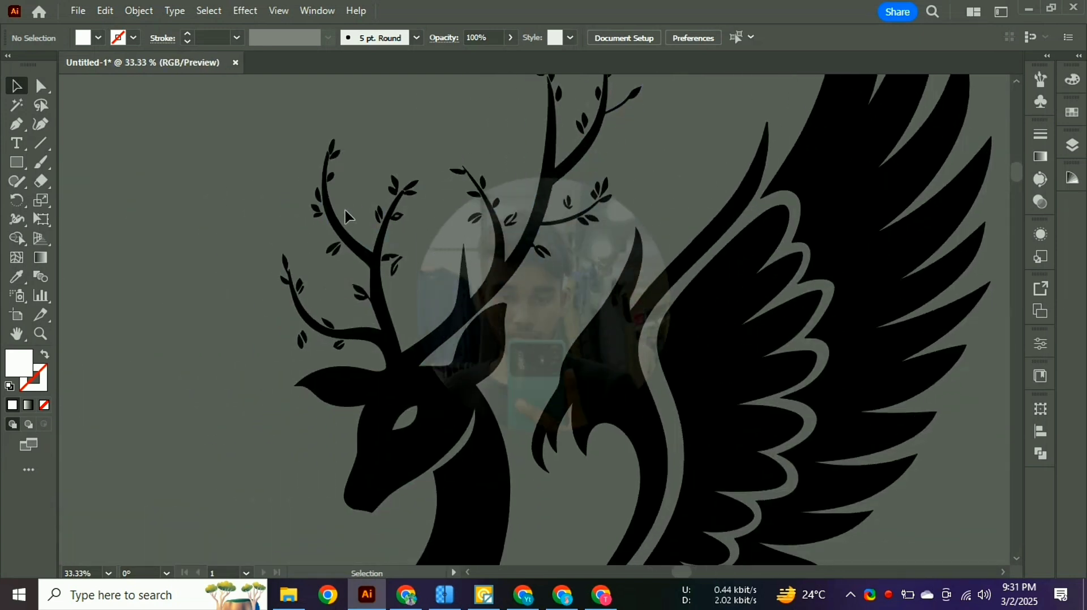
scroll(347, 217, "up", 4)
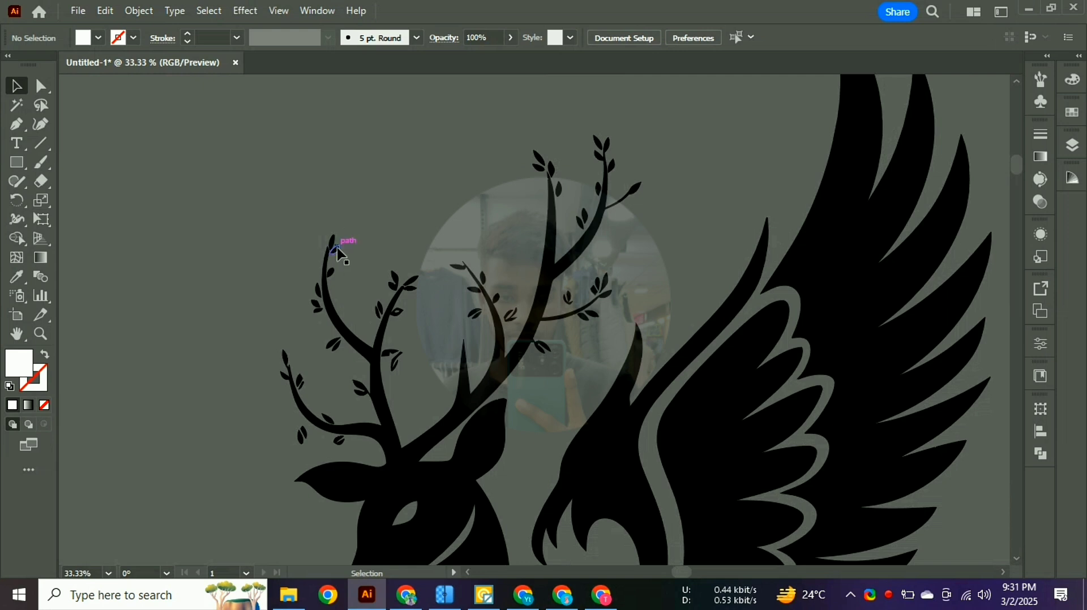
right_click(338, 255)
left_click(403, 418)
right_click(368, 361)
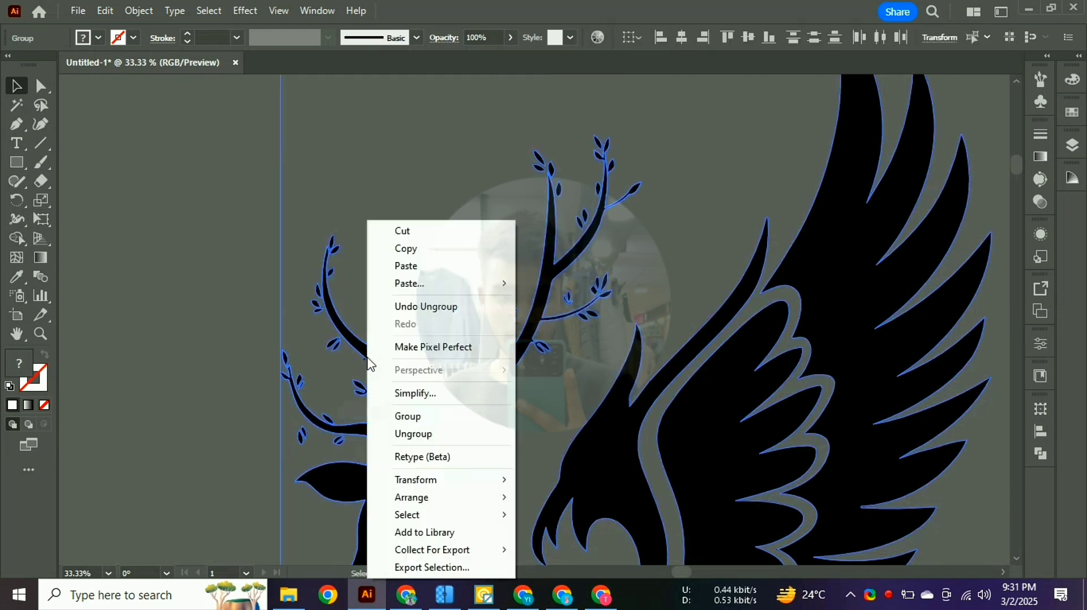
left_click(419, 434)
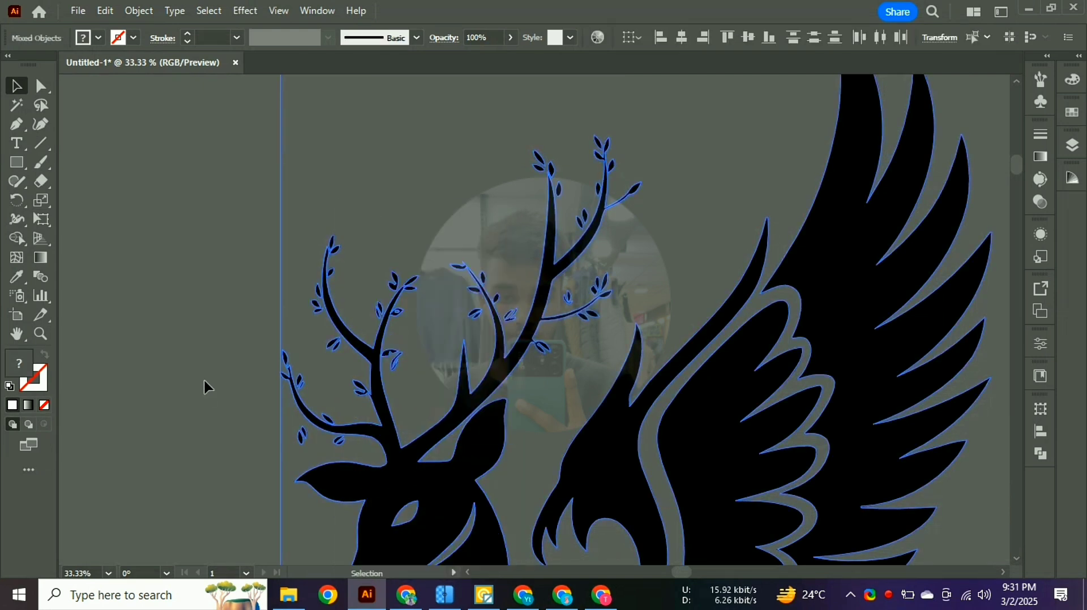
left_click(207, 387)
- Delete the loose leaves beside the lower parts of the deer's left antler branches
left_click(341, 443)
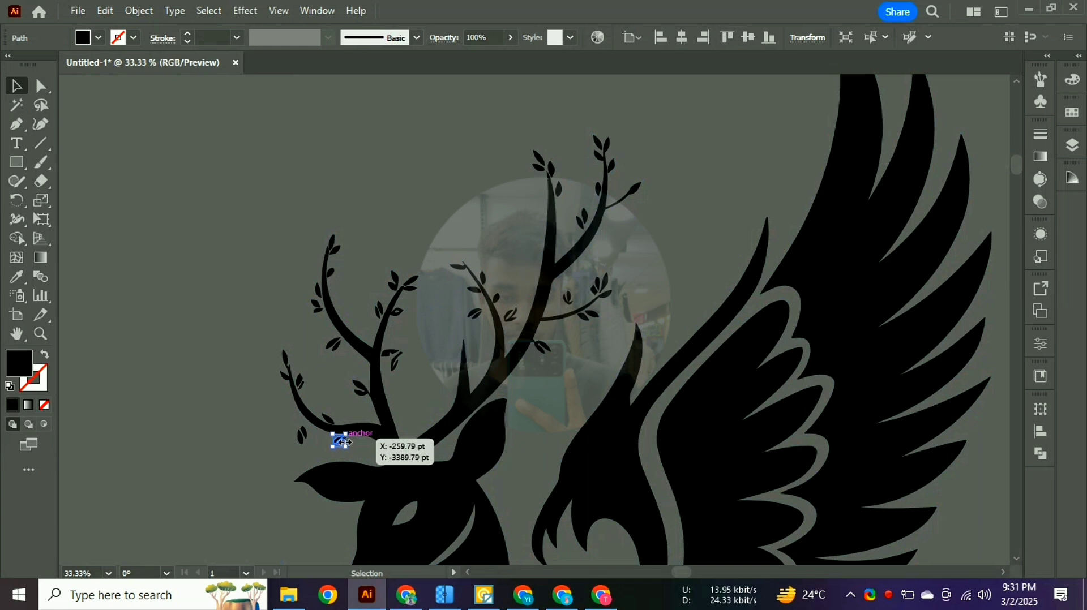
left_click(328, 444)
left_click_drag(302, 434, 334, 421)
left_click(316, 395)
left_click_drag(300, 383, 316, 326)
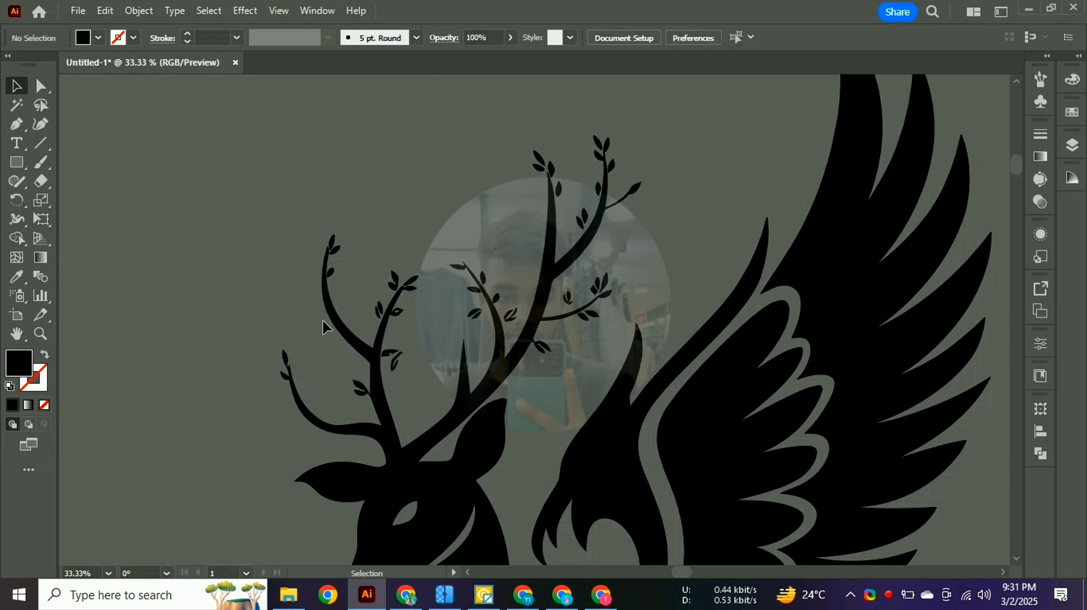
- Delete the leaves at the tips and along the upper parts of the left antler's two taller branches
left_click_drag(383, 289, 332, 274)
key("ctrl+z")
key("ctrl+z")
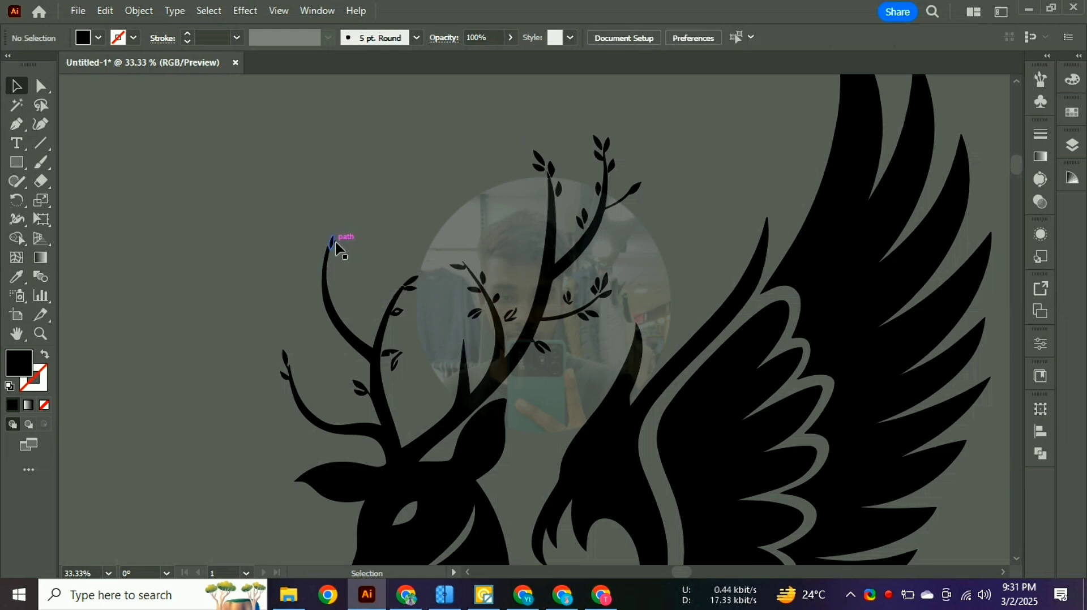
left_click(412, 287)
left_click(417, 279)
left_click_drag(412, 289, 396, 365)
key("ctrl+z")
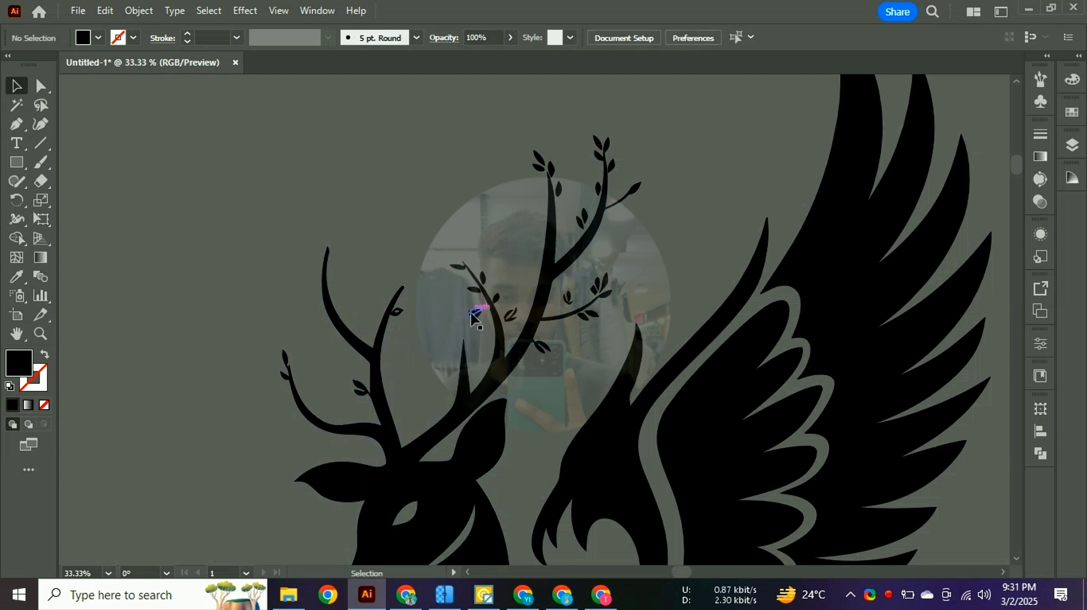
right_click(885, 597)
left_click(838, 569)
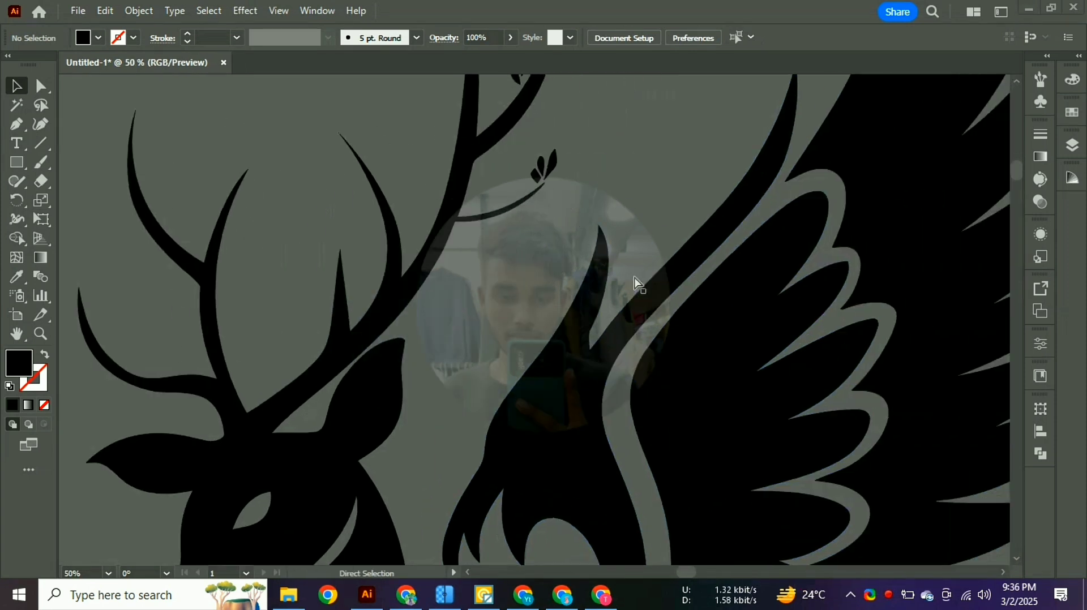
- Delete the leaves around the tip of the right antler's tall upright branch
scroll(638, 283, "up", 10)
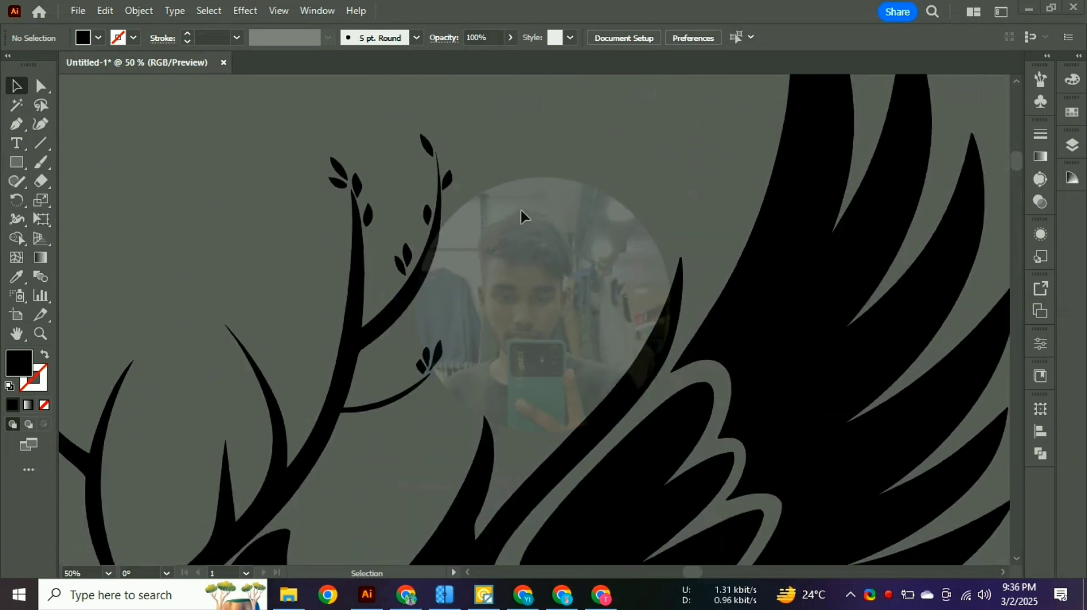
left_click(359, 283)
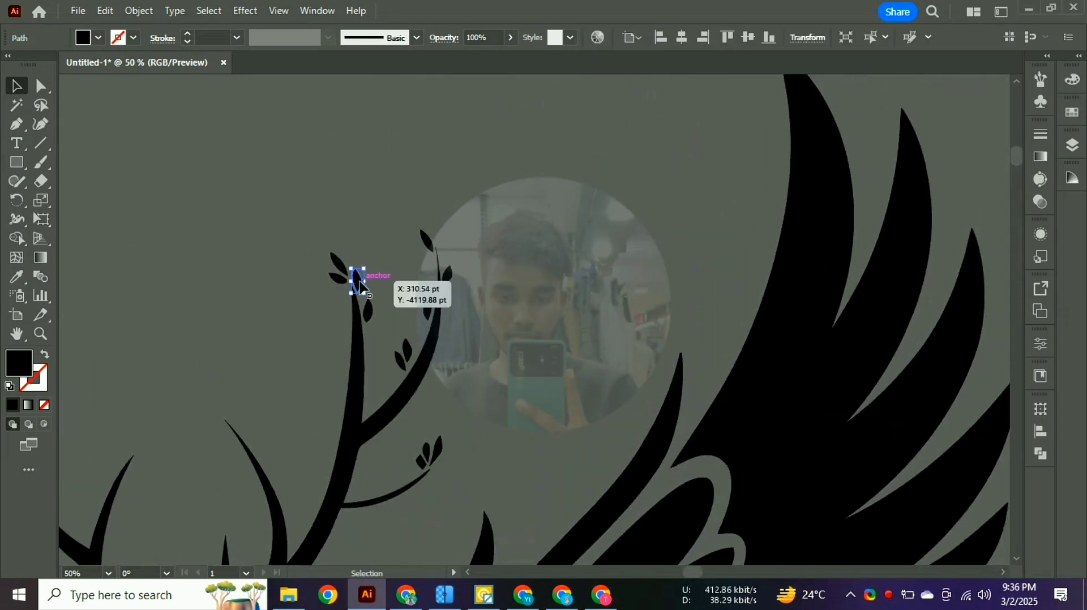
key("Delete")
left_click(339, 274)
key("Delete")
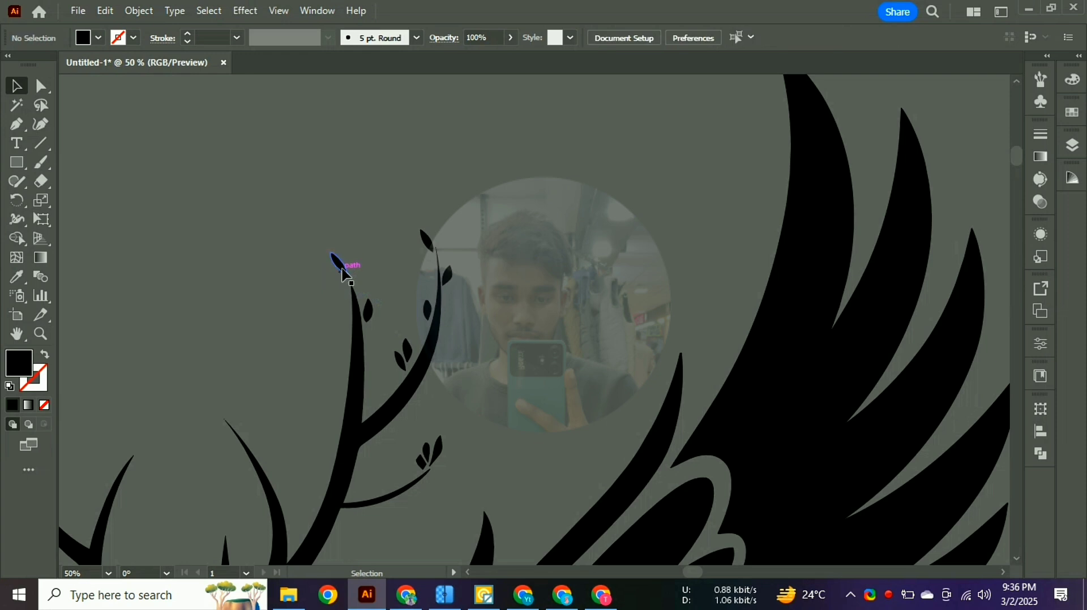
left_click(369, 310)
key("Delete")
- Delete the leaves along the right antler's outer curved branch, including those at its tip
left_click(401, 359)
key("Delete")
left_click(419, 338)
key("Delete")
left_click(428, 309)
key("Delete")
left_click(429, 238)
key("Delete")
left_click(449, 279)
key("Delete")
- Delete the leaf cluster at the end of the right antler's thin lower side twig
scroll(449, 362, "down", 2)
left_click(436, 339)
key("Delete")
key("Delete")
left_click(421, 347)
key("Delete")
- Remove the surplus anchor points at the tips of the wing's two tallest feathers with the Curvature tool
scroll(395, 336, "down", 2)
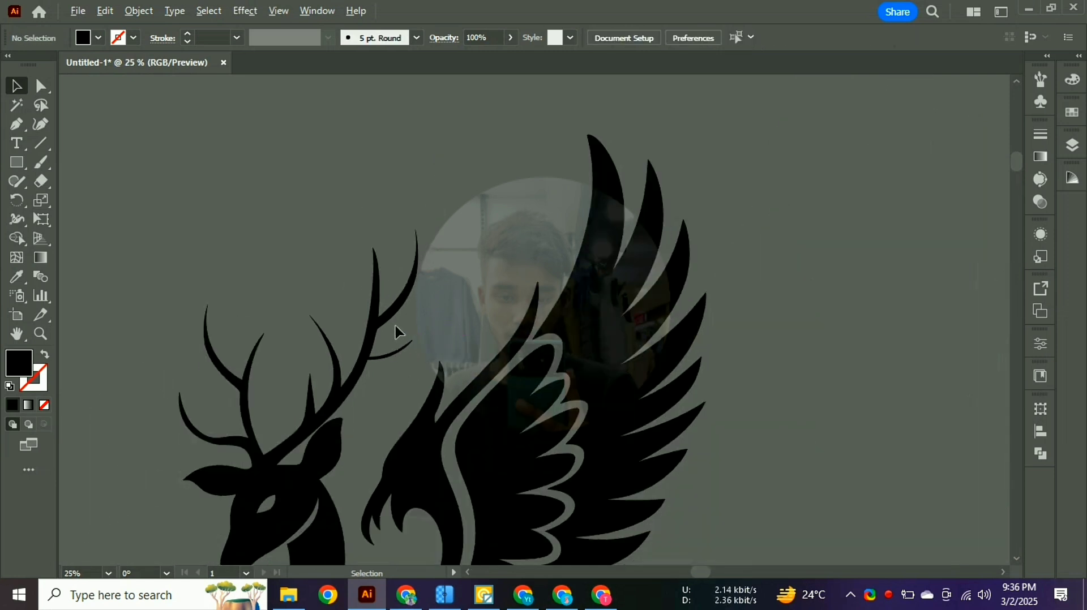
scroll(404, 320, "down", 4)
scroll(421, 297, "down", 3)
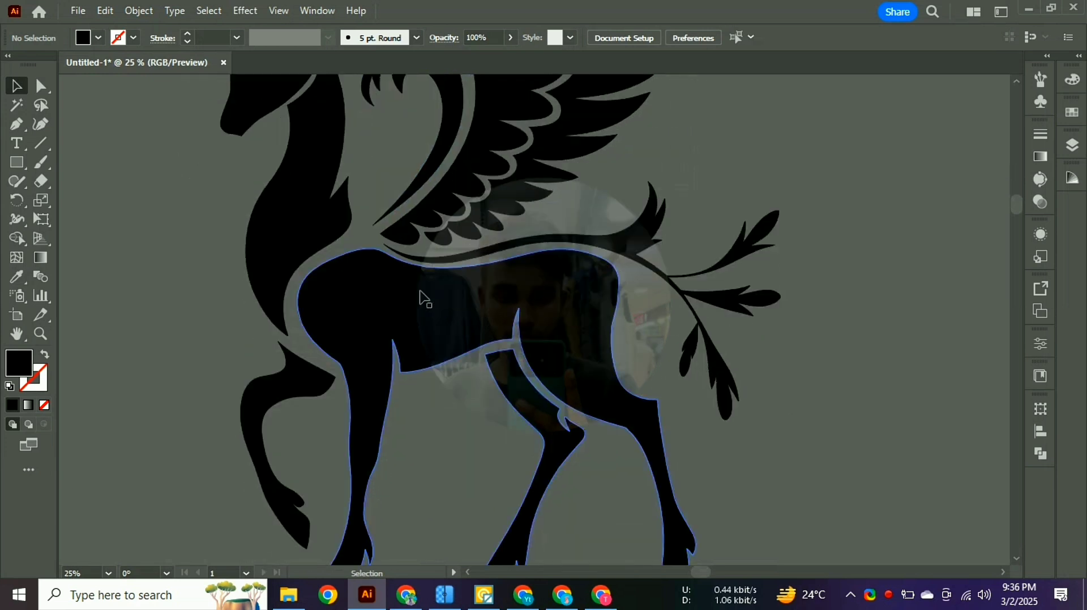
scroll(826, 300, "up", 3)
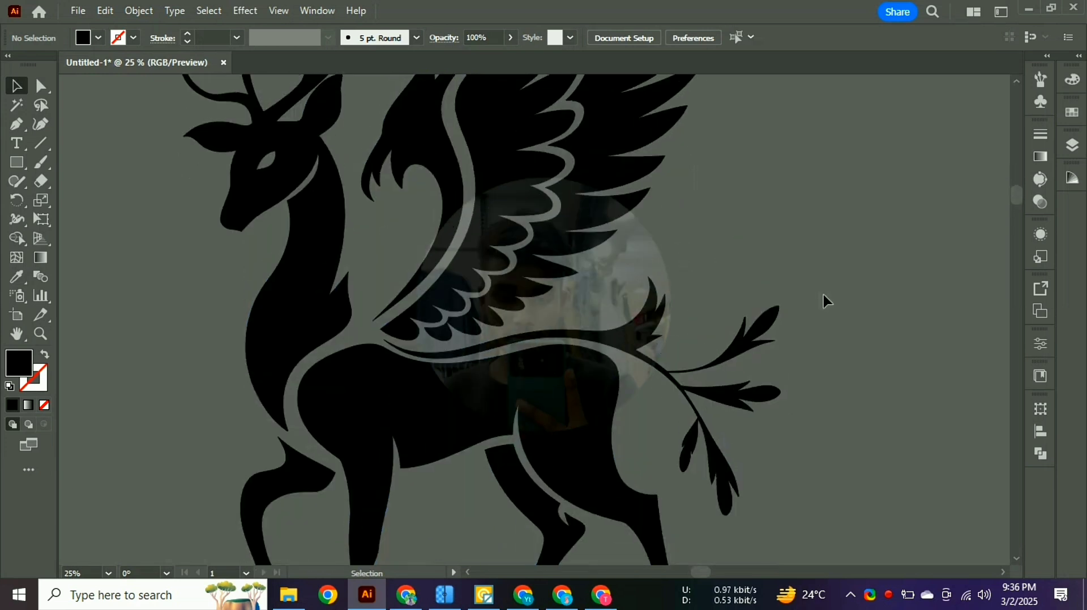
scroll(827, 301, "up", 9)
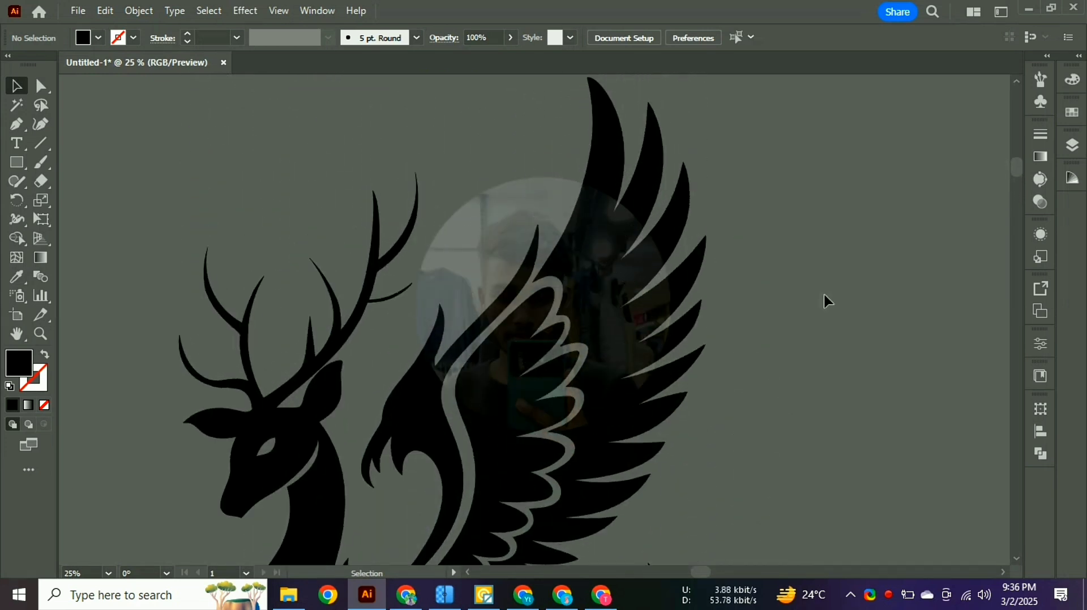
scroll(655, 162, "up", 3)
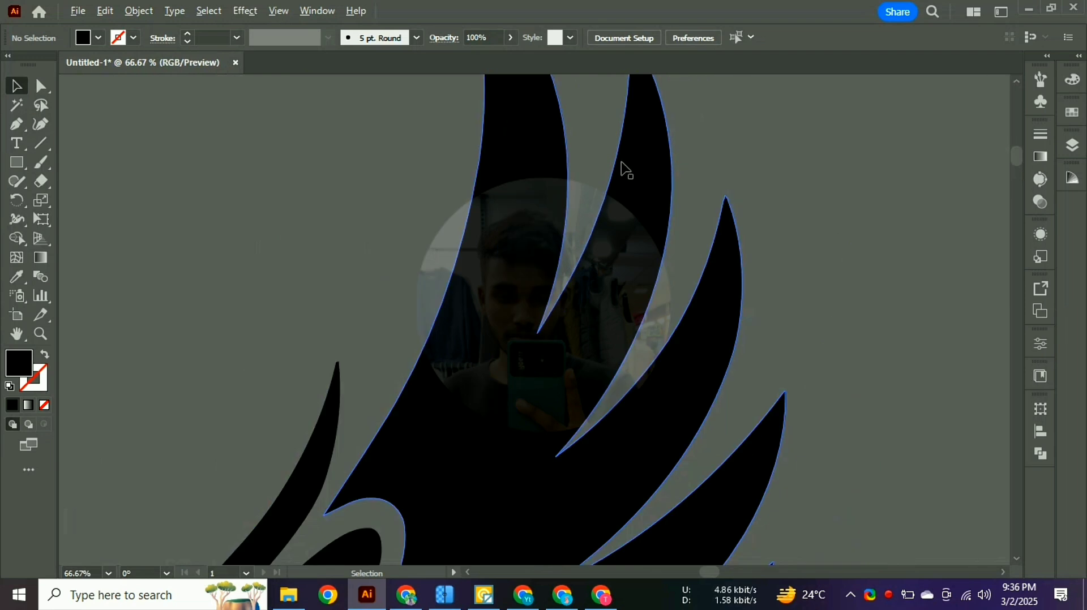
scroll(626, 170, "up", 6)
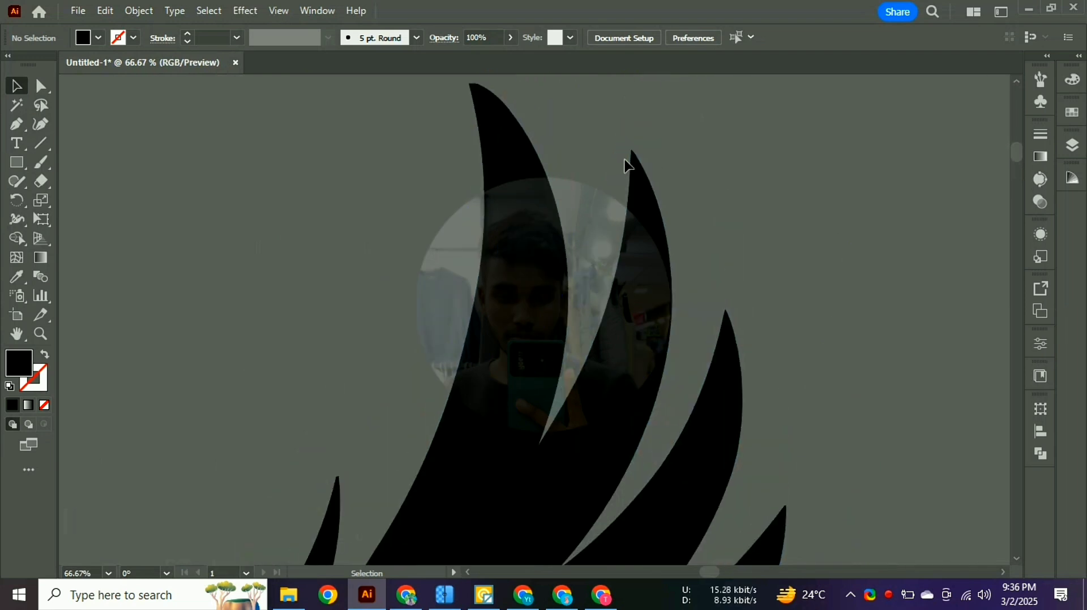
left_click(38, 125)
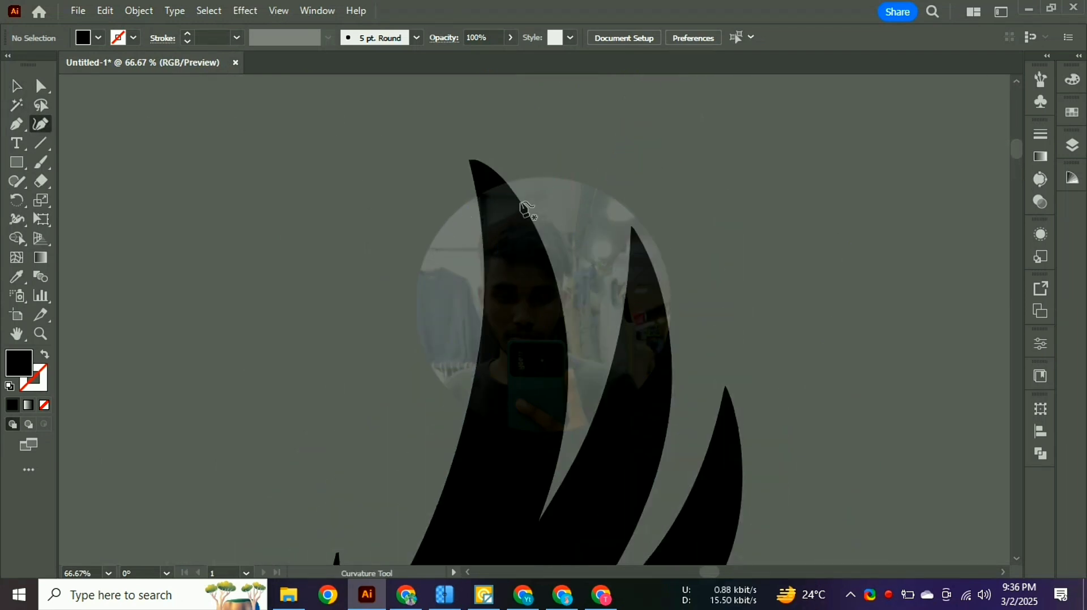
left_click(525, 208)
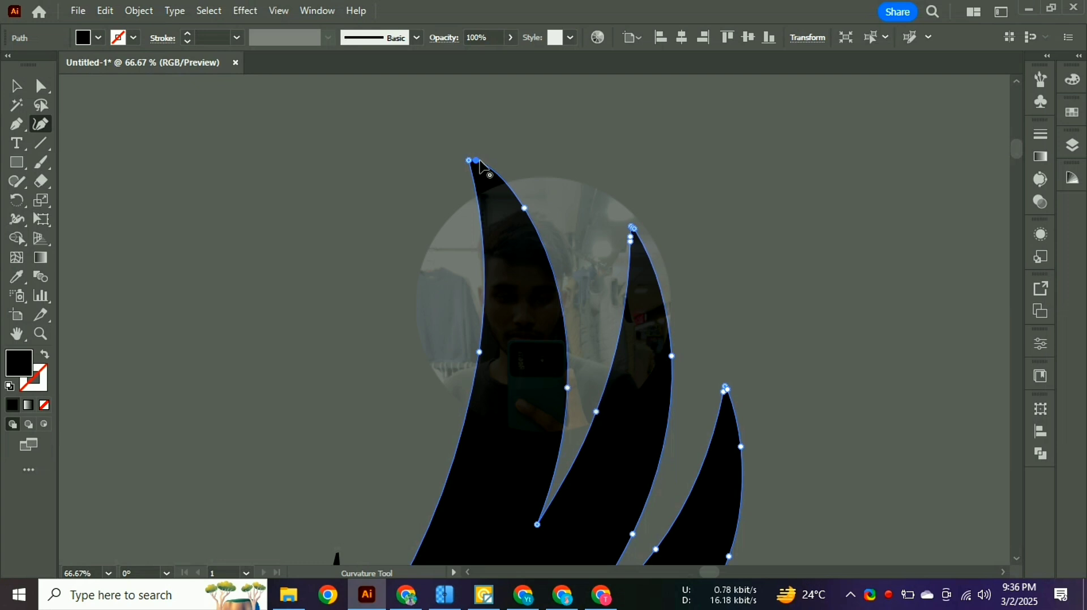
scroll(631, 158, "down", 2)
left_click_drag(634, 153, 631, 163)
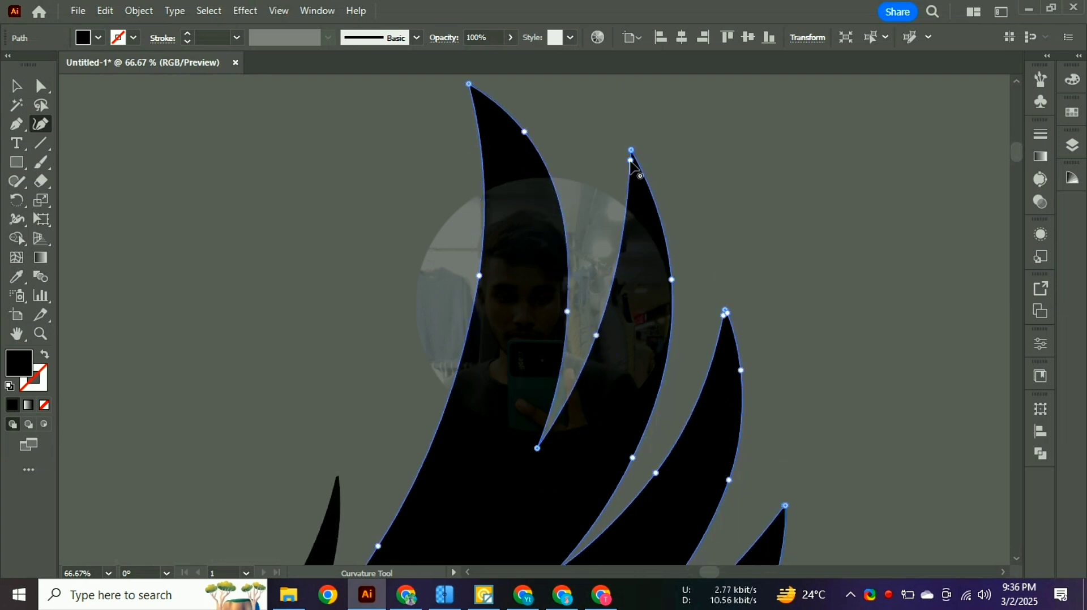
- Remove the surplus anchor point on the outer edge of the wing's fifth feather and make its tip a corner point
scroll(629, 187, "down", 4)
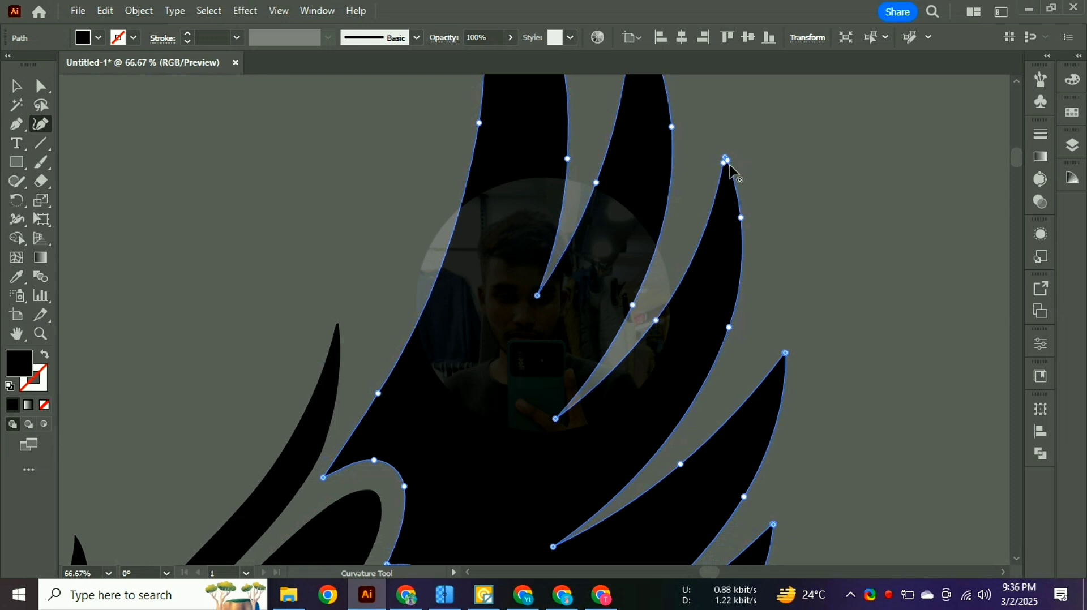
scroll(719, 181, "down", 3)
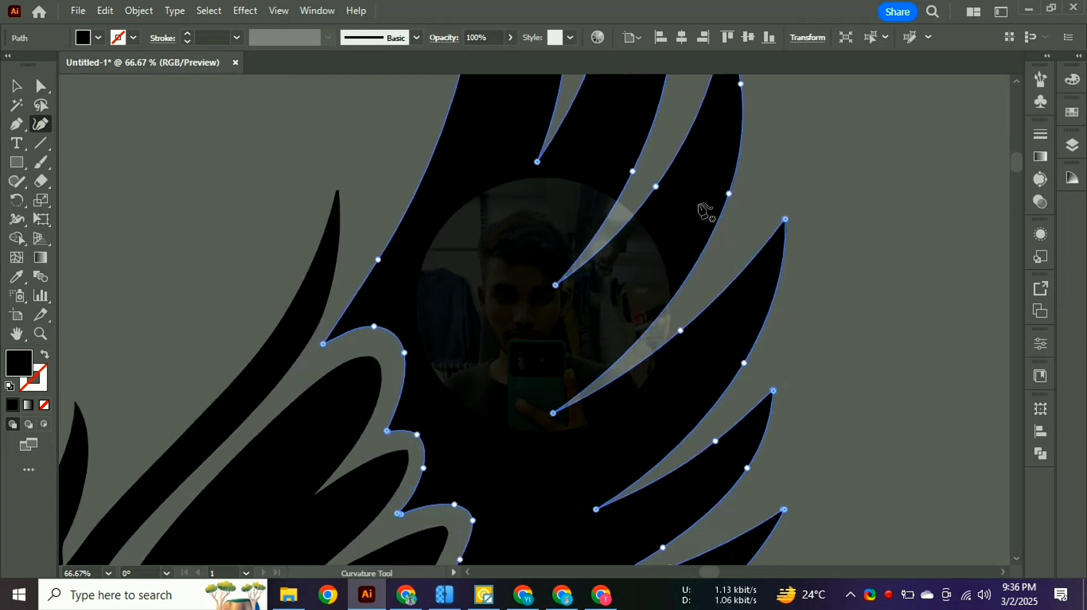
scroll(782, 257, "down", 3)
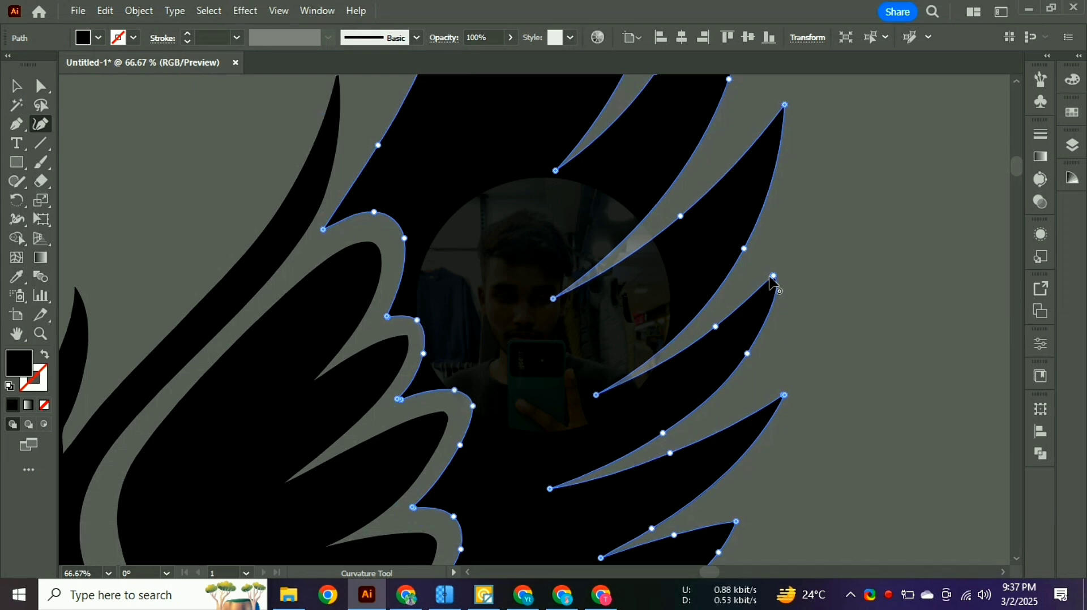
key("Delete")
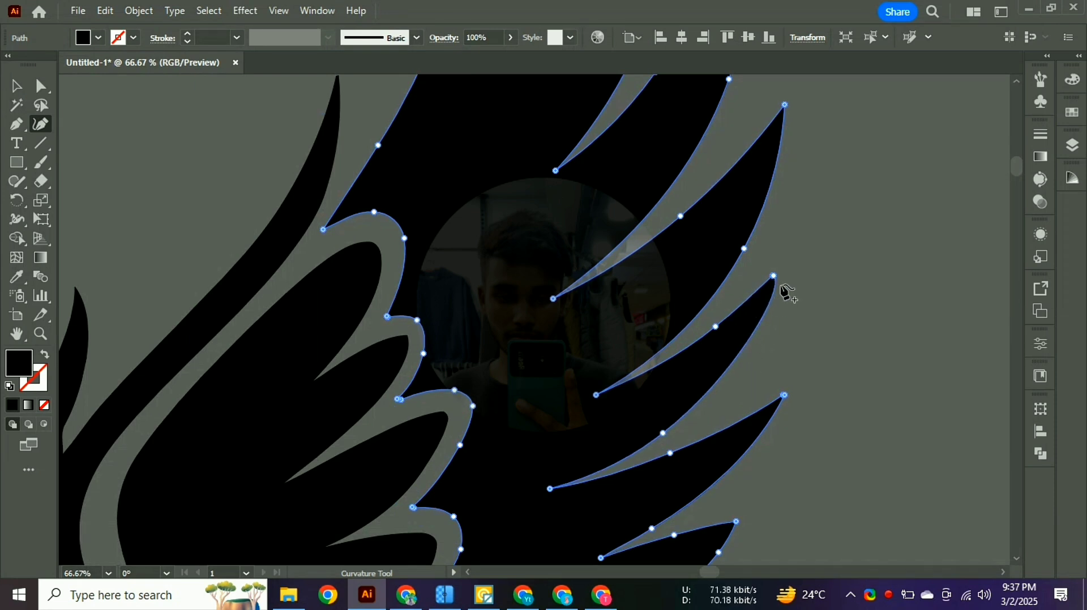
scroll(782, 287, "up", 5)
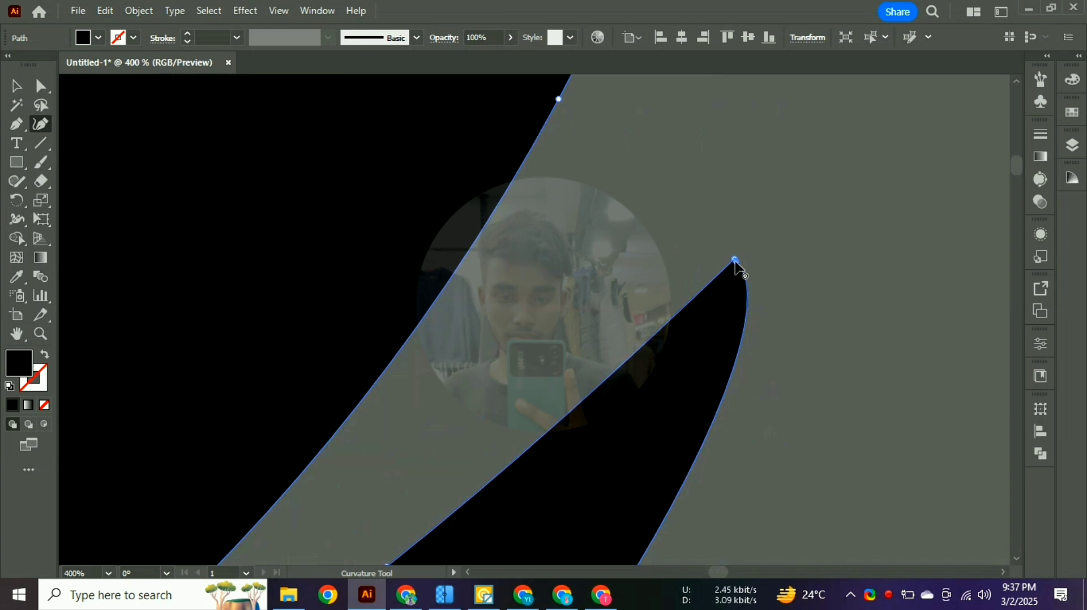
double_click(735, 261)
scroll(729, 300, "down", 5)
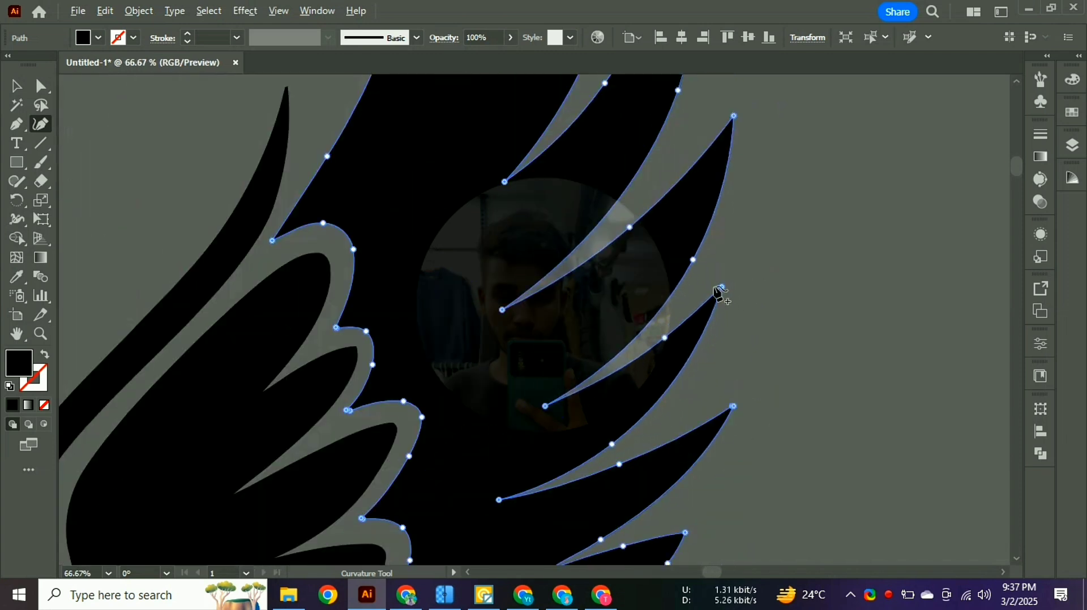
- Delete the duplicate anchor point at the tip of the wing's sixth feather so that it ends in a single sharp point
scroll(748, 312, "down", 1)
scroll(736, 309, "up", 5)
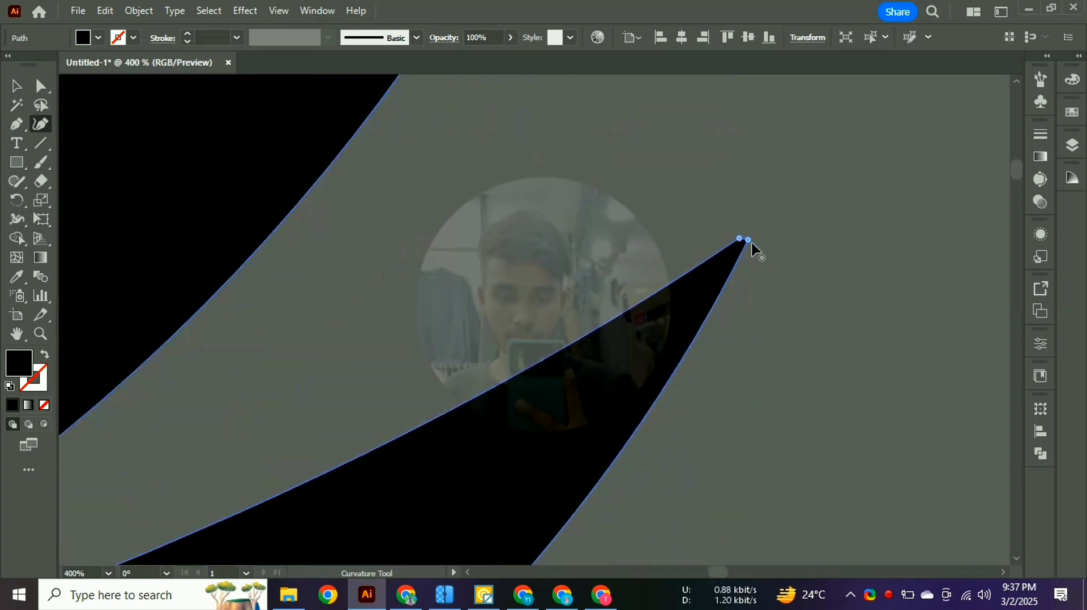
key("Delete")
scroll(741, 252, "down", 9)
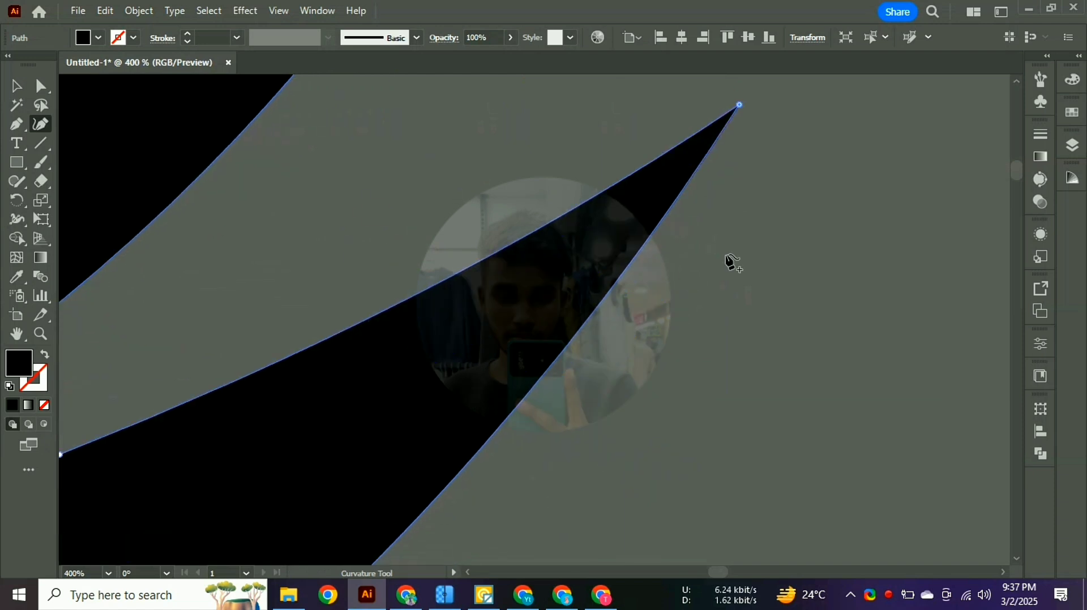
scroll(681, 250, "down", 4)
scroll(674, 256, "down", 3)
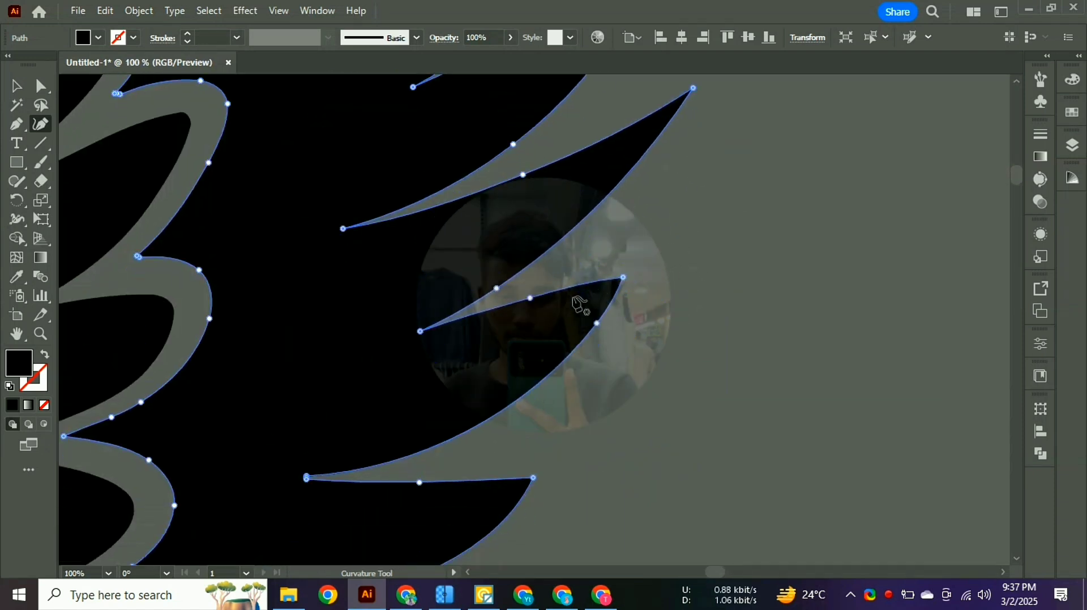
- Clean up the doubled anchor points in the notch below the seventh feather and in the neighbouring inner scallop notches
scroll(532, 317, "left", 4)
scroll(555, 283, "down", 3)
scroll(445, 340, "up", 5)
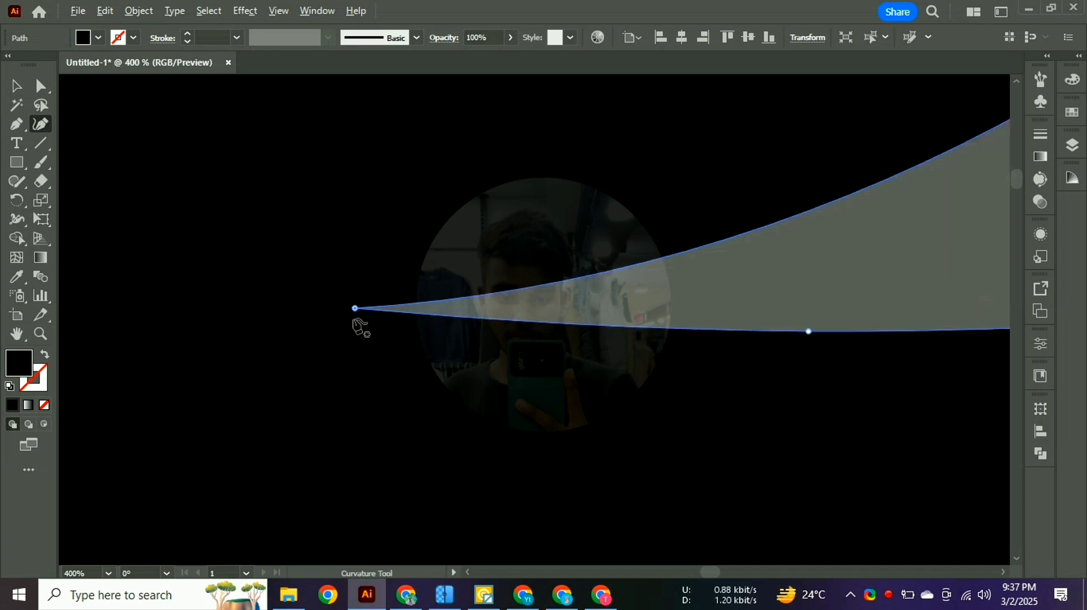
scroll(368, 320, "down", 5)
scroll(408, 342, "left", 4)
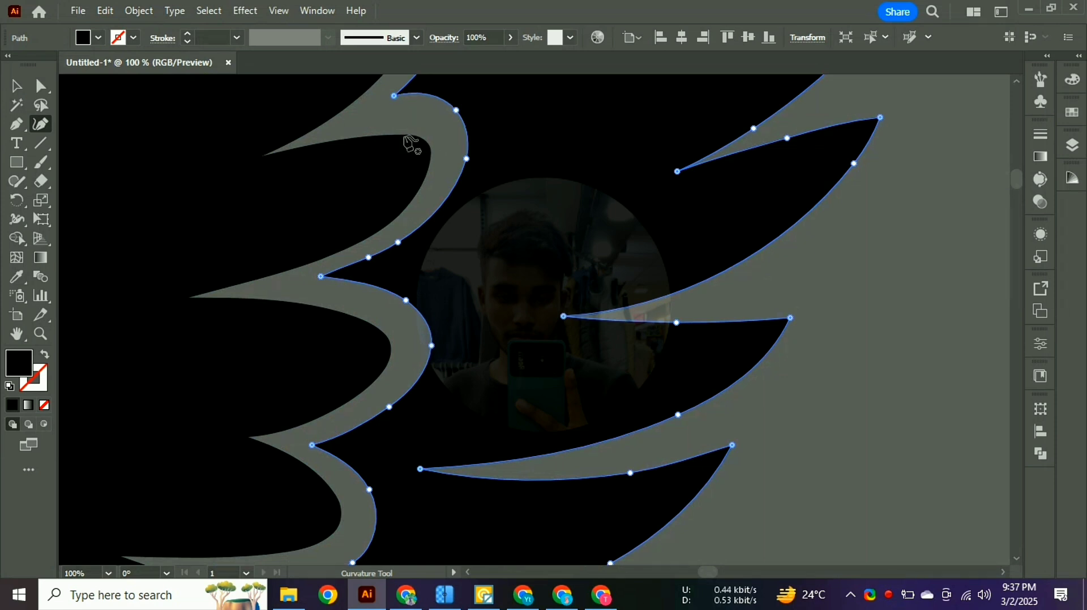
- Select the wing's separate front plume and sharpen its long upper tip to a single anchor point
scroll(411, 145, "down", 2)
scroll(425, 157, "up", 3)
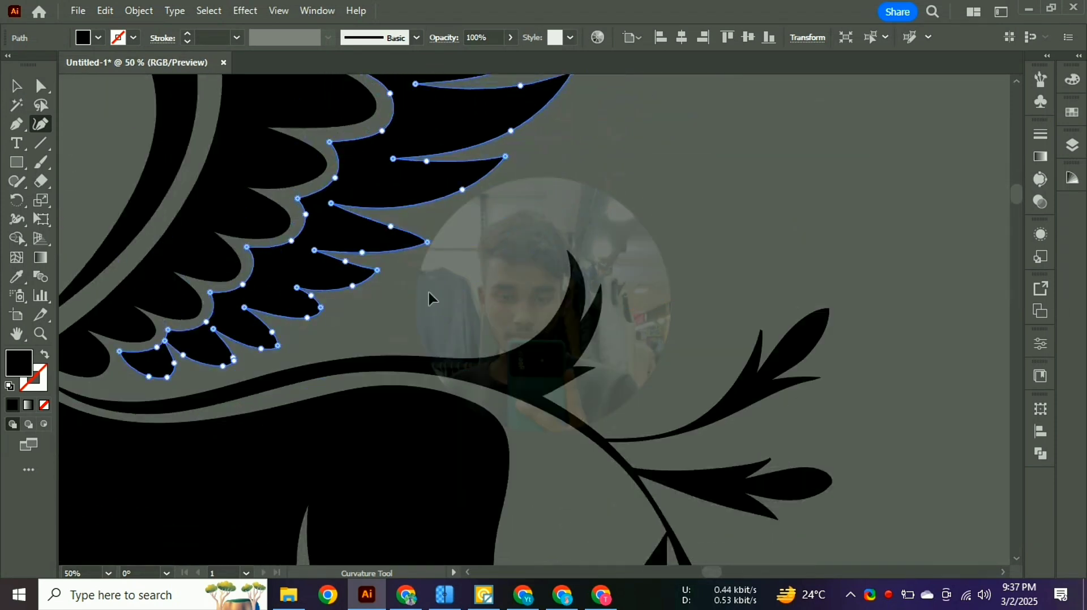
scroll(430, 299, "up", 5)
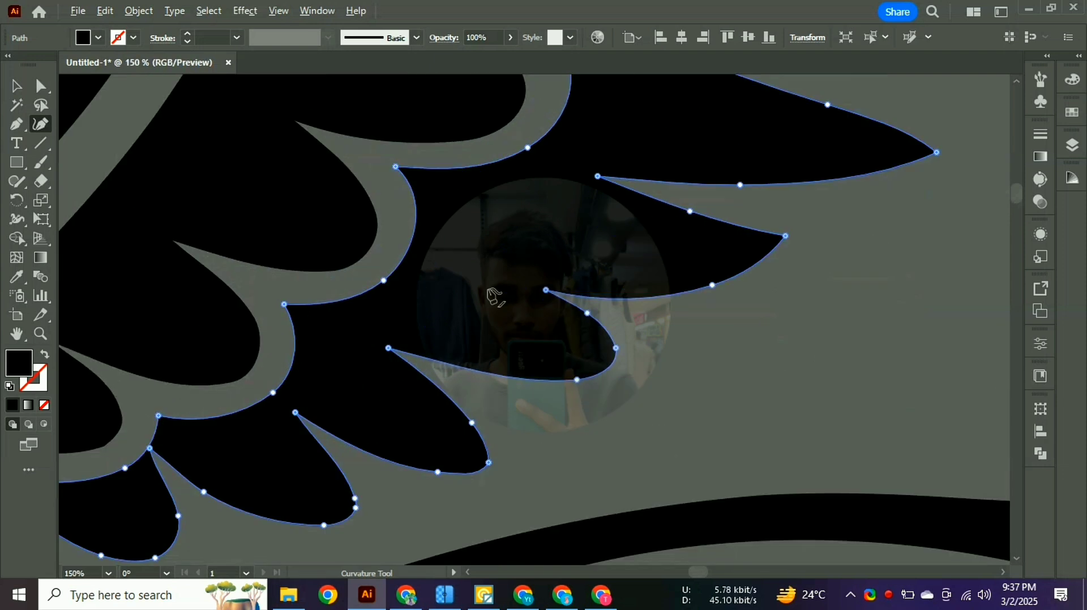
scroll(698, 236, "down", 5)
scroll(703, 229, "up", 1)
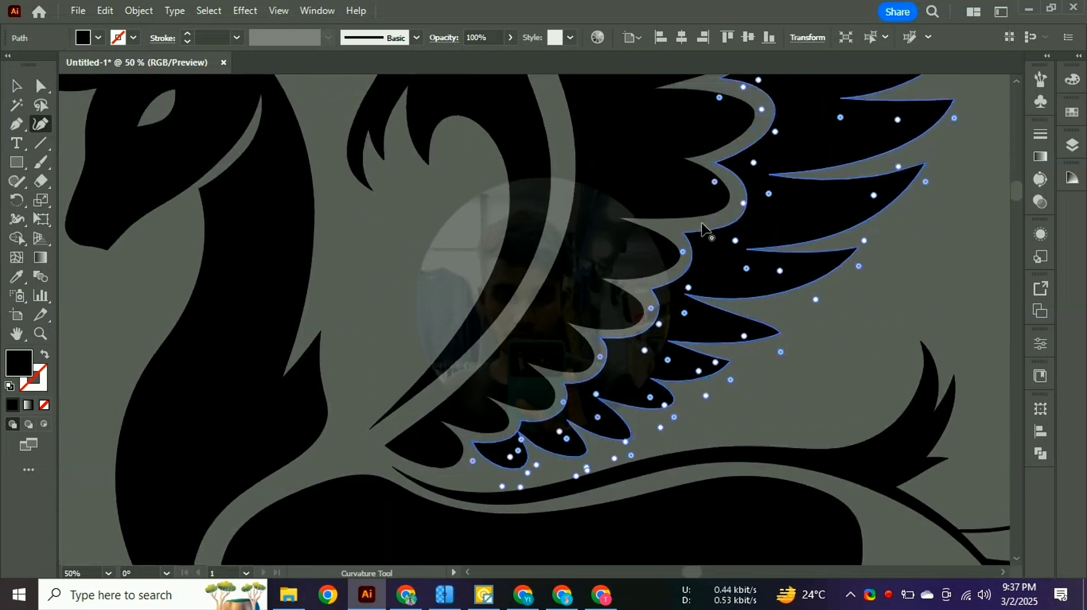
scroll(702, 224, "up", 20)
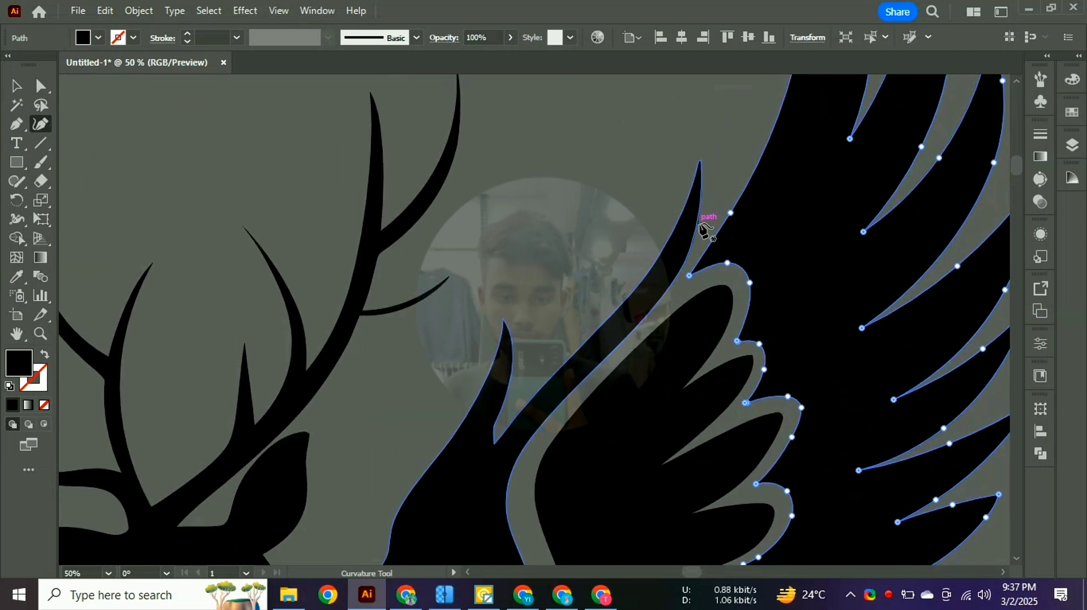
scroll(702, 169, "up", 1)
left_click(702, 169)
key("ctrl+z")
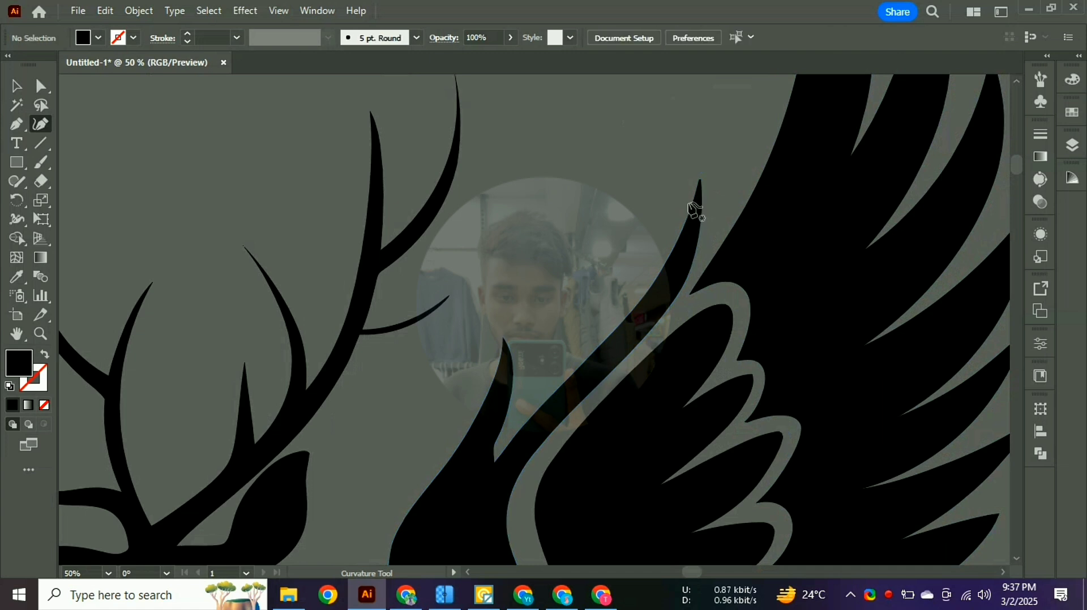
left_click(700, 207)
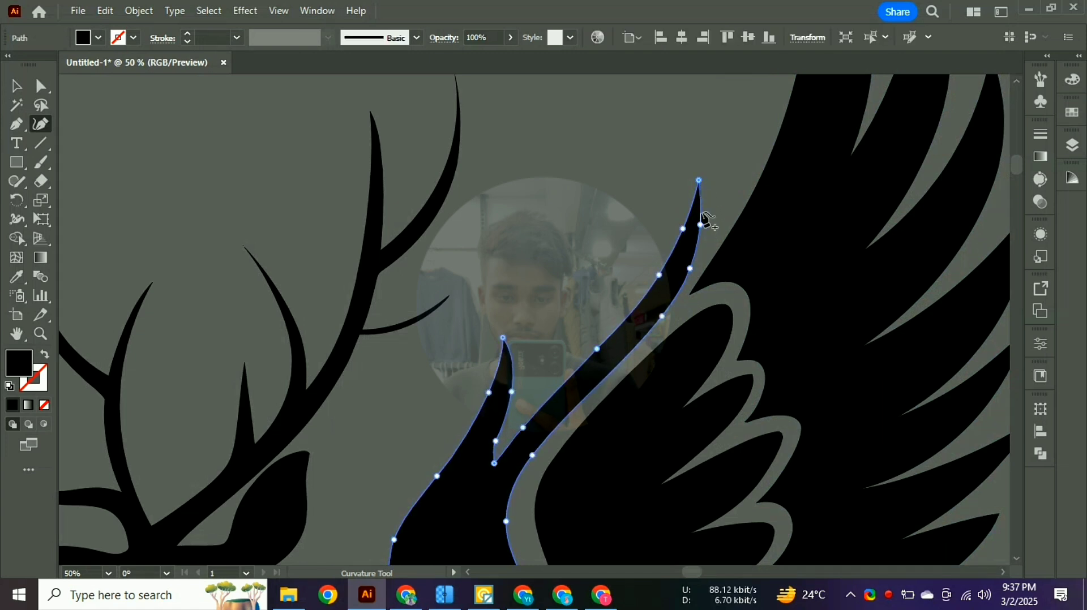
- Select the tail shape and remove the surplus anchor points at the tip of the upper branch's small upright spike
scroll(702, 226, "down", 13)
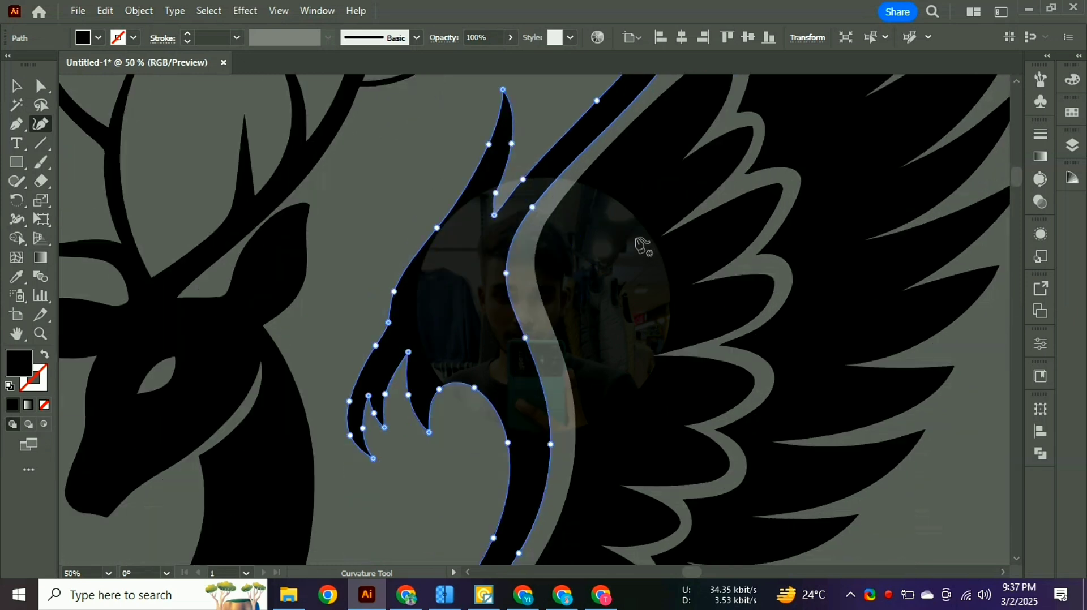
scroll(494, 200, "down", 20)
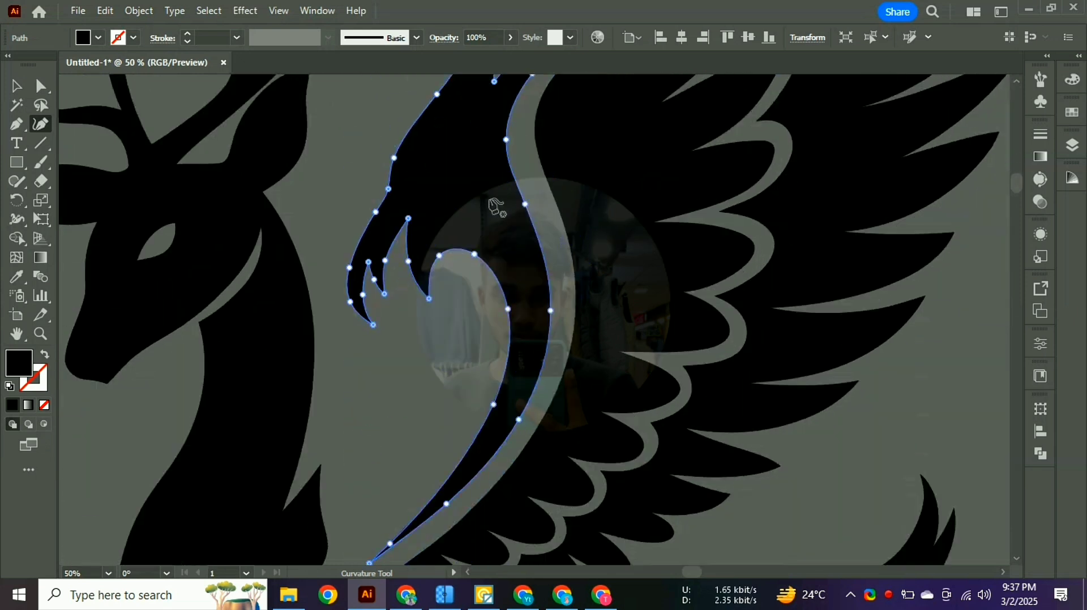
scroll(490, 212, "down", 7)
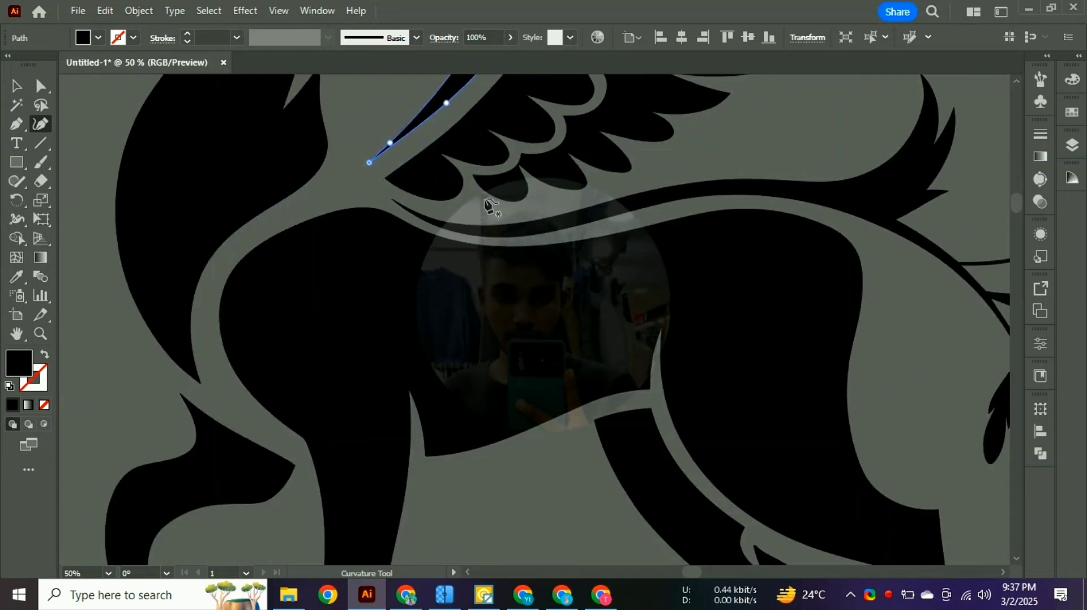
scroll(485, 200, "right", 12)
scroll(476, 190, "down", 2)
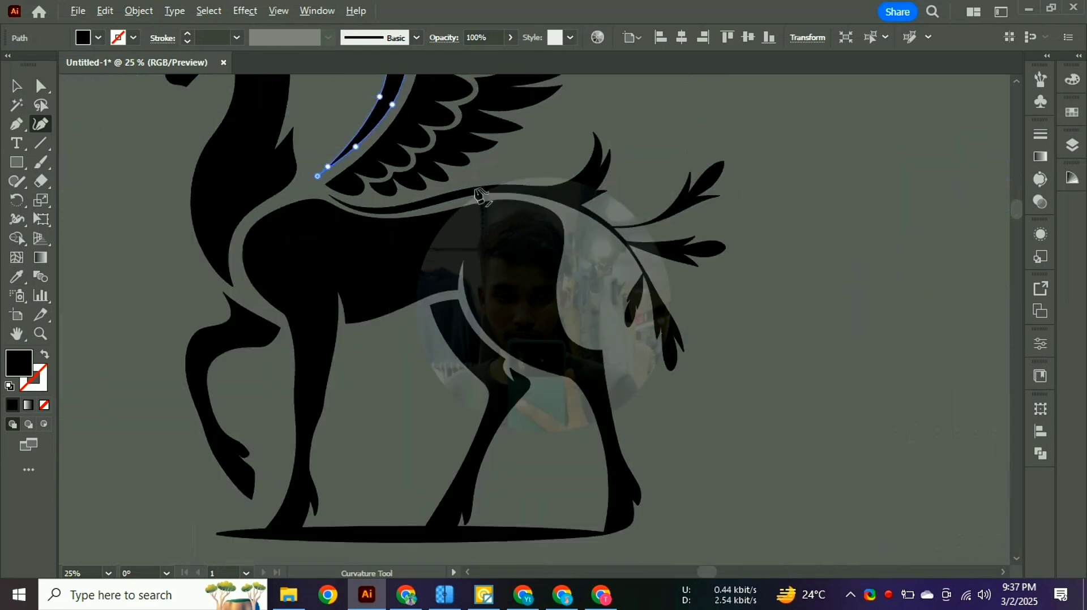
scroll(478, 189, "up", 3)
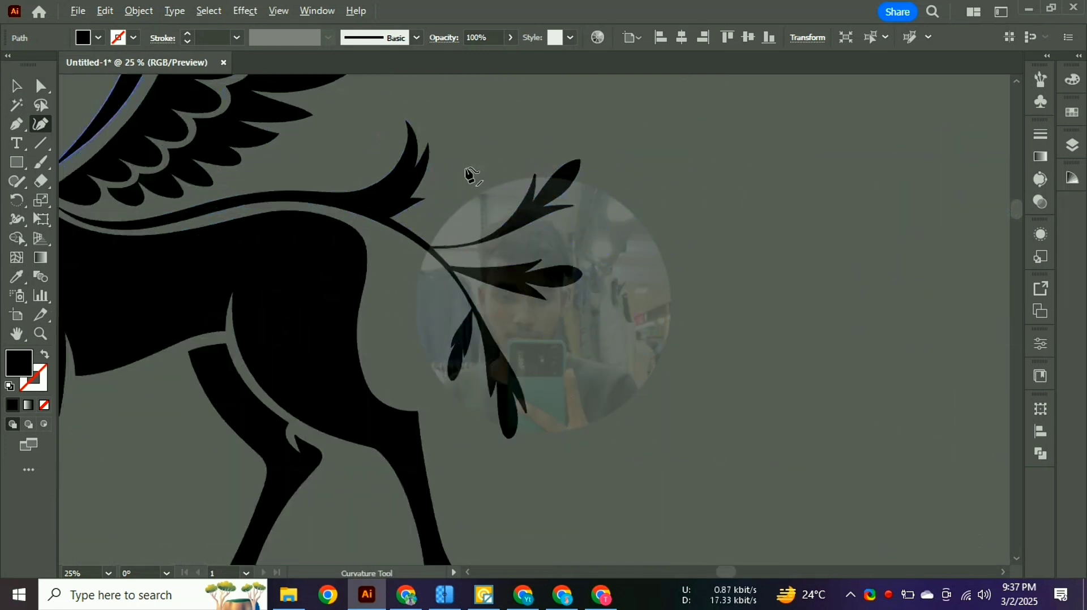
scroll(384, 156, "up", 3)
scroll(383, 155, "down", 3)
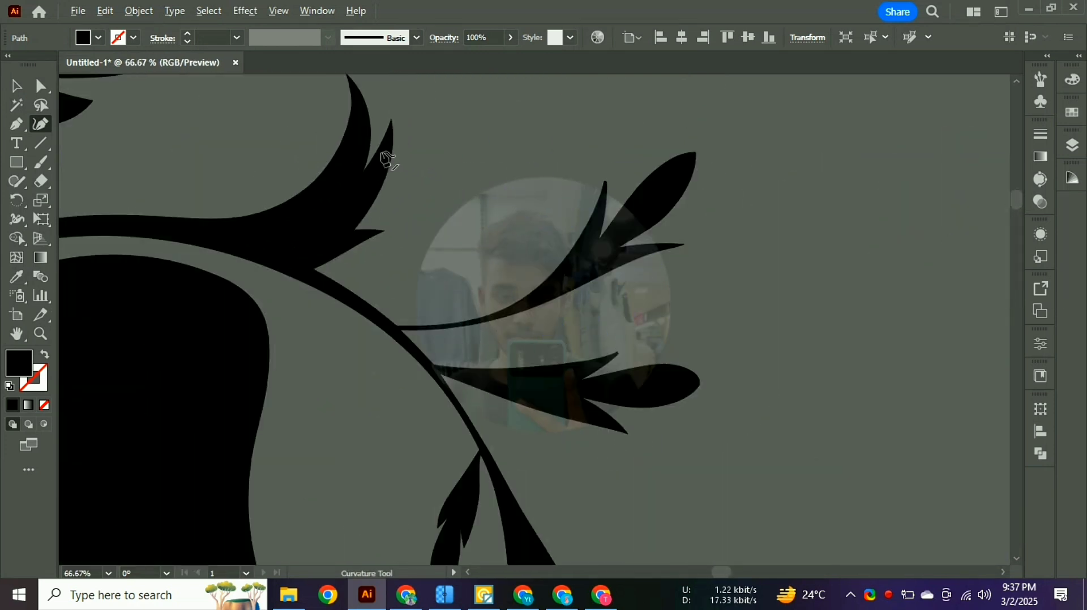
left_click(609, 208)
scroll(608, 200, "up", 3)
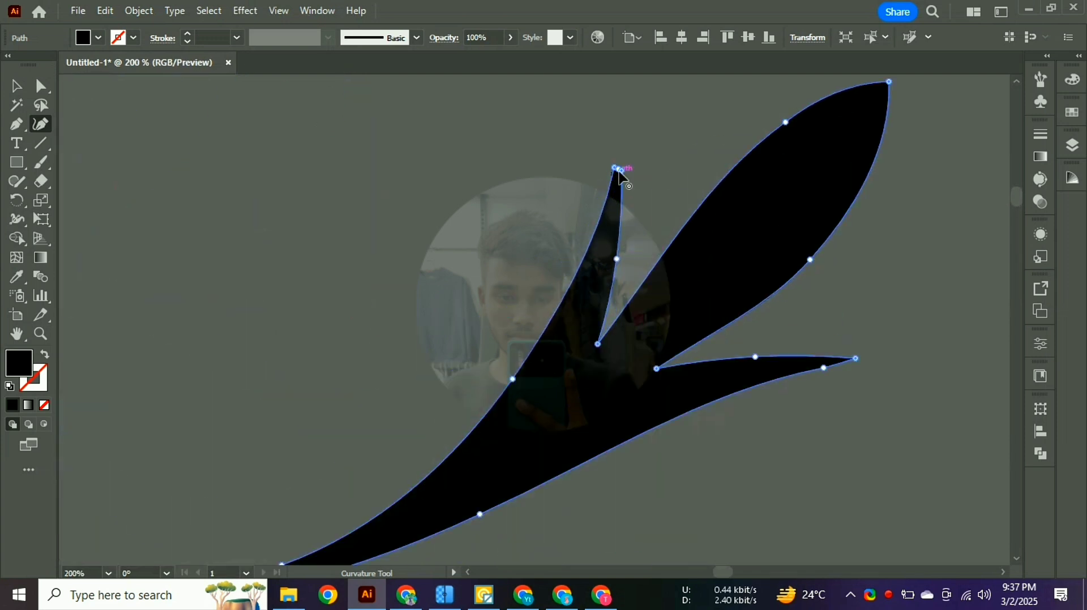
double_click(621, 170)
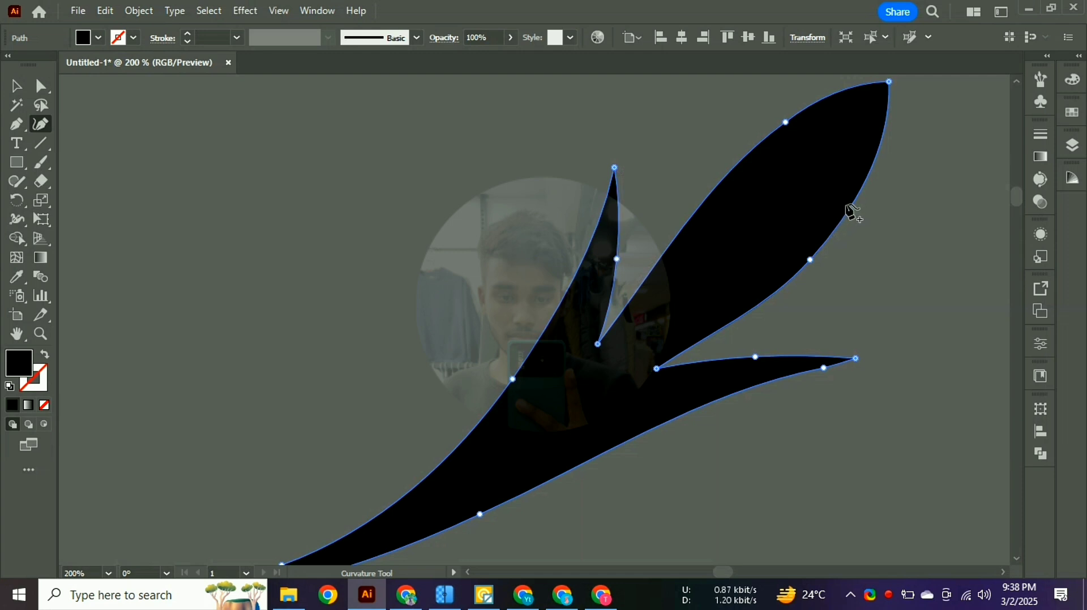
scroll(637, 232, "down", 5)
scroll(640, 236, "down", 3)
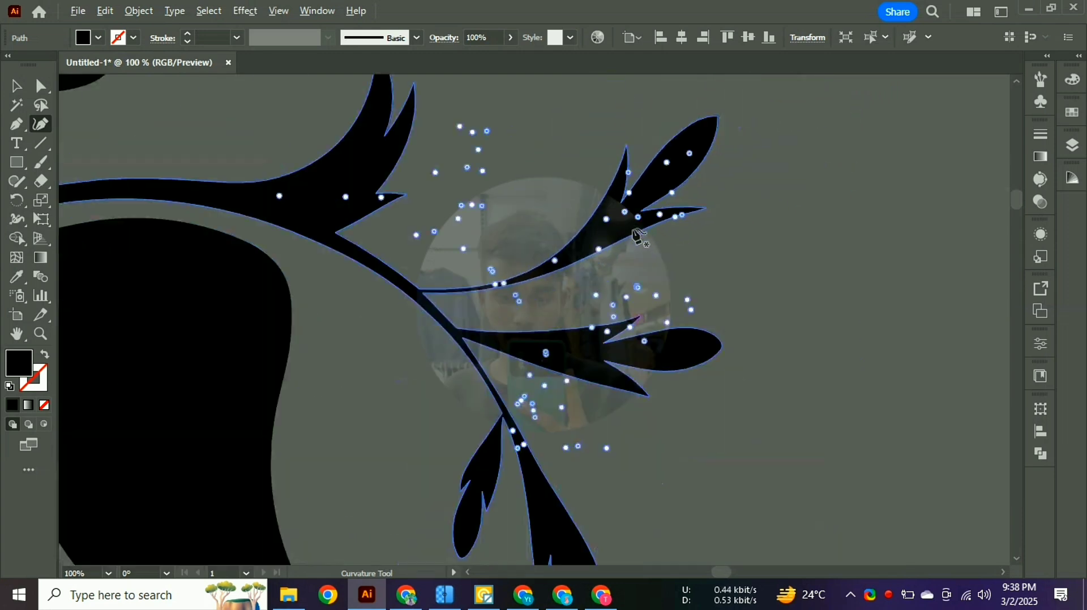
- Examine the tail's lower branches for surplus anchor points, deselect the tail and look over the whole winged deer
scroll(626, 238, "down", 5)
scroll(493, 303, "up", 3)
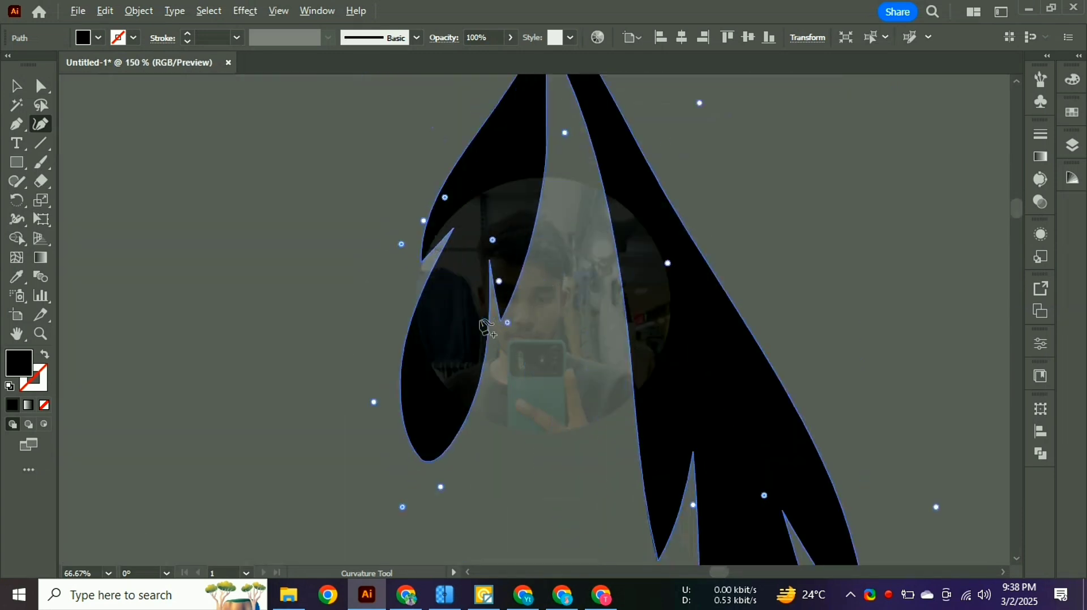
scroll(474, 309, "down", 1)
scroll(475, 309, "down", 2)
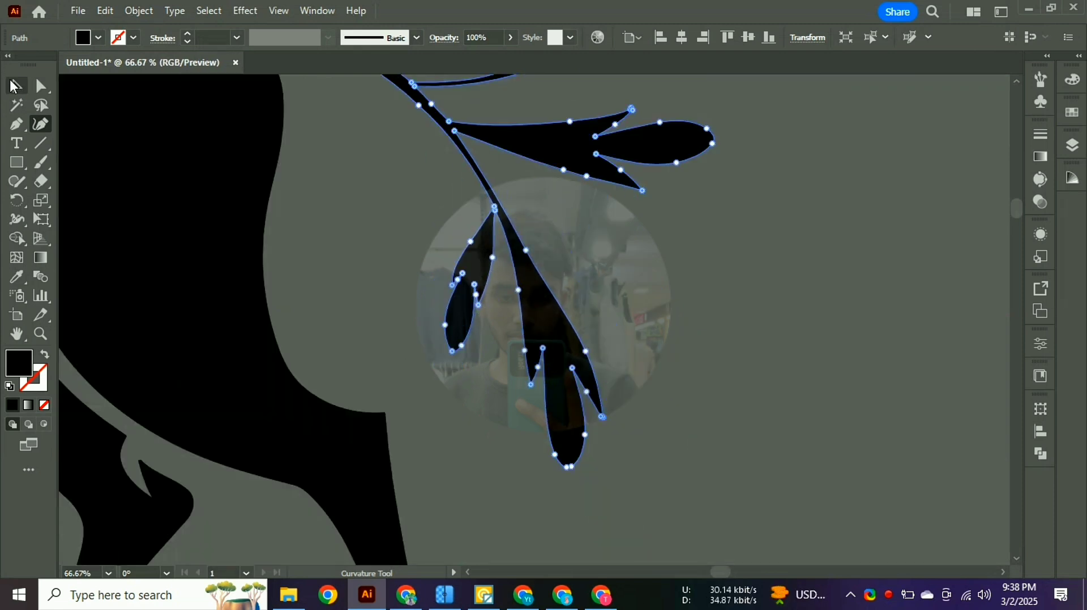
left_click(14, 85)
left_click(396, 153)
scroll(520, 194, "down", 3)
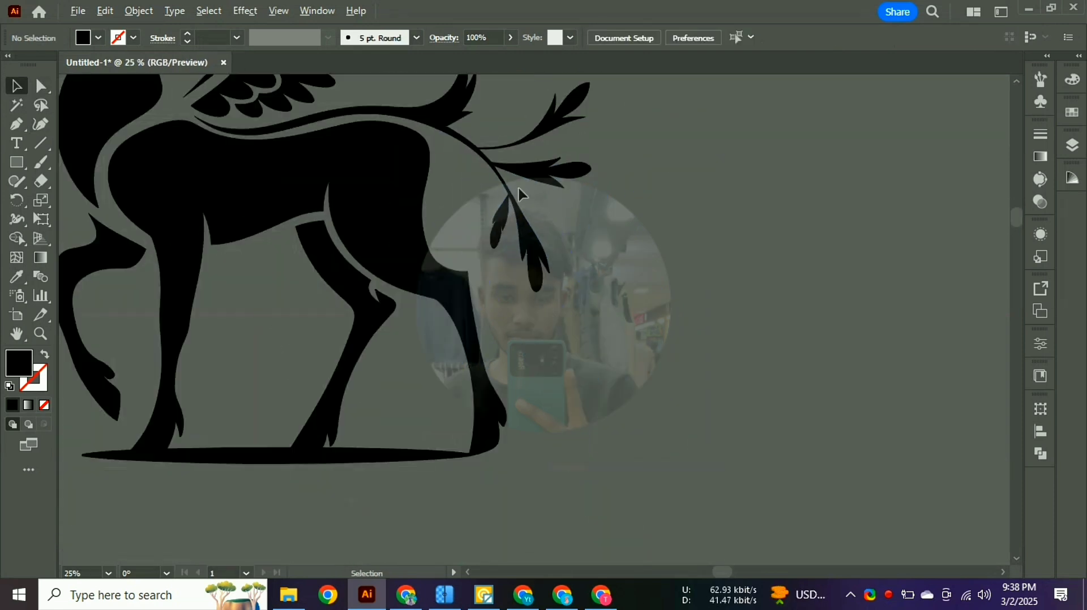
scroll(519, 194, "down", 2)
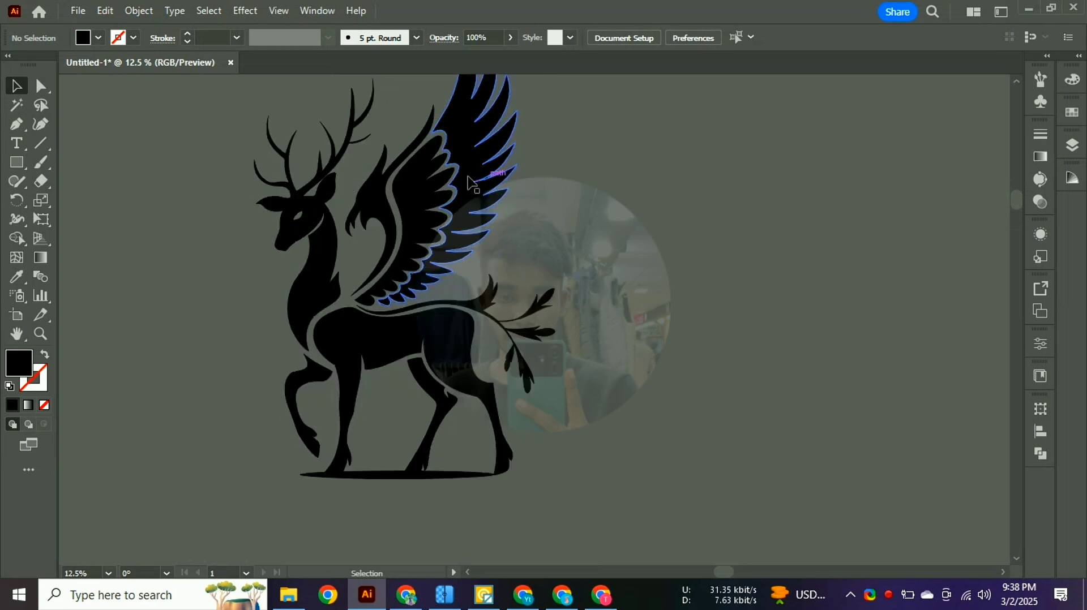
scroll(276, 167, "up", 2)
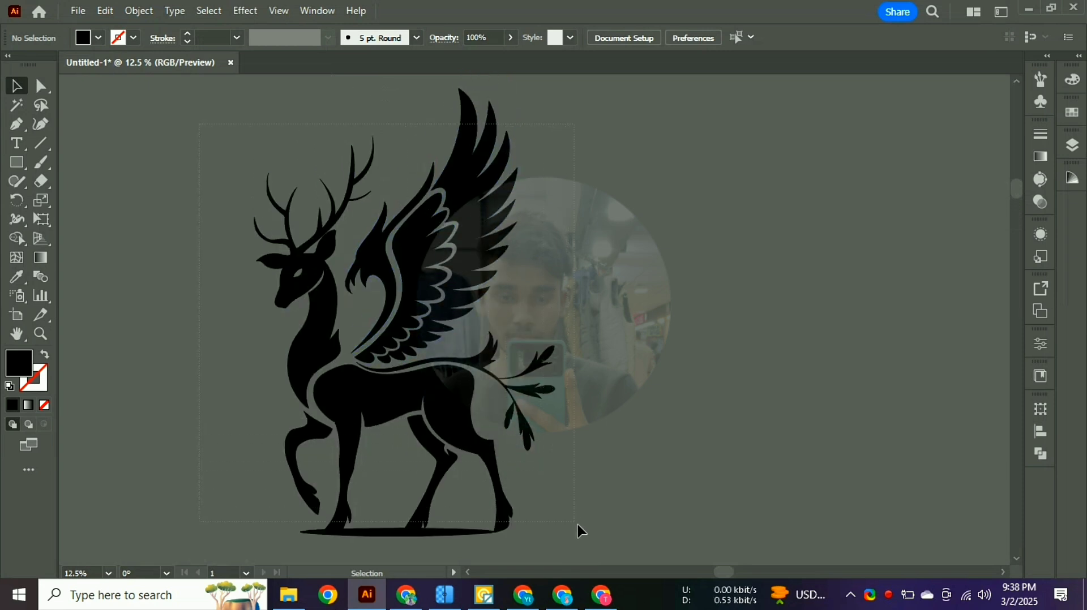
- Select all shapes of the winged deer and group them
key("ctrl+a")
right_click(413, 192)
left_click(455, 397)
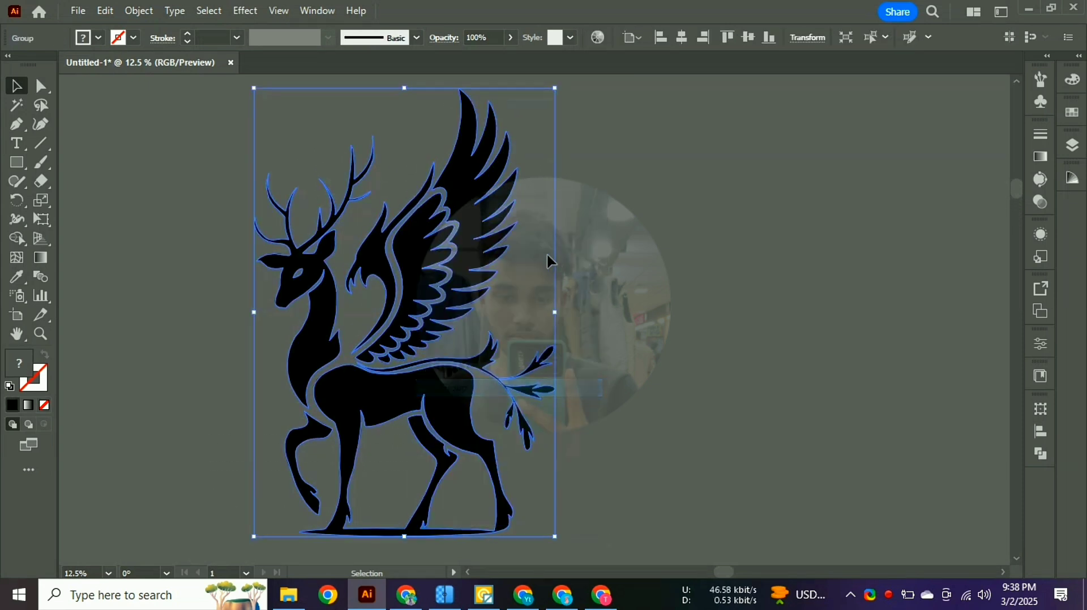
- Center the grouped deer horizontally and vertically on the artboard and leave it deselected
scroll(576, 238, "down", 4)
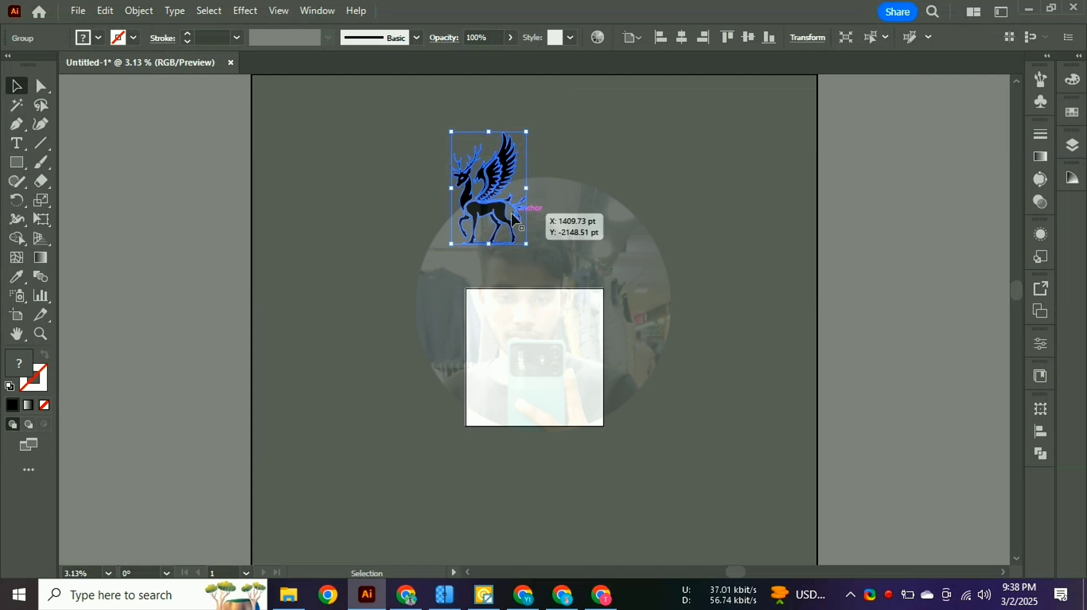
left_click(681, 38)
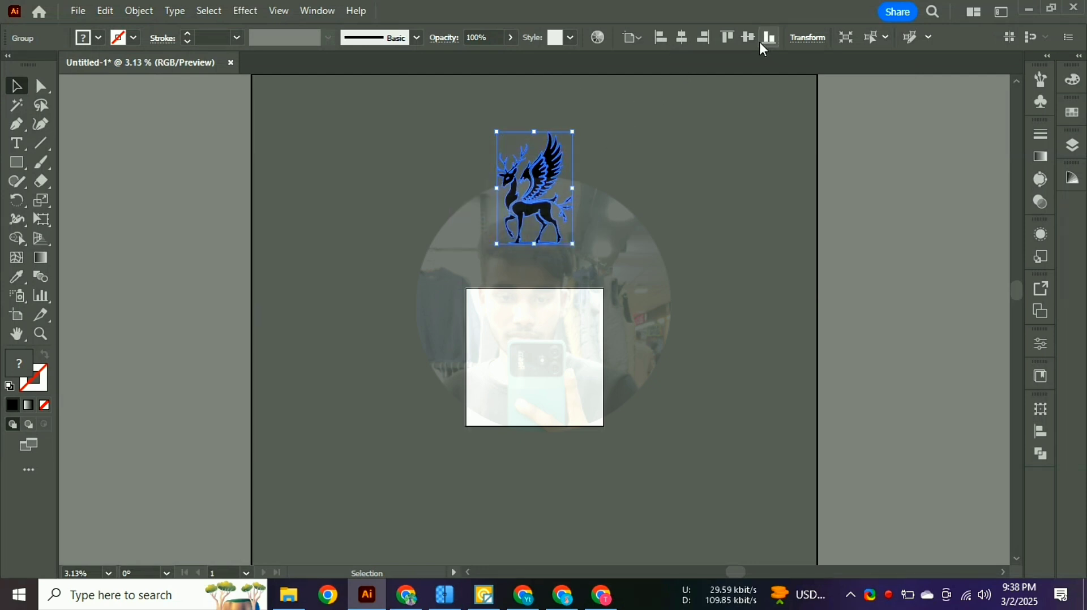
left_click(748, 37)
key("ctrl+equal")
left_click(693, 293)
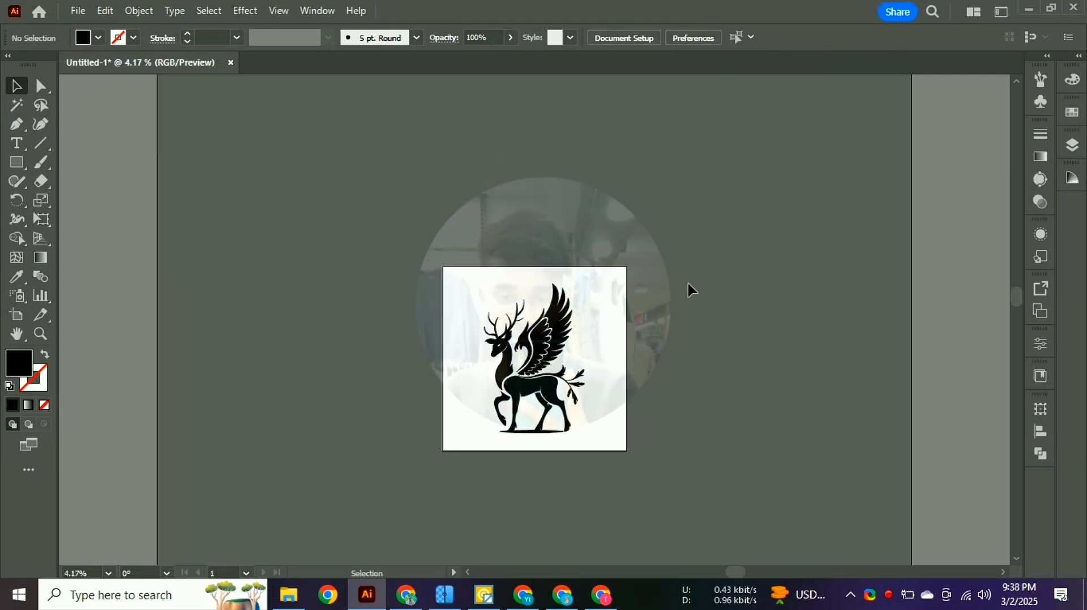
scroll(550, 345, "up", 4)
scroll(549, 346, "down", 2)
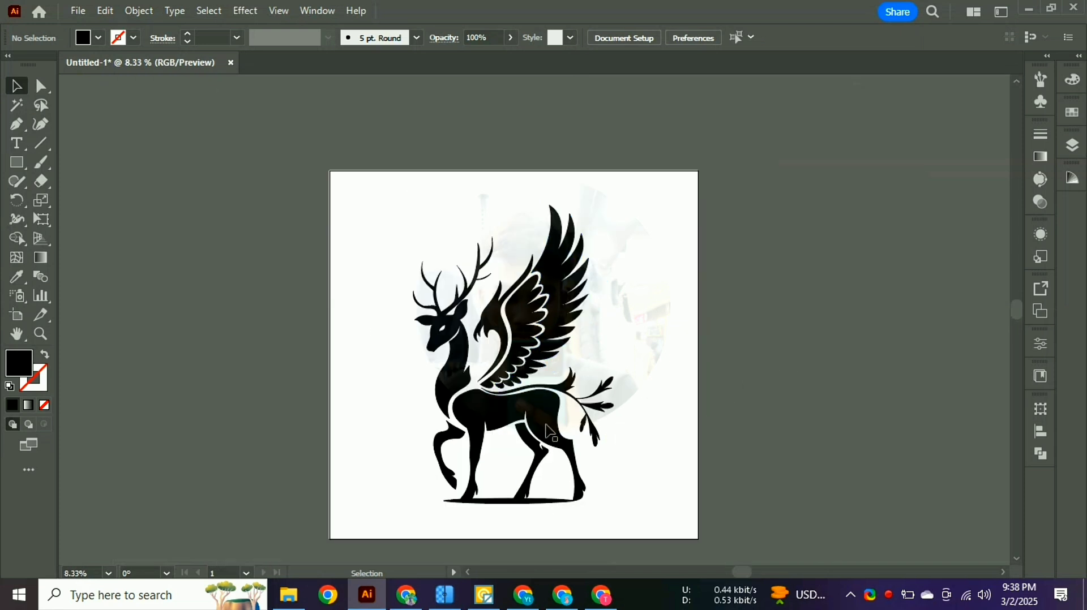
left_click(558, 430)
left_click(751, 250)
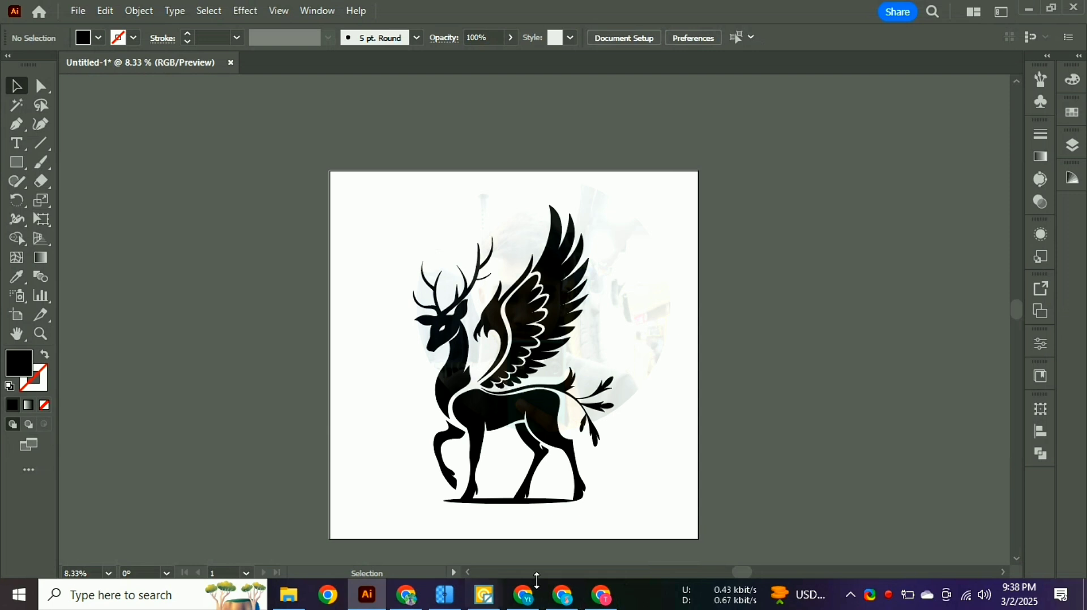
- Switch to ChatGPT and copy the earlier request for an Adobe Stock title with 48 SEO tags in one comma-separated line
left_click(889, 595)
left_click(875, 565)
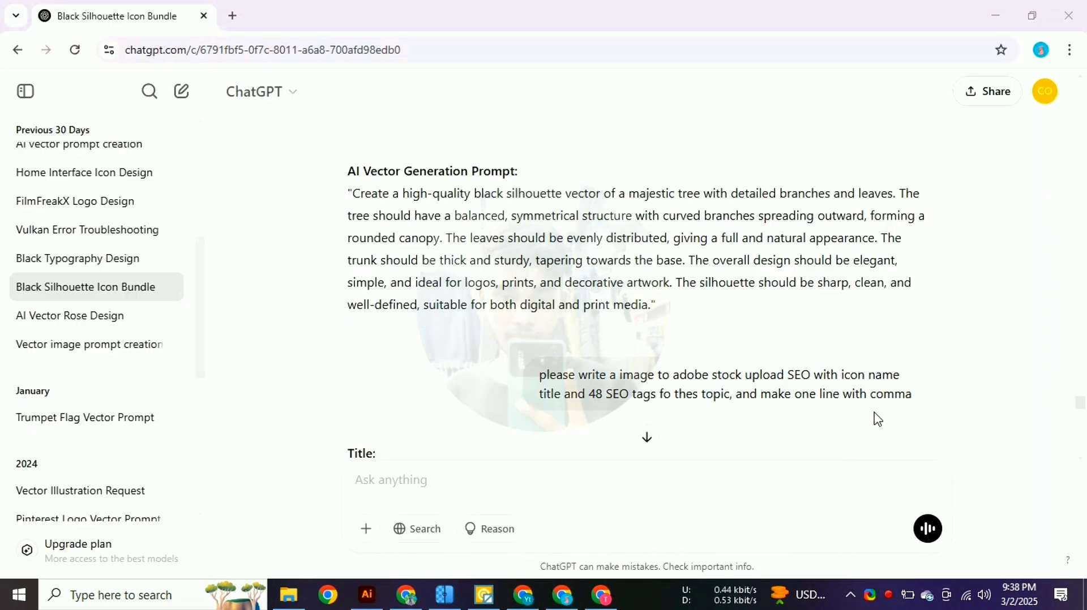
mouse_move(925, 405)
left_mouse_down()
mouse_move(543, 378)
mouse_move(909, 394)
left_mouse_up()
left_click(542, 380)
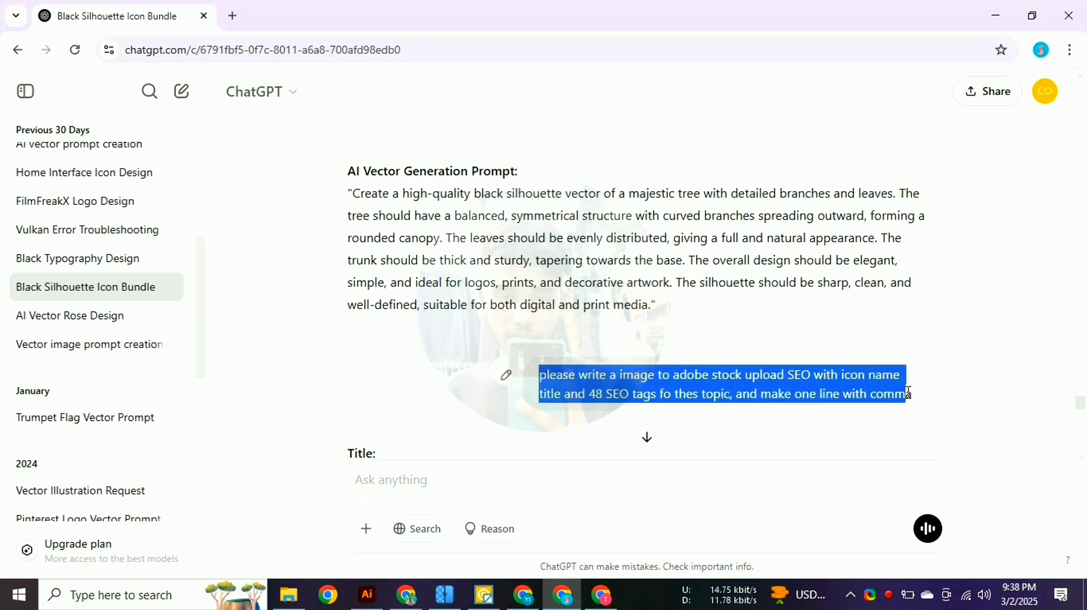
right_click(882, 392)
left_click(781, 410)
- Switch to Qwen Chat and send the copied Adobe Stock SEO request in the Mythical Deer Phoenix Silhouette chat
left_click(524, 596)
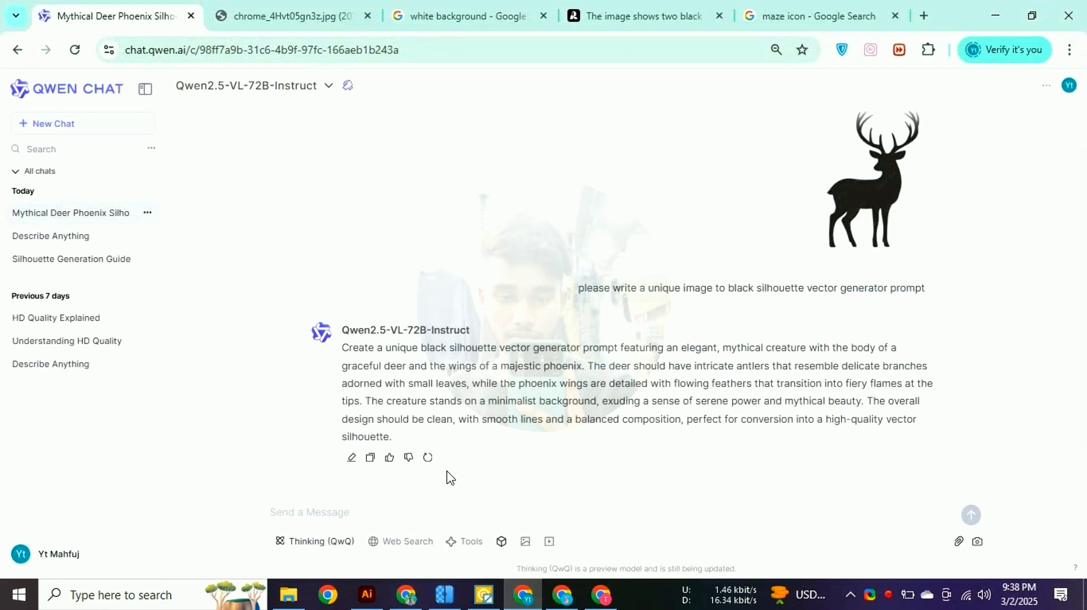
right_click(359, 519)
left_click(402, 340)
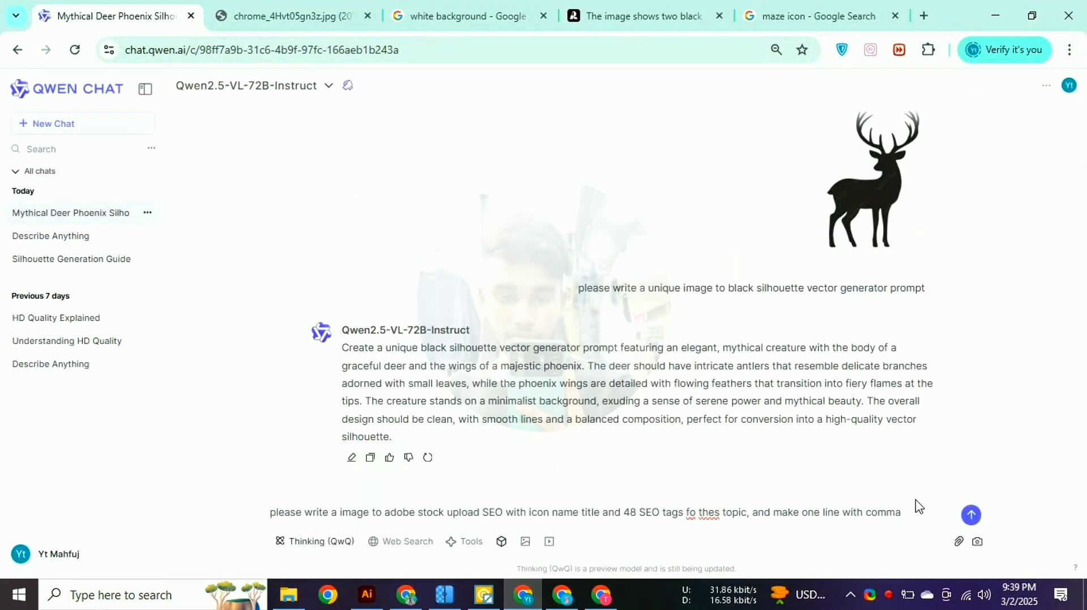
left_click(972, 516)
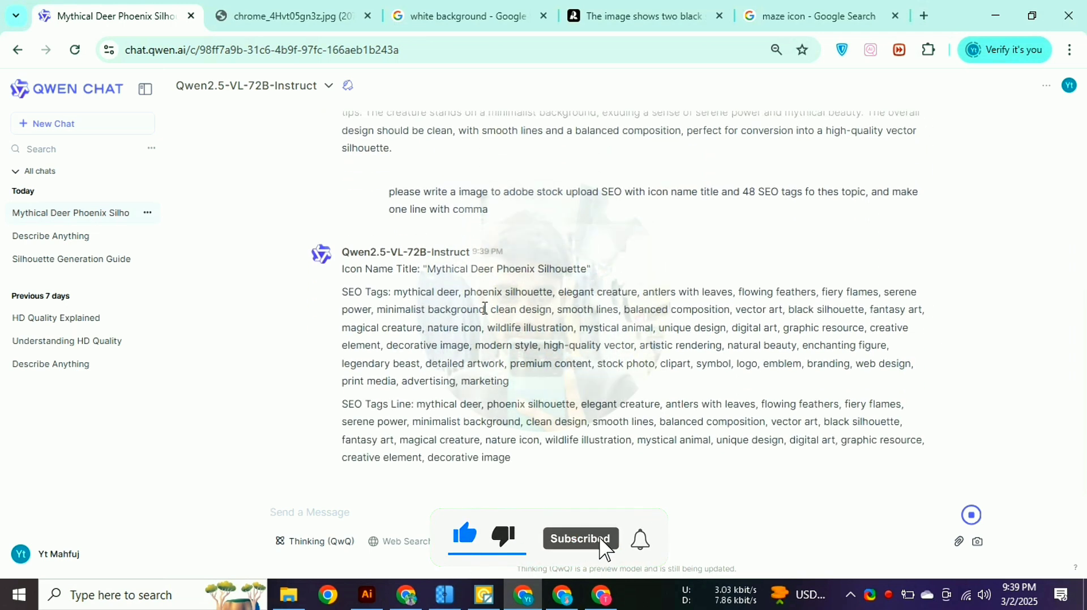
- Copy the icon title "Mythical Deer Phoenix Silhouette" without its quotation marks from Qwen's answer
left_click_drag(433, 258, 503, 233)
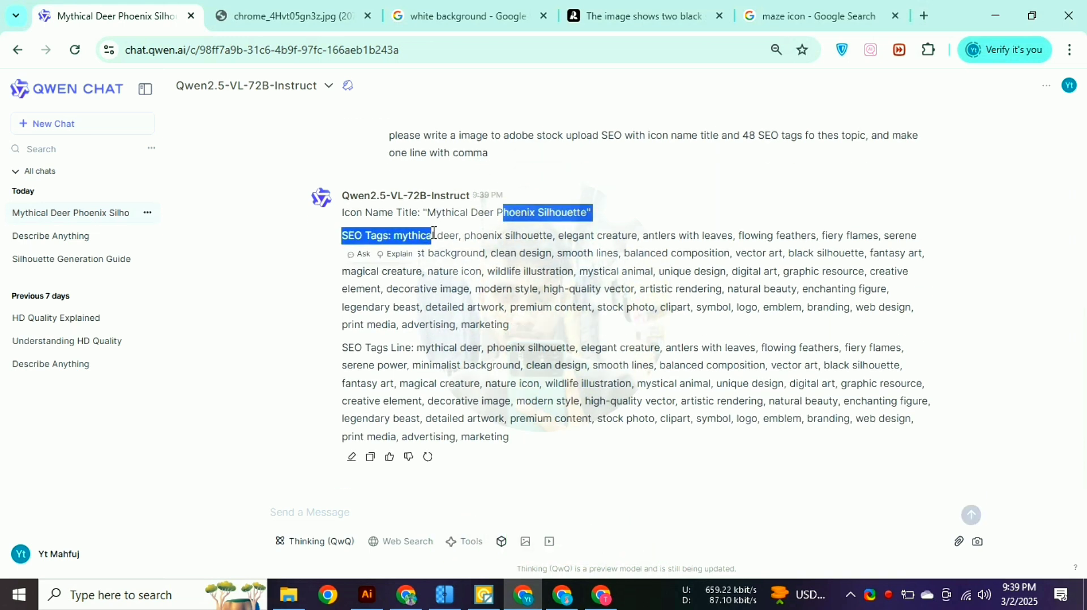
left_click_drag(432, 213, 576, 213)
right_click(577, 213)
left_click(600, 236)
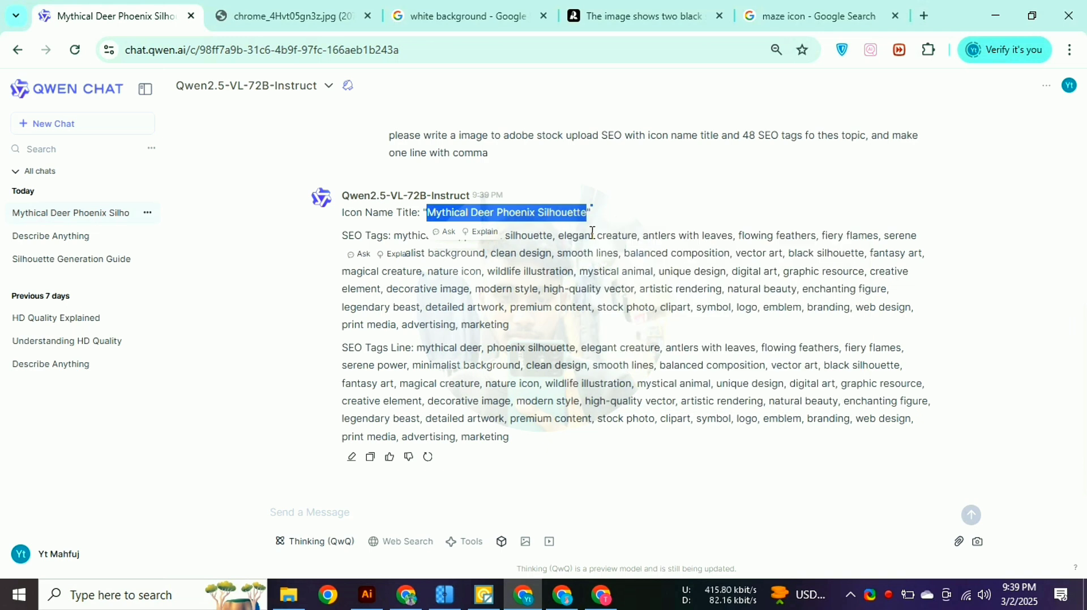
- Search Google in a new tab for "Mythical Deer Phoenix Silhouette", browse the results and return to the blank tab
left_click(924, 16)
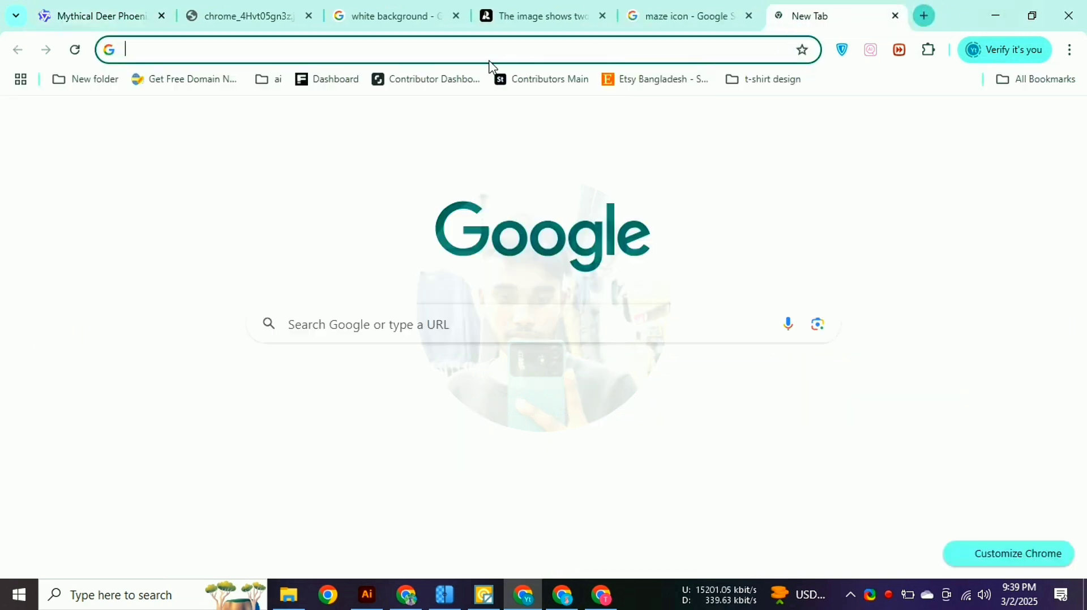
right_click(486, 52)
left_click(533, 187)
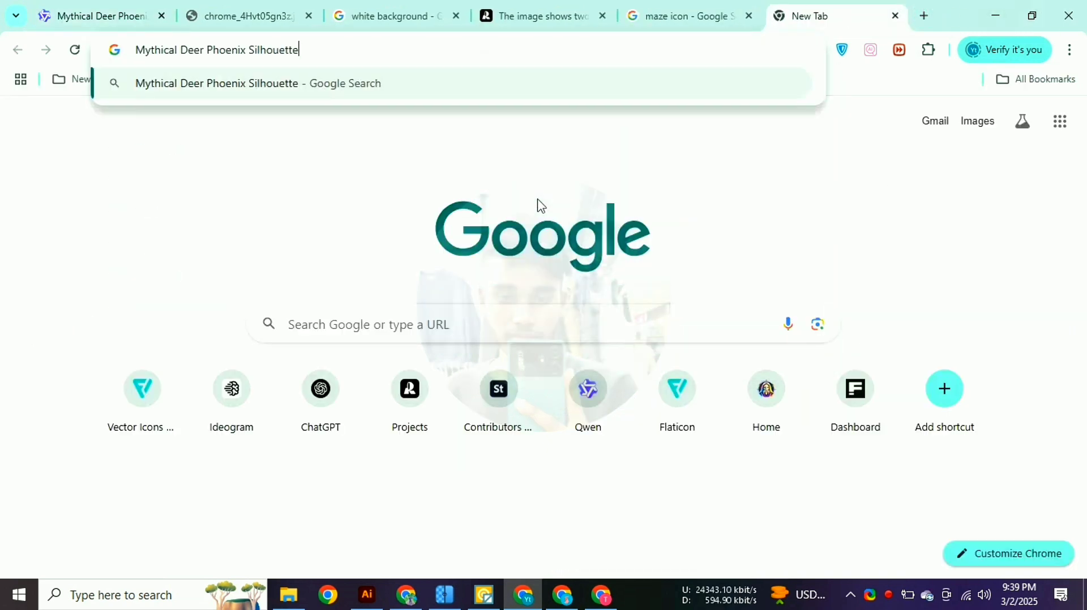
key("Return")
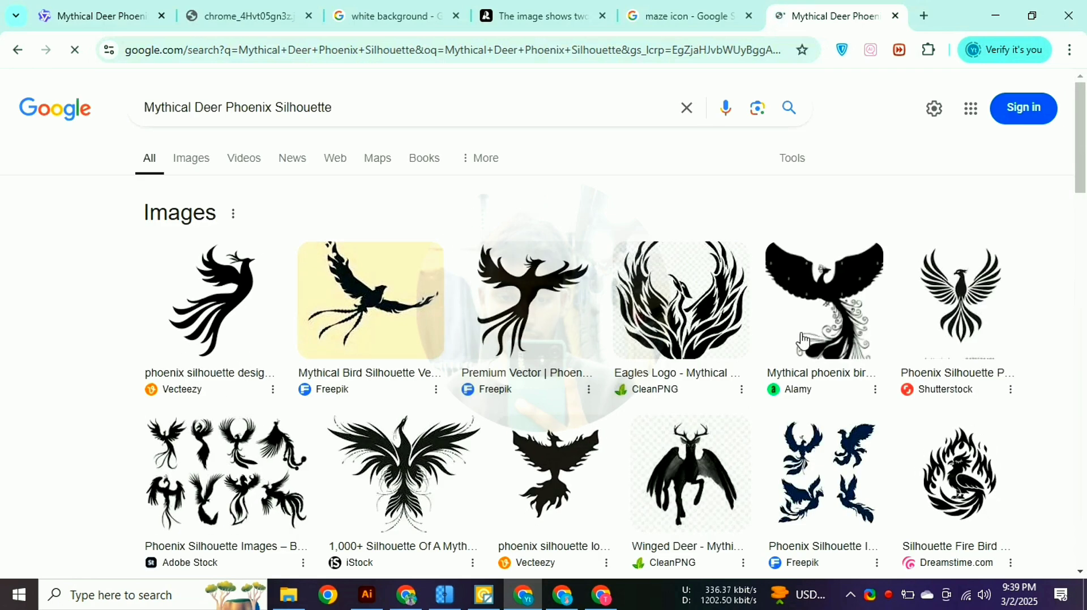
scroll(758, 354, "down", 3)
scroll(758, 353, "down", 8)
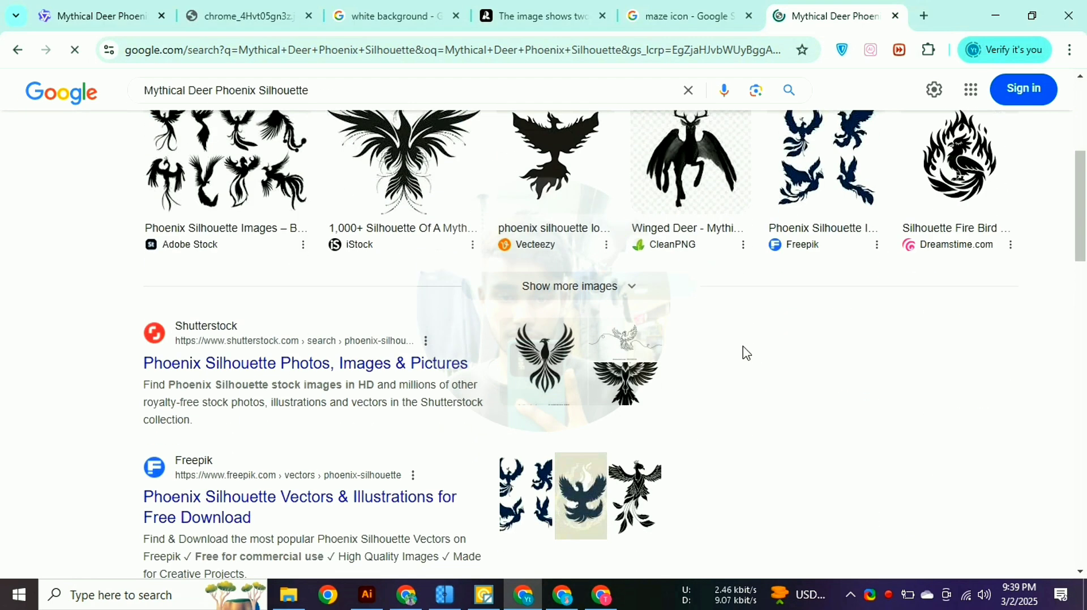
scroll(733, 350, "up", 10)
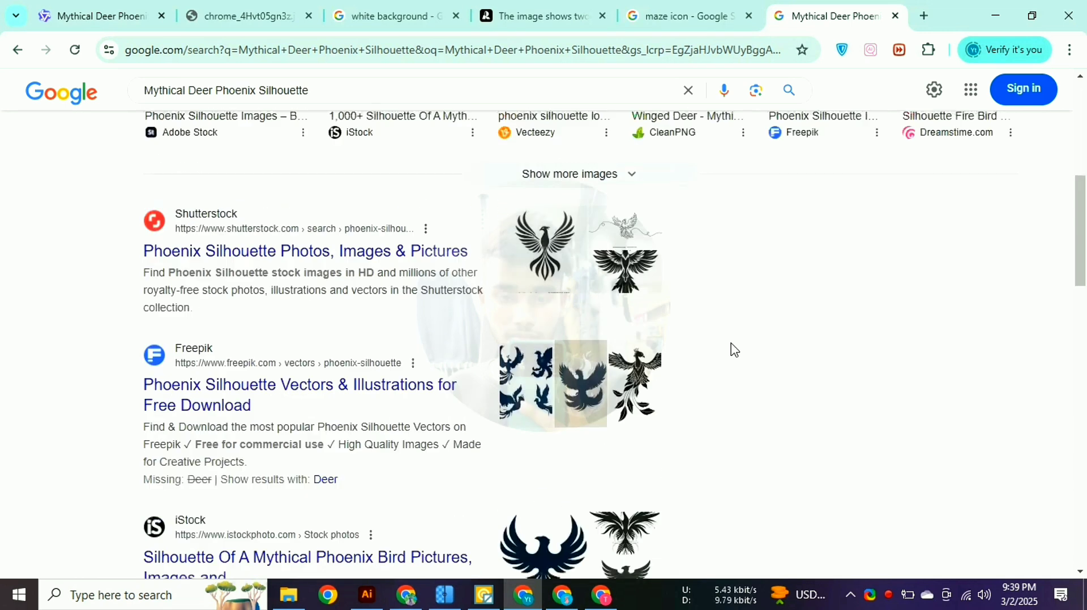
left_click(16, 51)
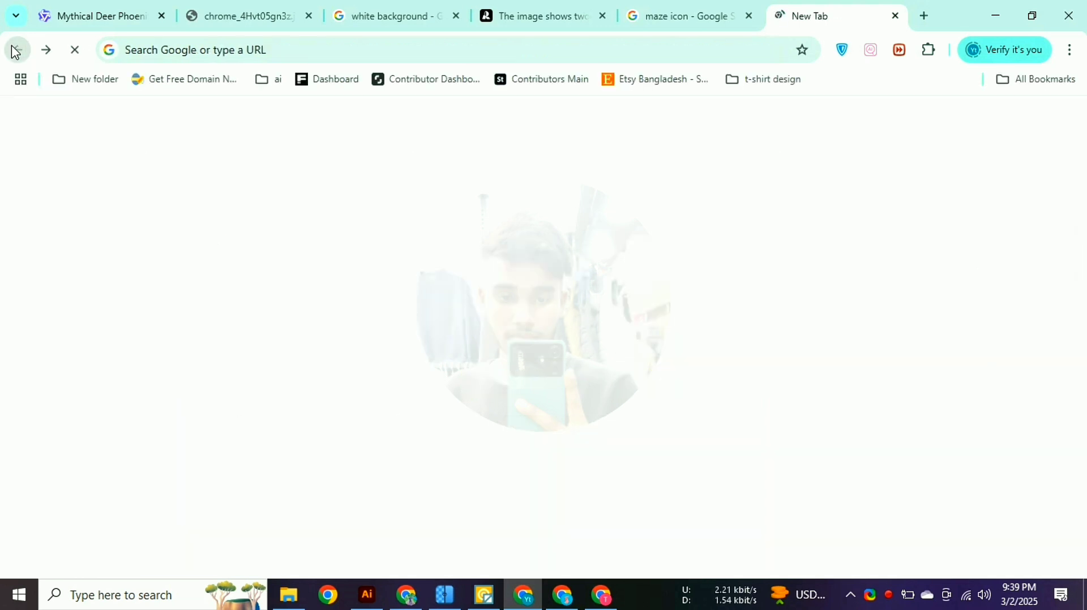
- Switch to the Adobe Stock deer page, copy the word "deers" from its title and close that page
left_click(406, 595)
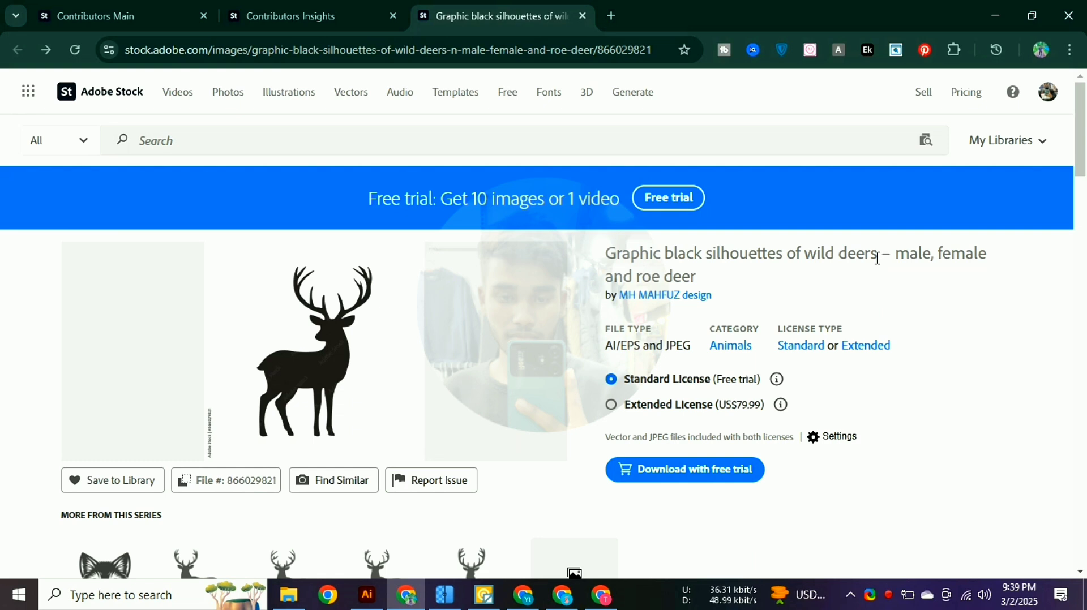
right_click(842, 256)
left_click(864, 279)
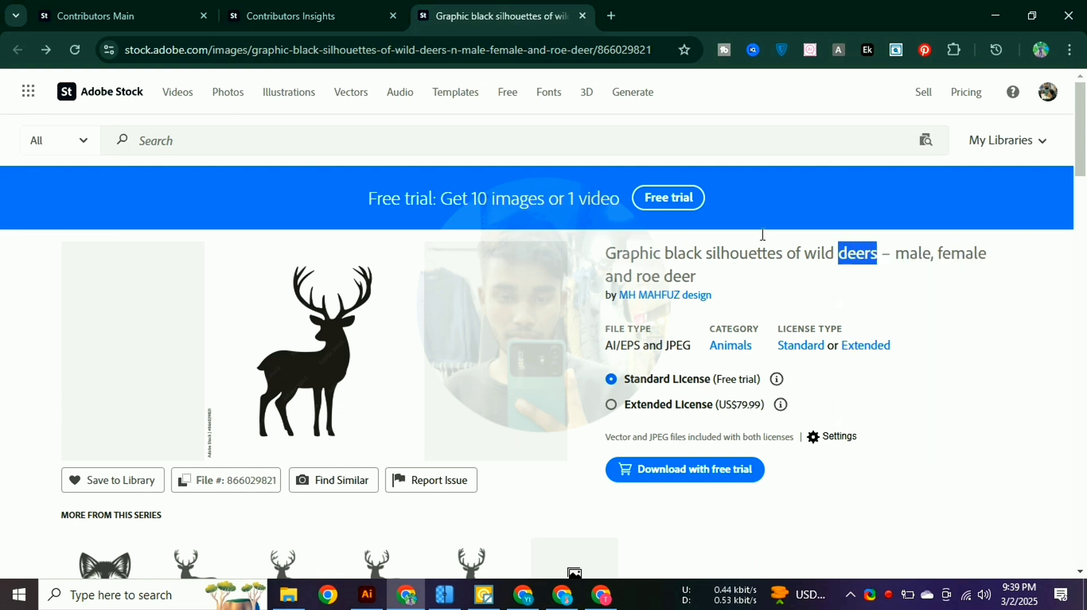
left_click(582, 16)
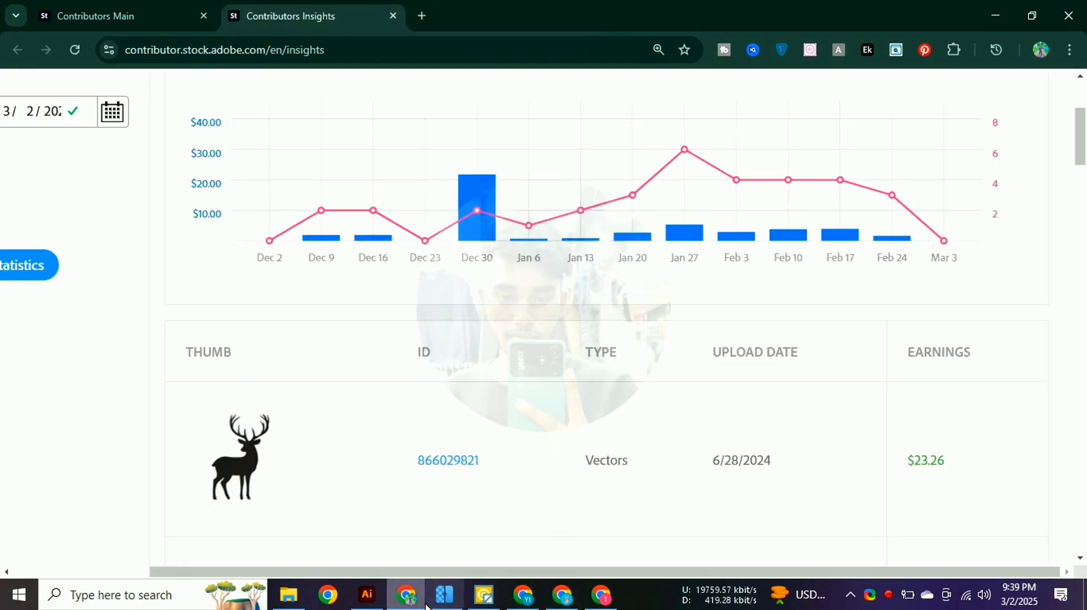
- Switch to Illustrator and save the document in Illustrator EPS format under the file name deers
left_click(373, 603)
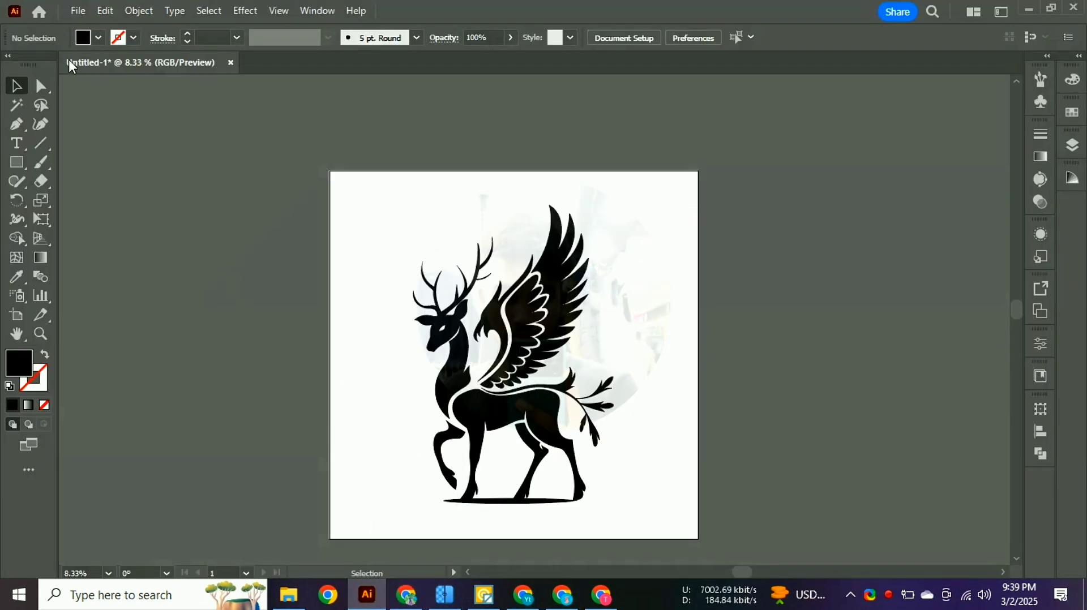
left_click(78, 10)
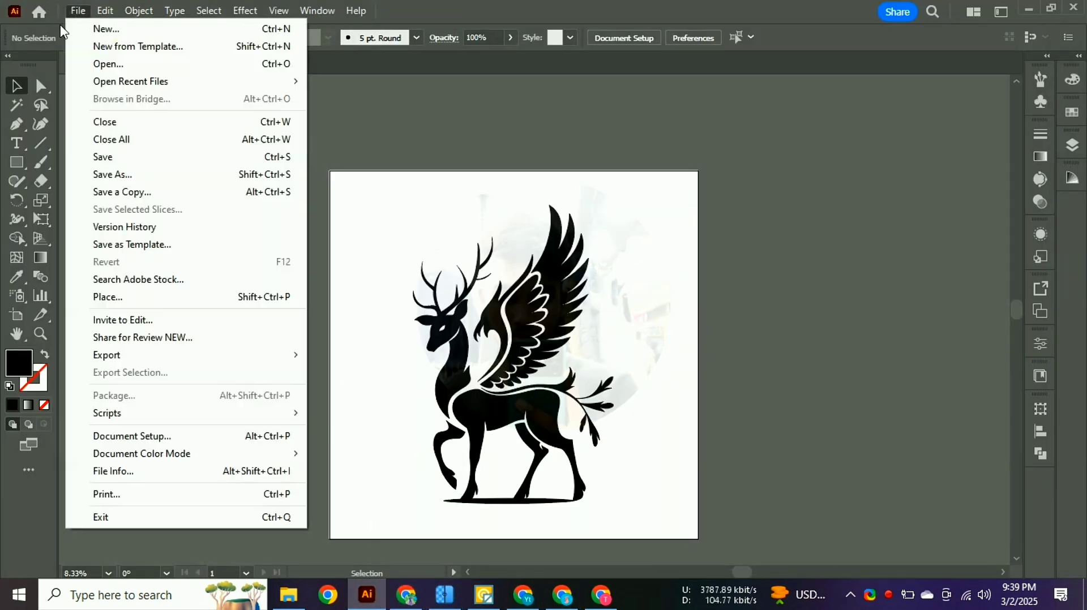
left_click(138, 174)
left_click(94, 170)
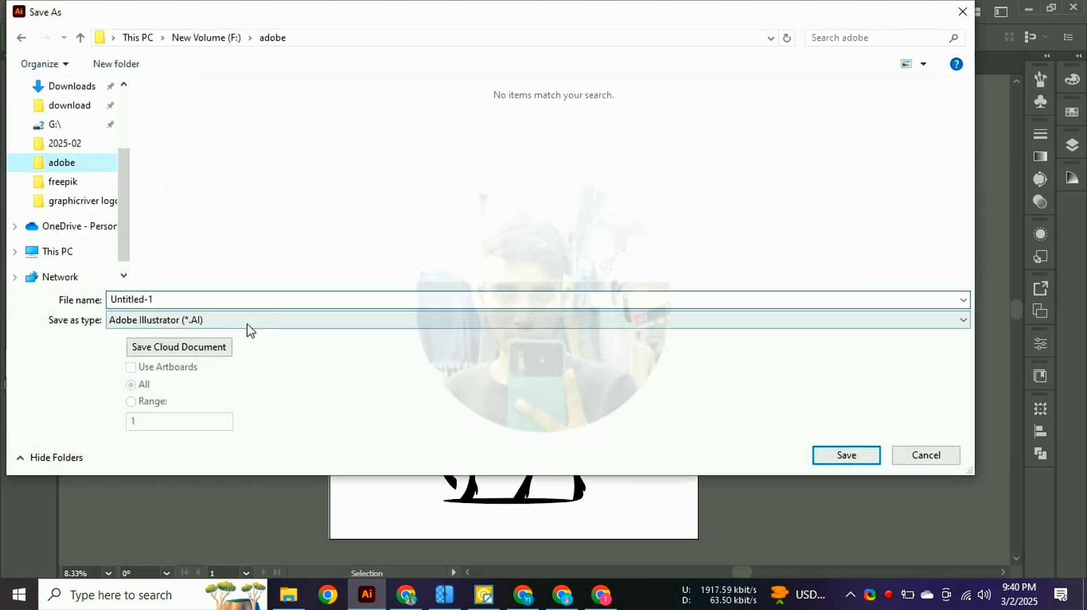
left_click(240, 323)
left_click(211, 362)
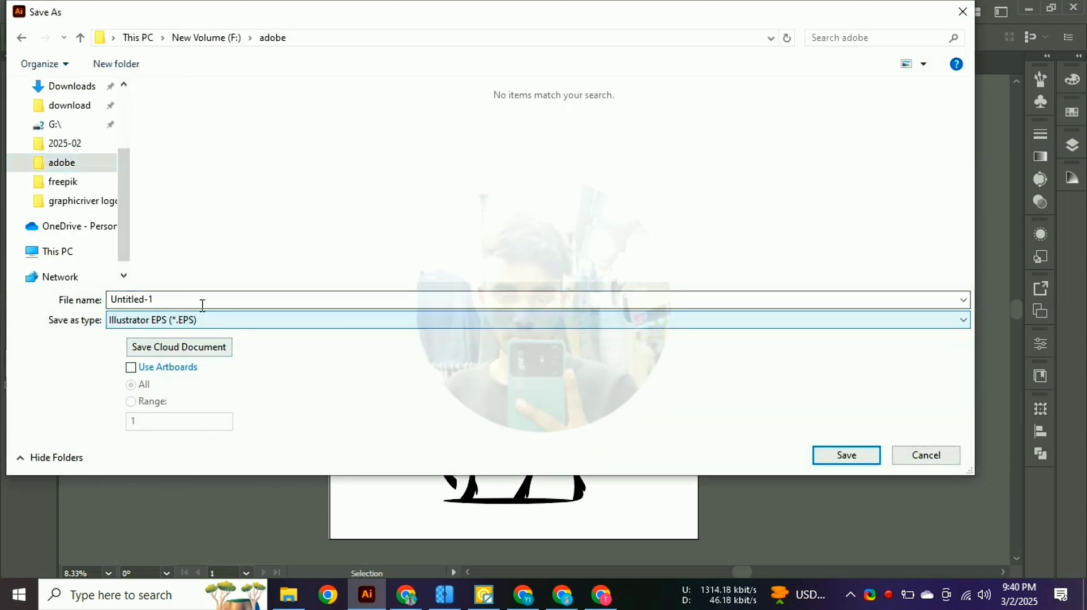
left_click(201, 308)
right_click(200, 307)
left_click(227, 375)
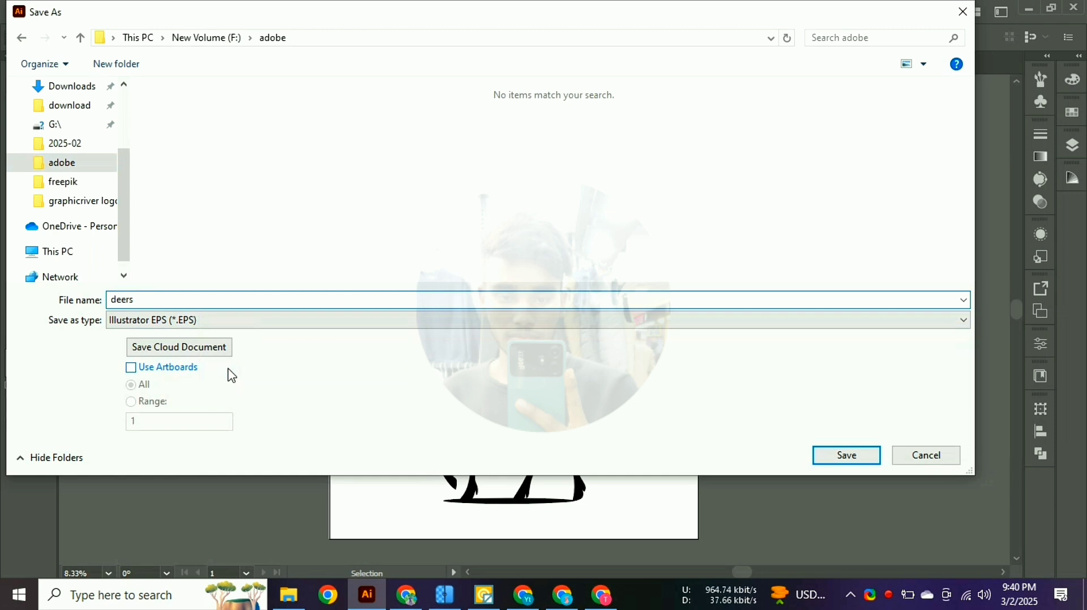
left_click(832, 457)
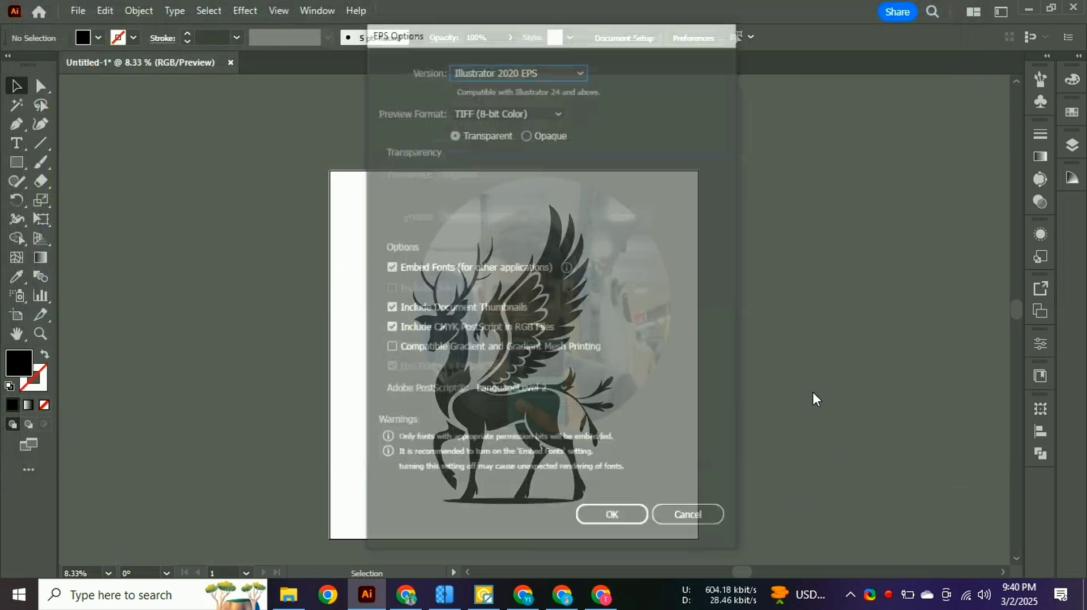
- Set the EPS version to Illustrator 10 EPS and save the deers file with these options
left_click(530, 70)
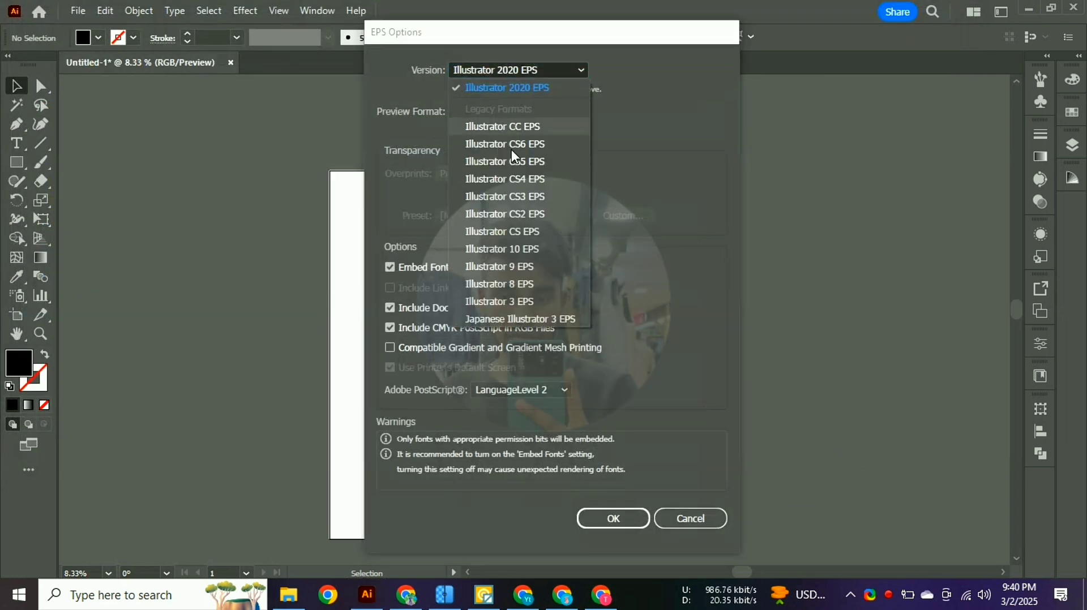
left_click(509, 249)
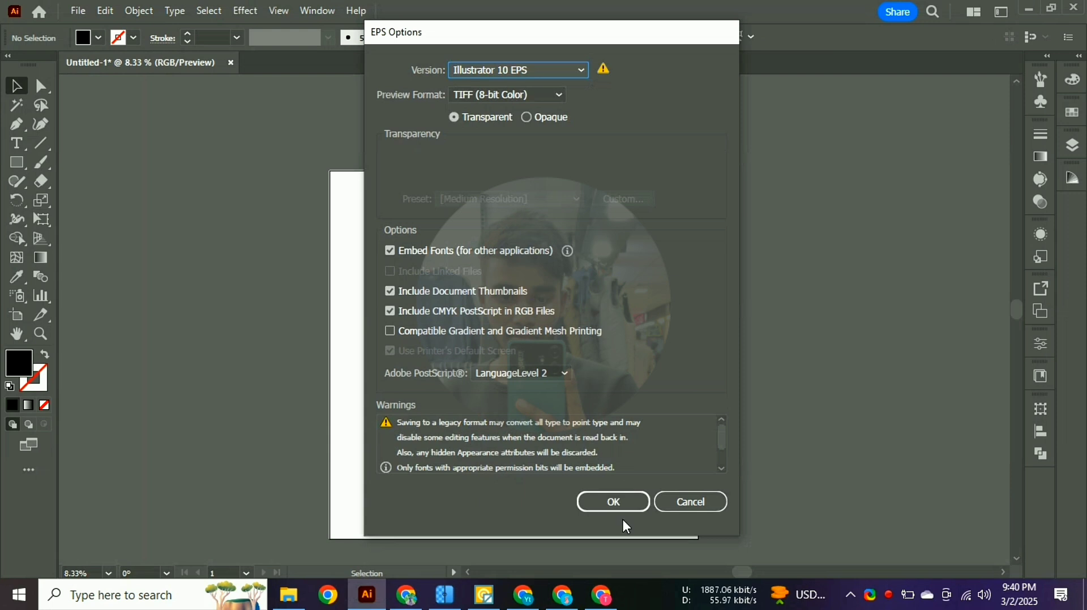
left_click(614, 503)
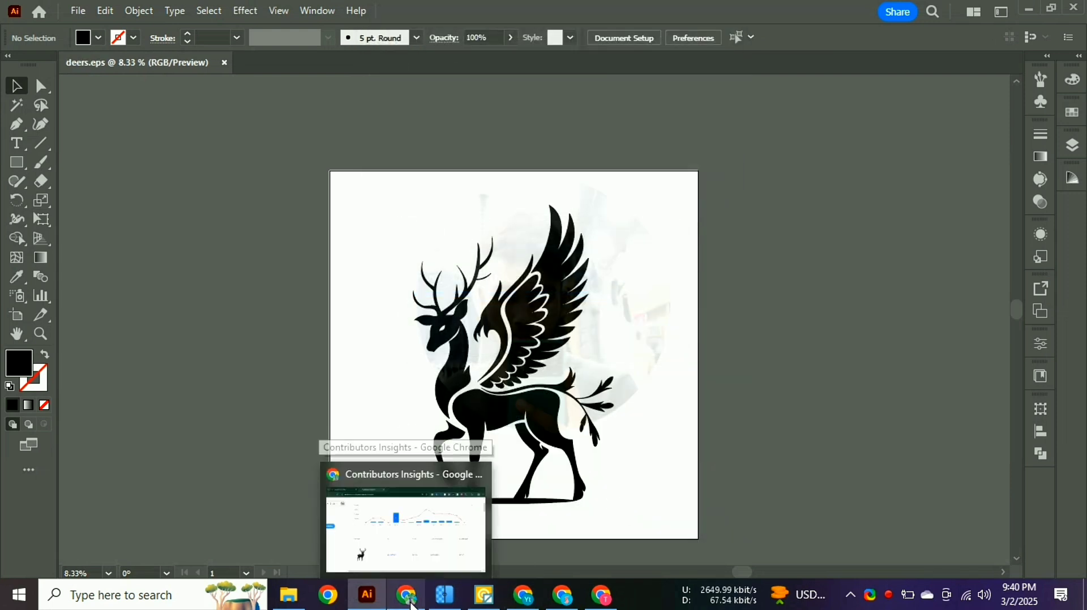
- Switch to the Adobe Stock contributor site, open the uploaded files page and dismiss the generative AI notice
left_click(359, 553)
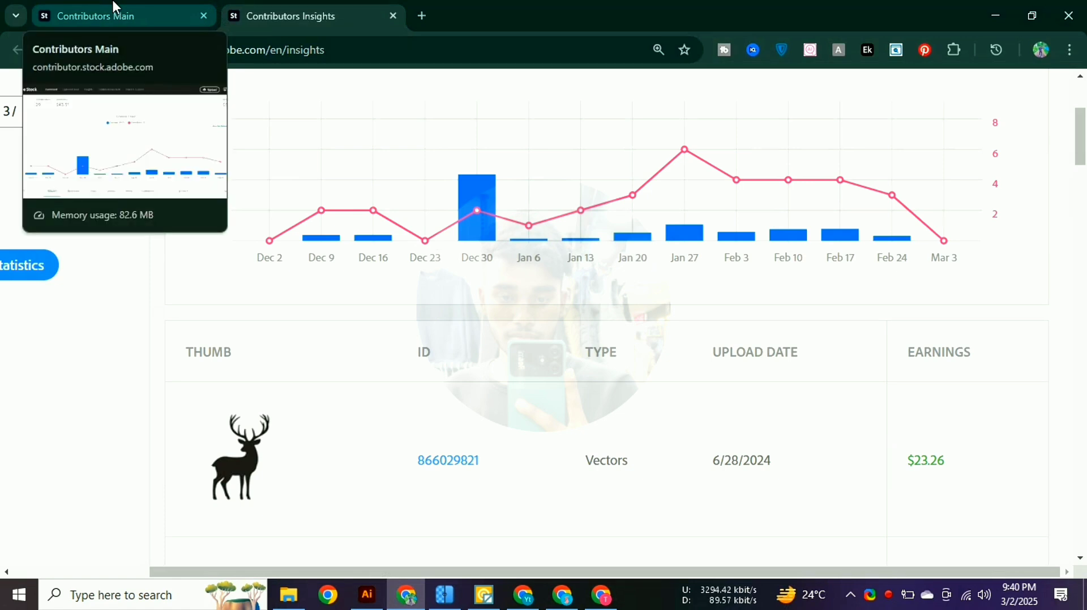
left_click(114, 6)
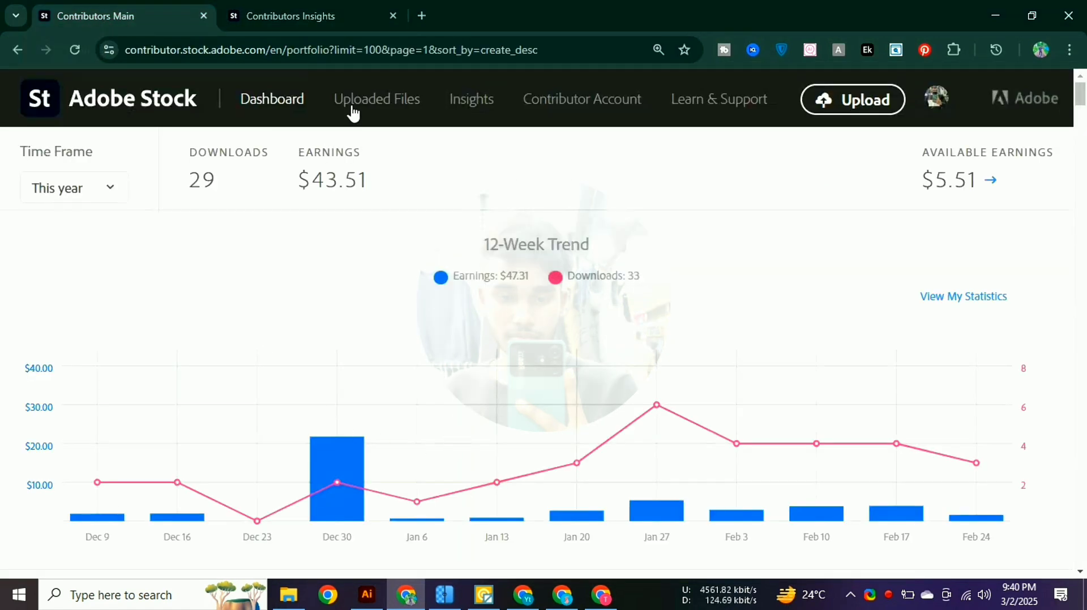
left_click(354, 111)
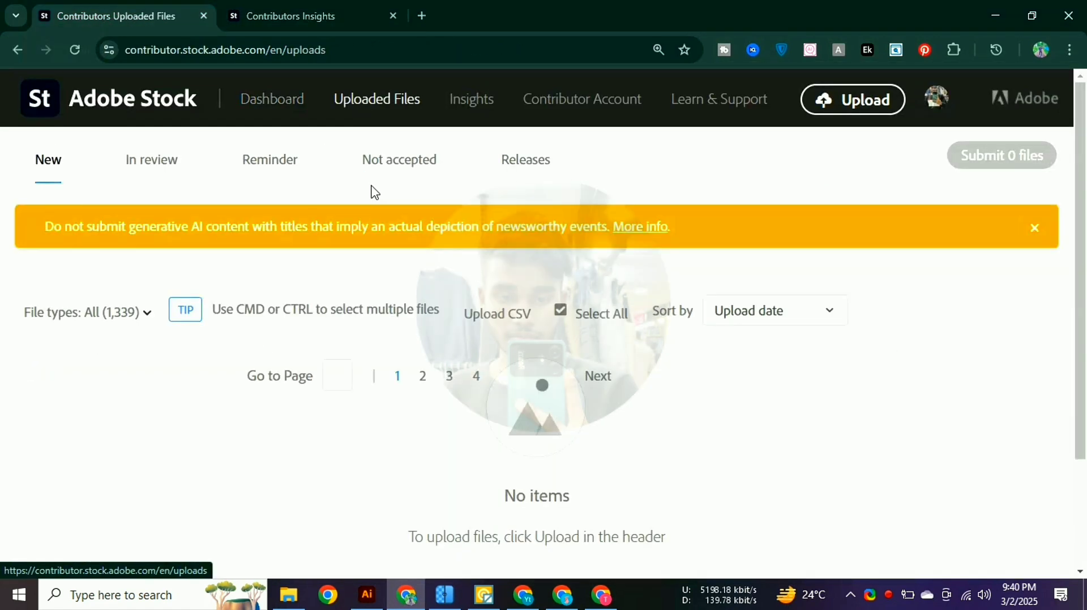
left_click(1034, 230)
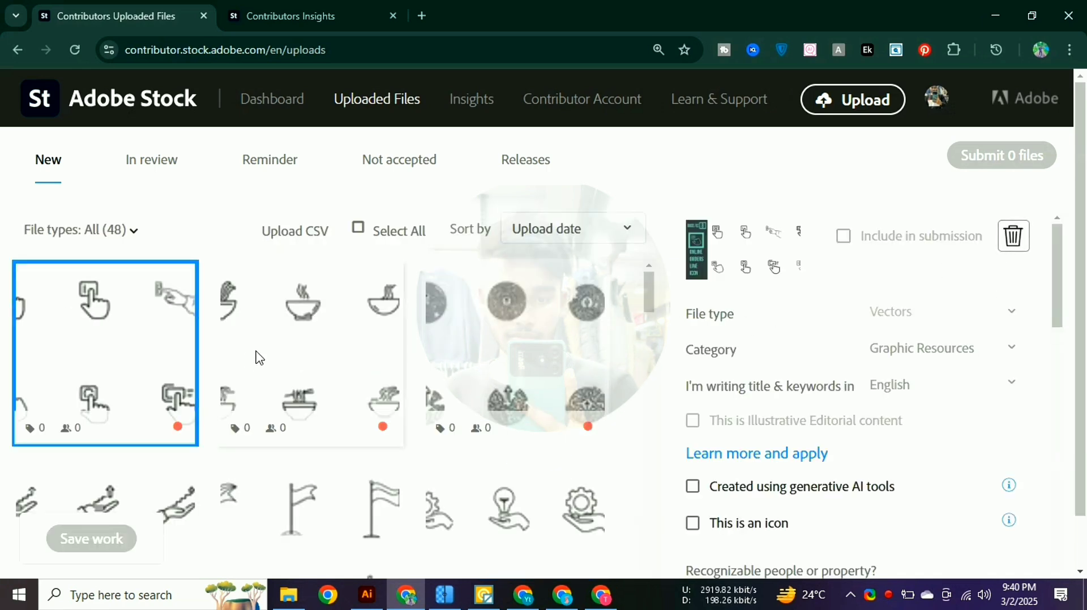
mouse_move(271, 342)
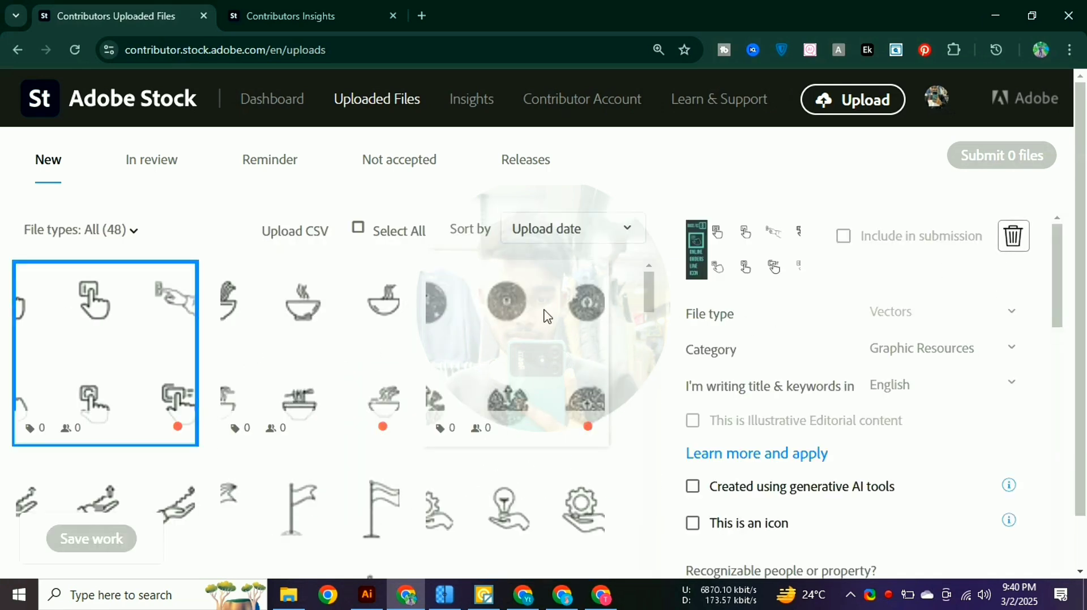
- Upload the deers EPS file from the adobe folder to Adobe Stock
left_click(863, 104)
left_click(455, 392)
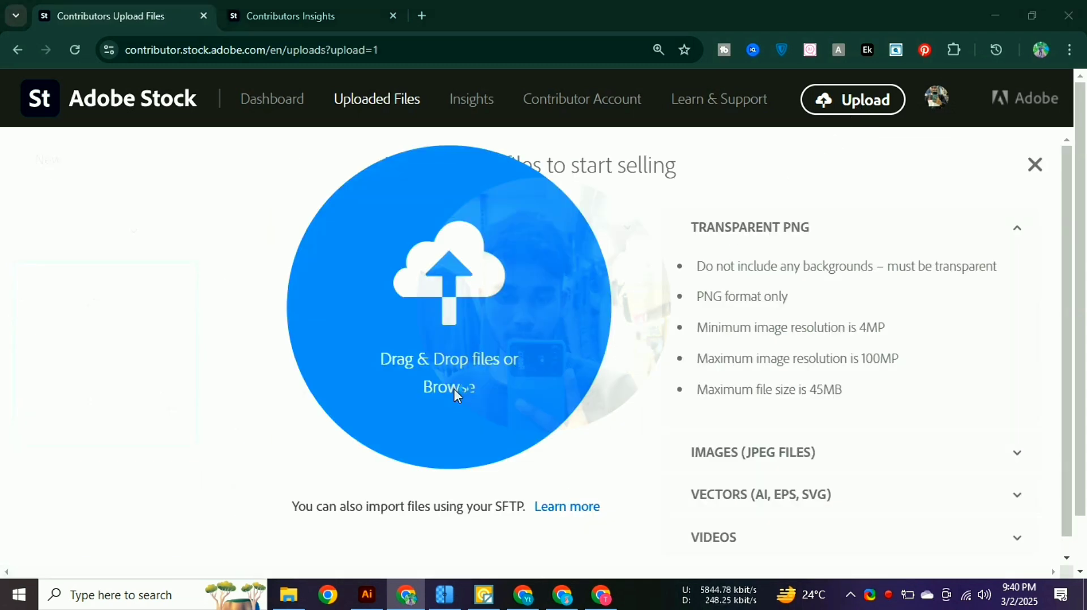
left_click(63, 126)
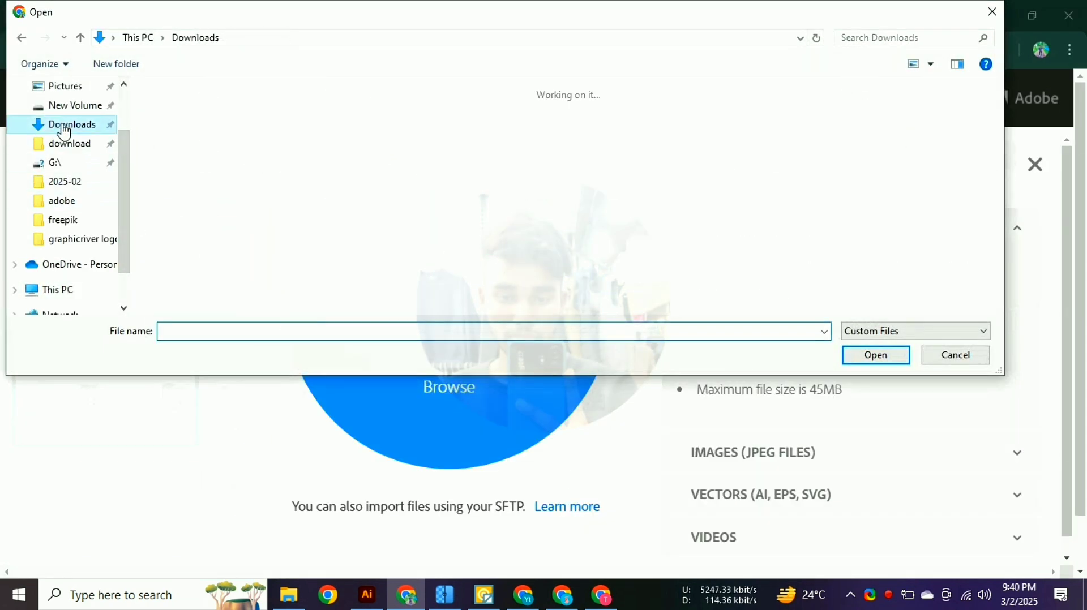
left_click(61, 201)
left_click(219, 158)
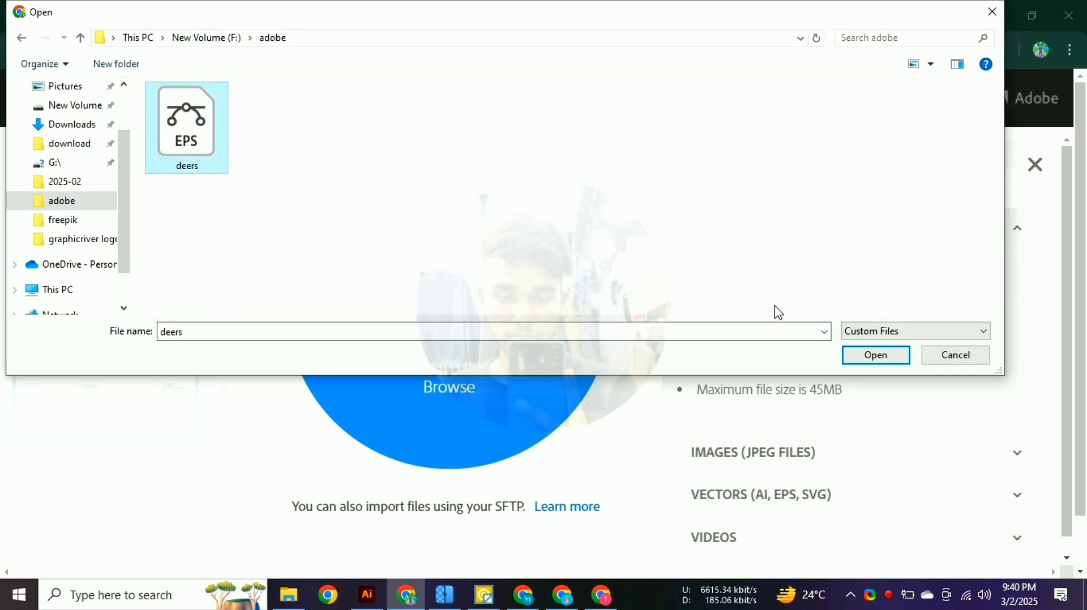
left_click(873, 355)
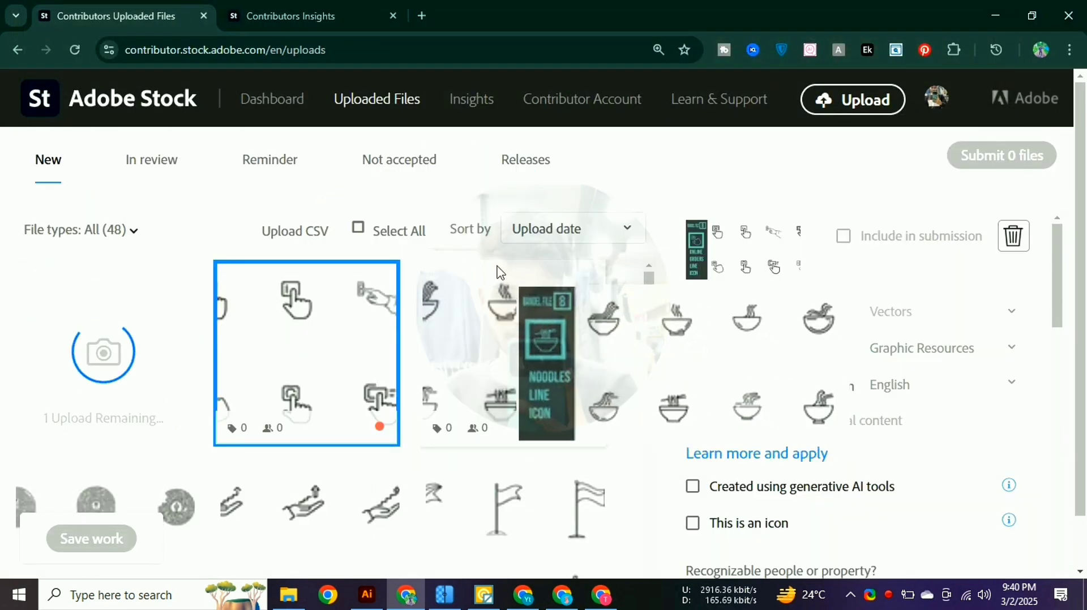
- Look through the thumbnails of the new files awaiting submission and return to the start of the list
scroll(501, 274, "down", 3)
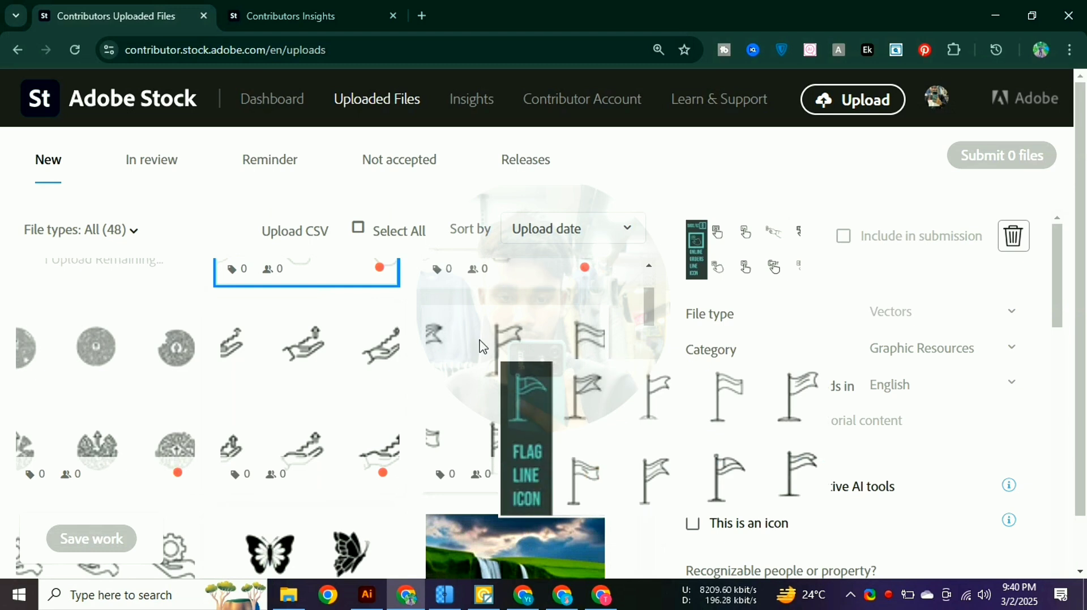
mouse_move(315, 371)
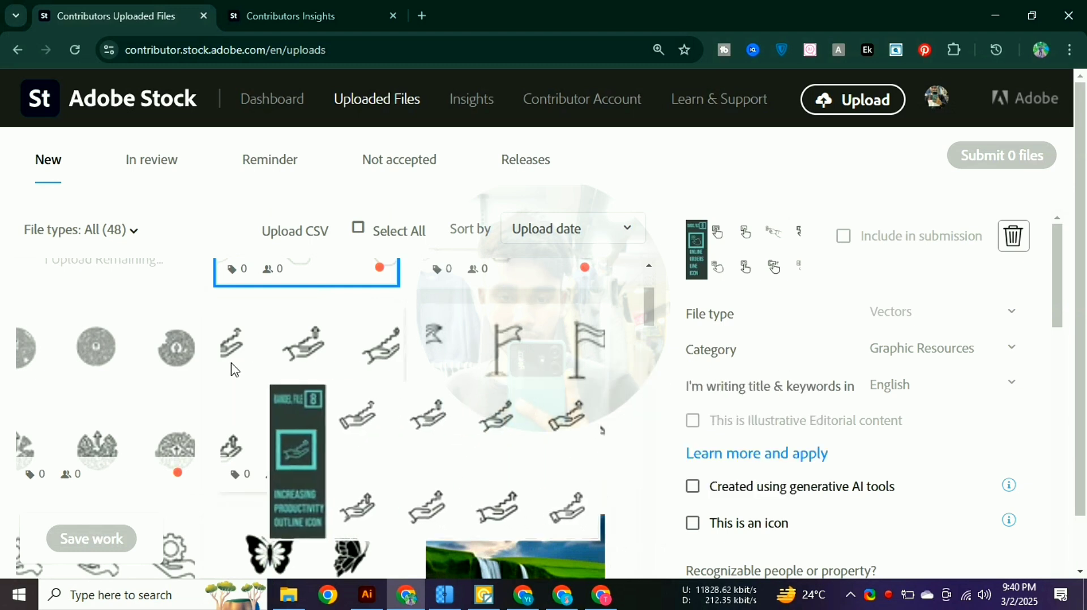
scroll(204, 358, "down", 3)
mouse_move(274, 401)
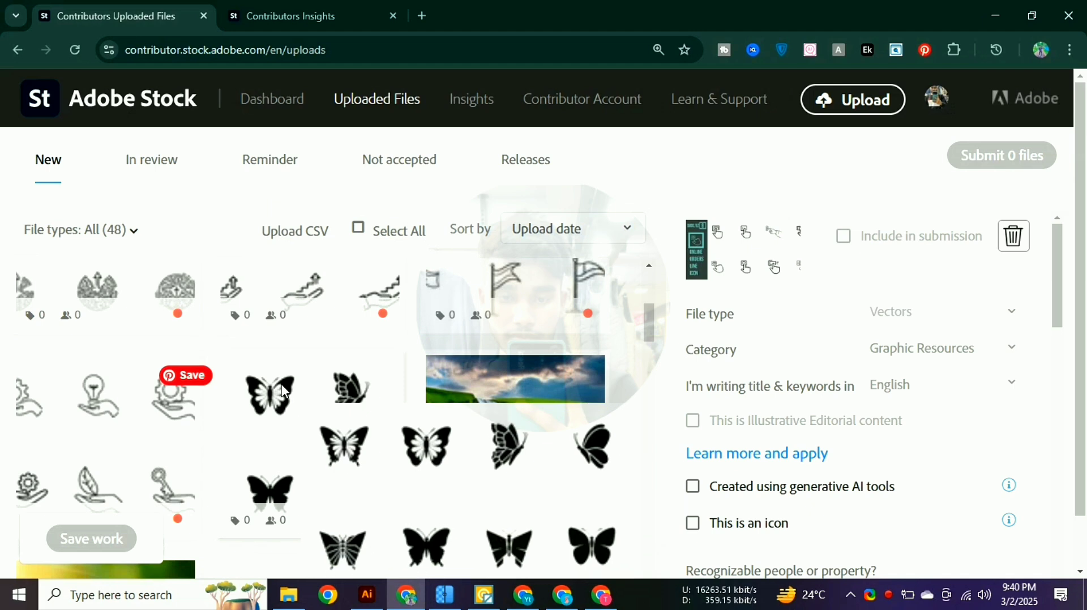
scroll(279, 395, "down", 5)
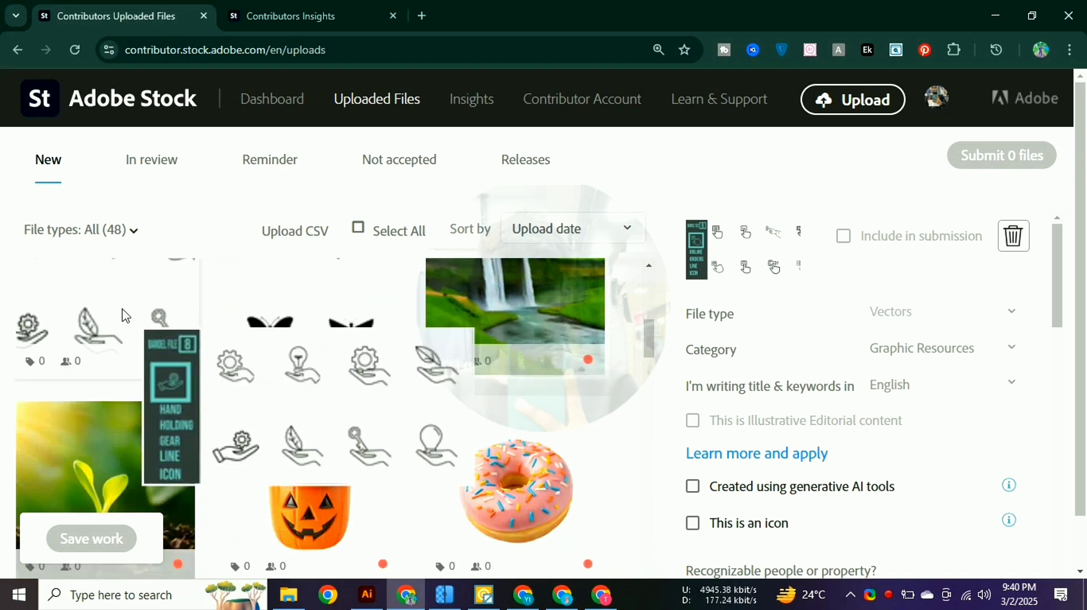
scroll(504, 410, "down", 8)
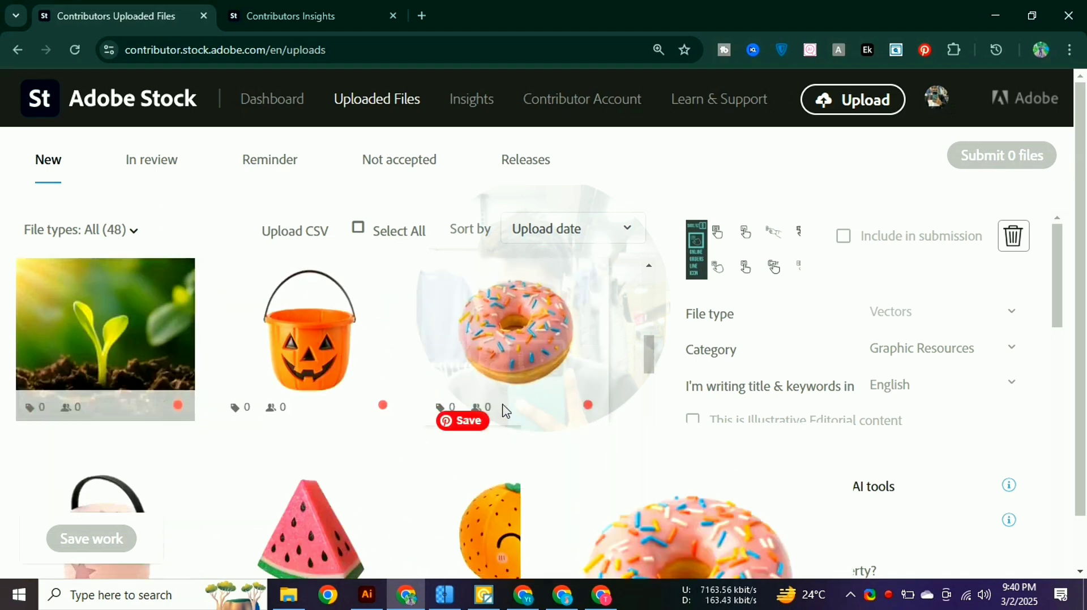
scroll(506, 408, "up", 9)
scroll(506, 406, "up", 6)
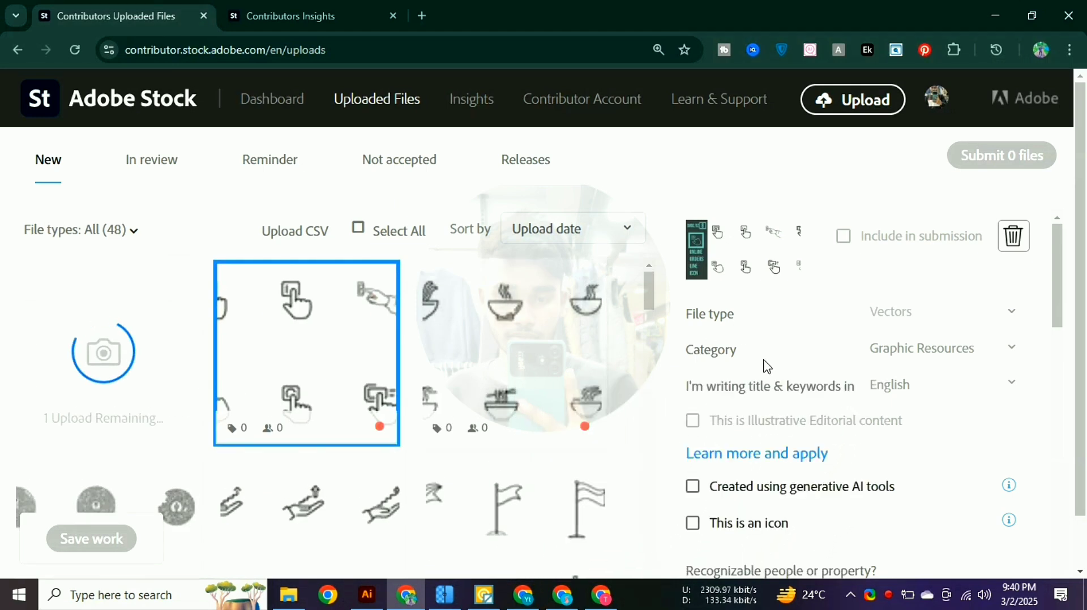
right_click(889, 595)
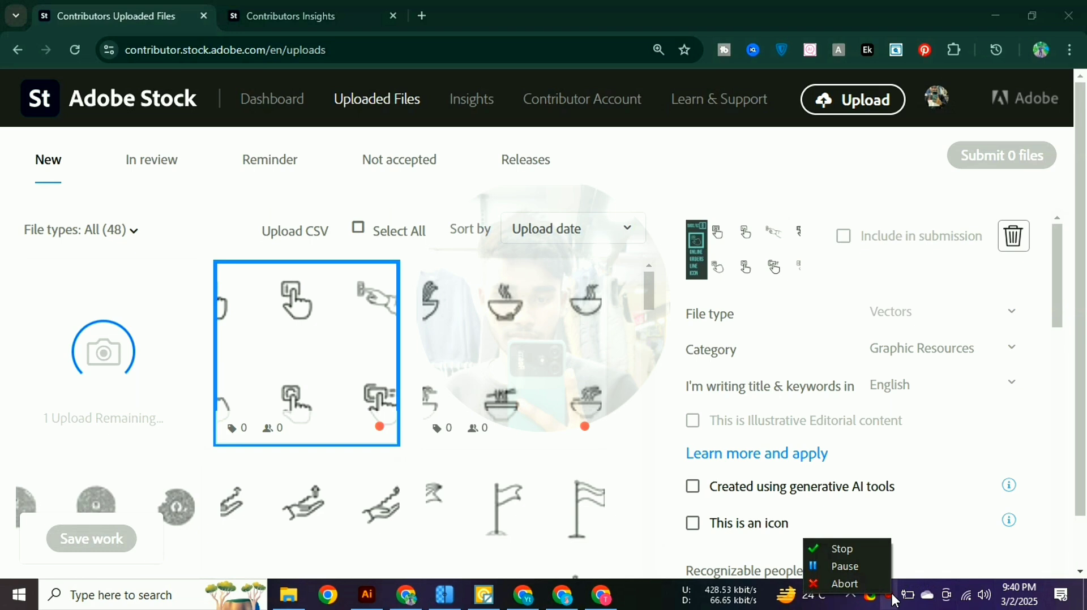
left_click(866, 567)
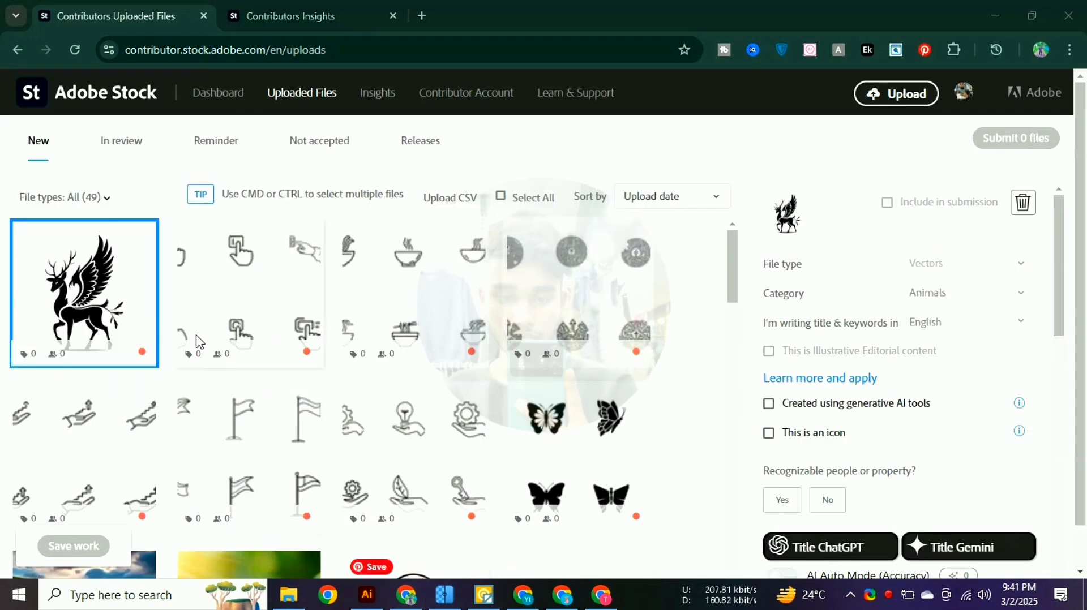
- Switch to the ChatGPT conversation and try pasting the clipboard text into the message box
left_click(601, 594)
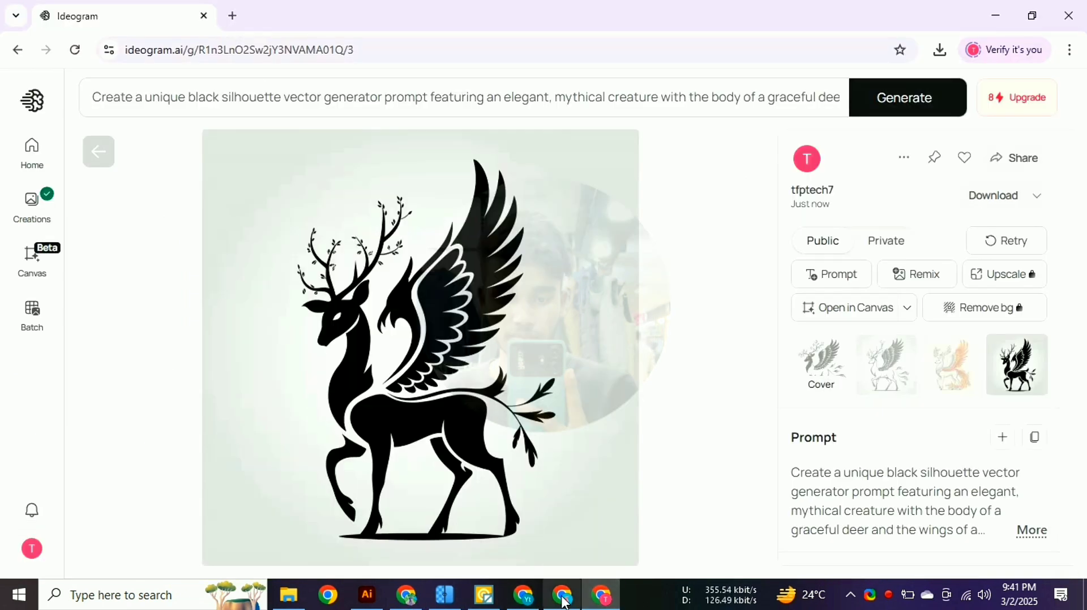
left_click(562, 595)
scroll(433, 351, "up", 10)
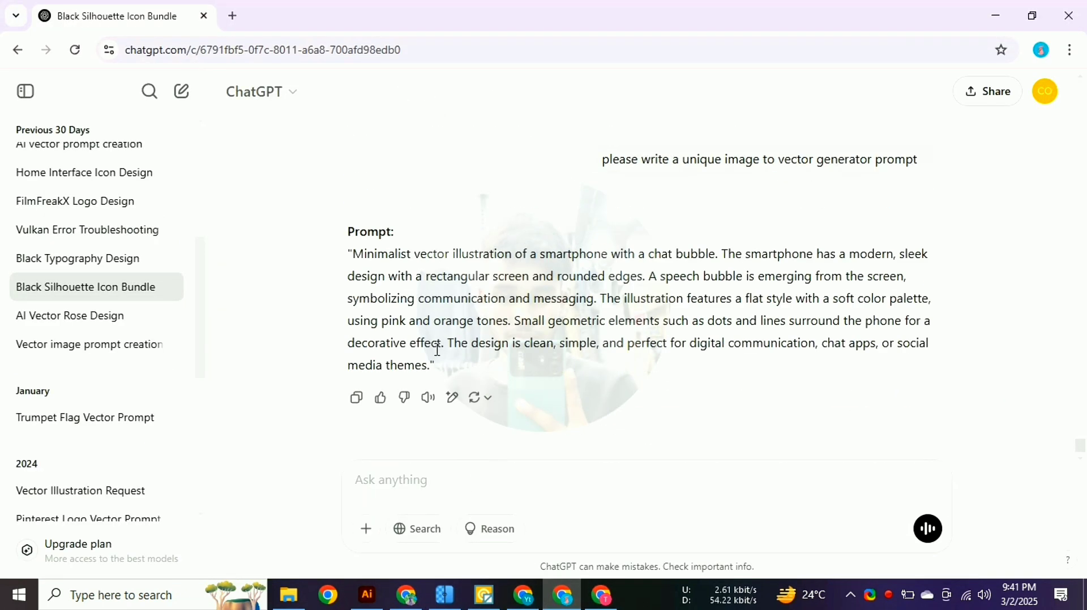
right_click(414, 488)
left_click(435, 307)
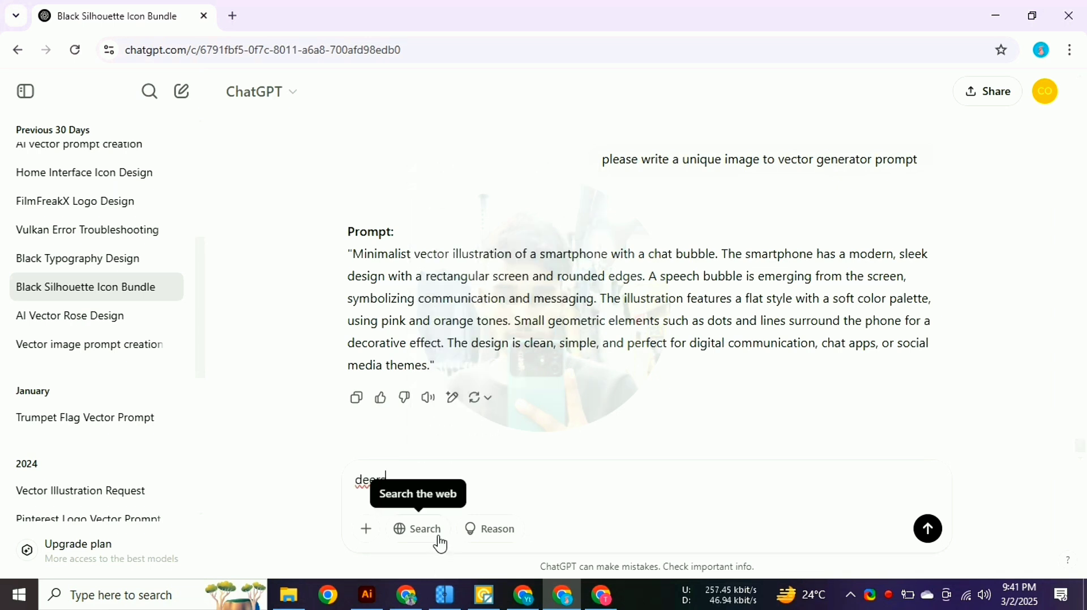
- Clear the message box, copy the earlier request for an Adobe Stock title and 48 SEO tags, and paste it as a new message
scroll(753, 311, "up", 8)
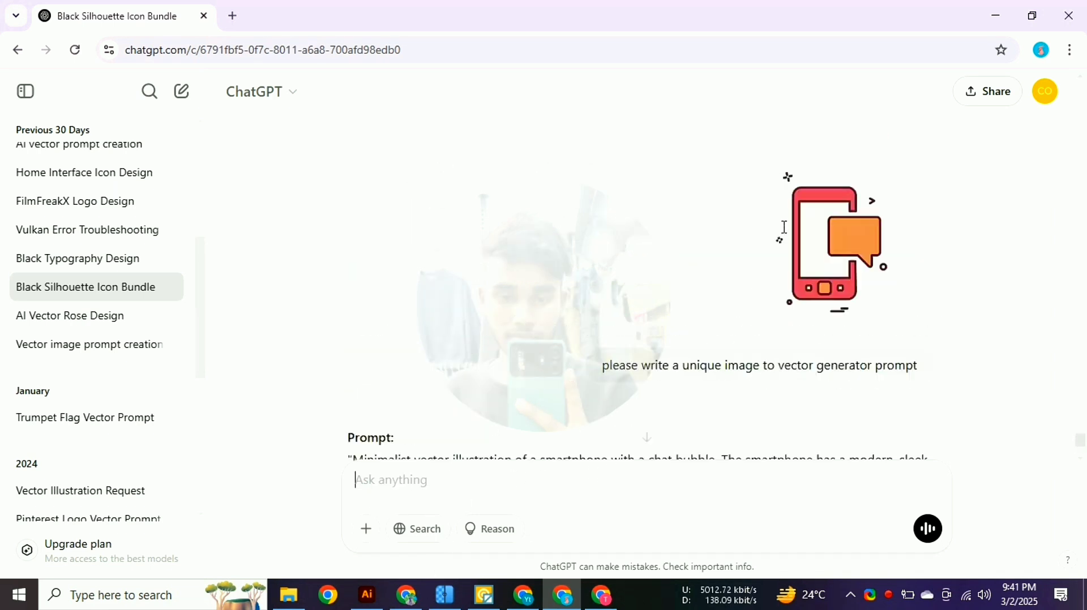
left_click_drag(899, 295, 539, 267)
right_click(556, 282)
left_click(590, 305)
scroll(452, 463, "down", 5)
right_click(427, 480)
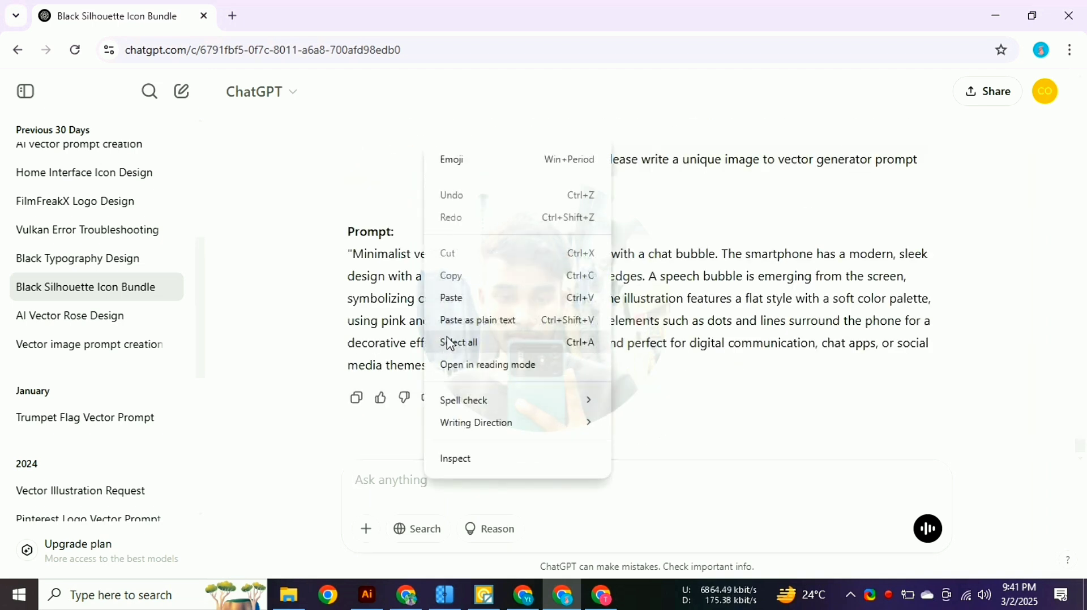
left_click(453, 296)
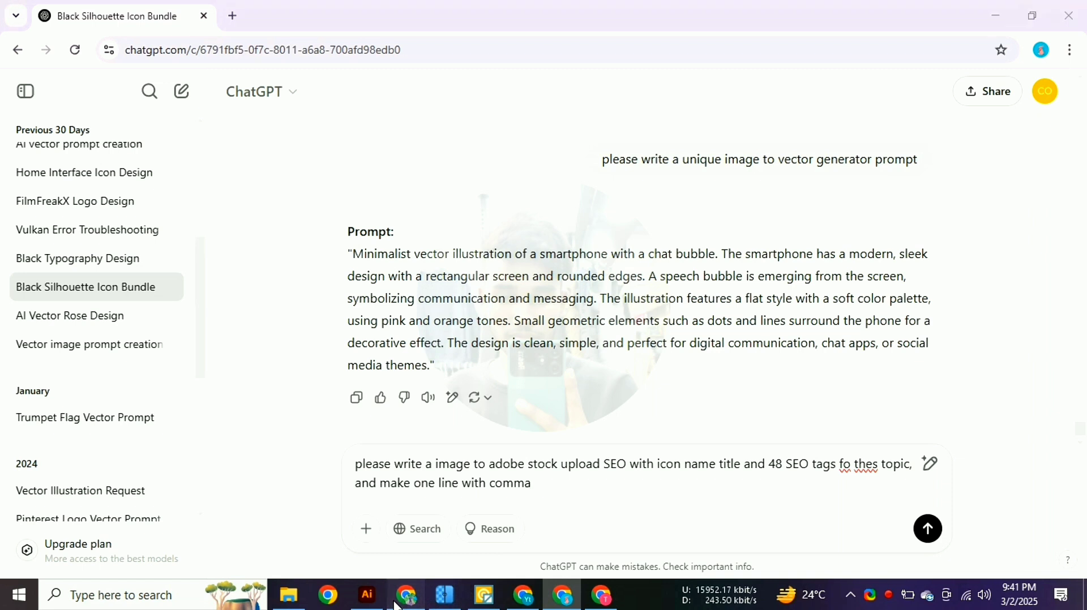
- Copy the winged deer thumbnail from Adobe Stock, attach it to the ChatGPT request and send the message
left_click(396, 605)
right_click(98, 263)
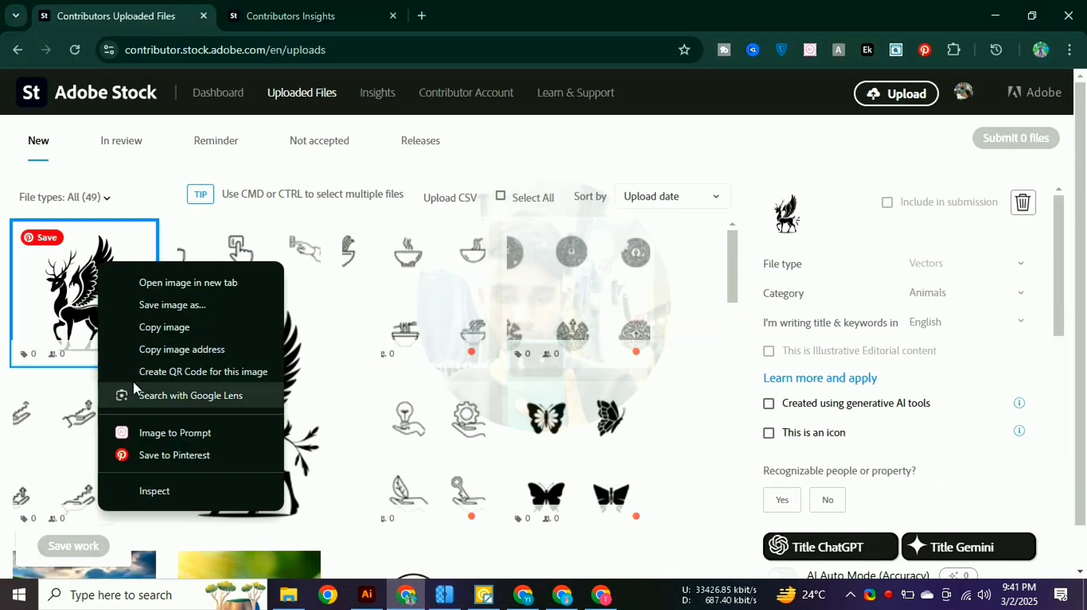
left_click(161, 328)
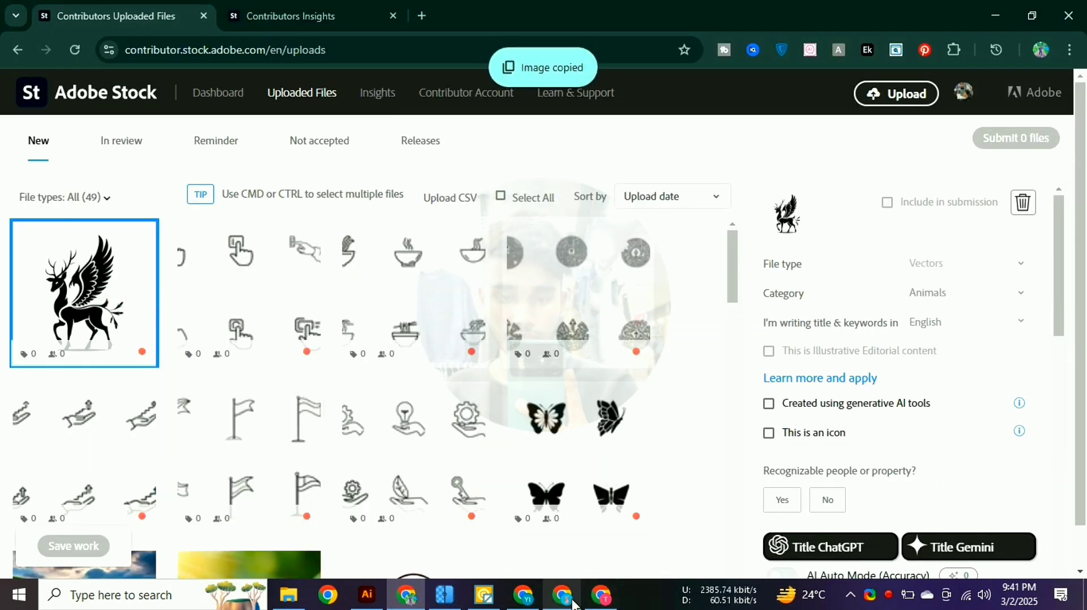
left_click(557, 597)
right_click(561, 493)
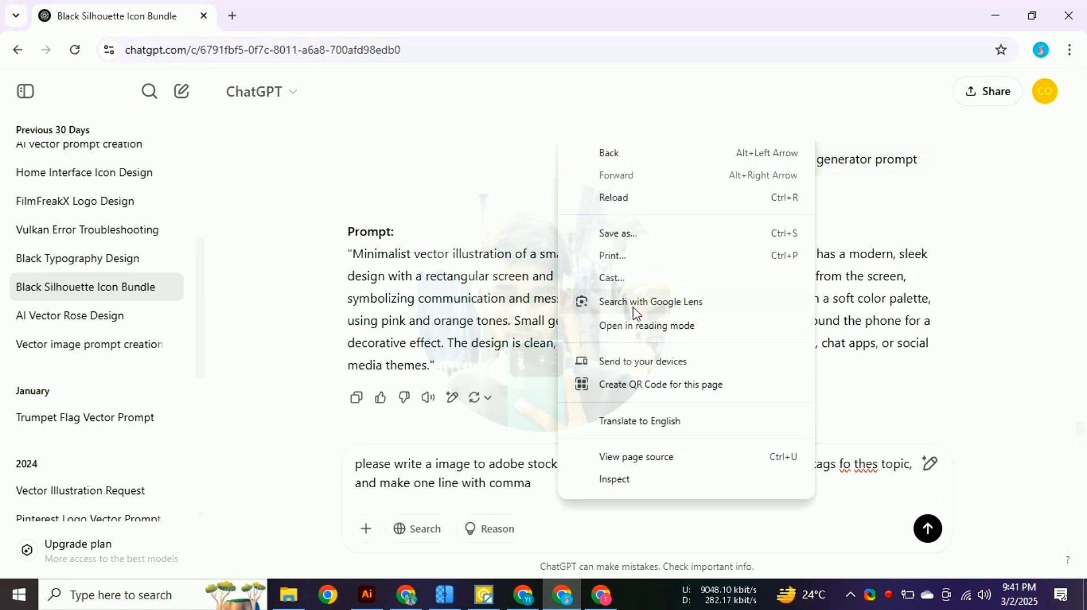
left_click(540, 489)
right_click(540, 487)
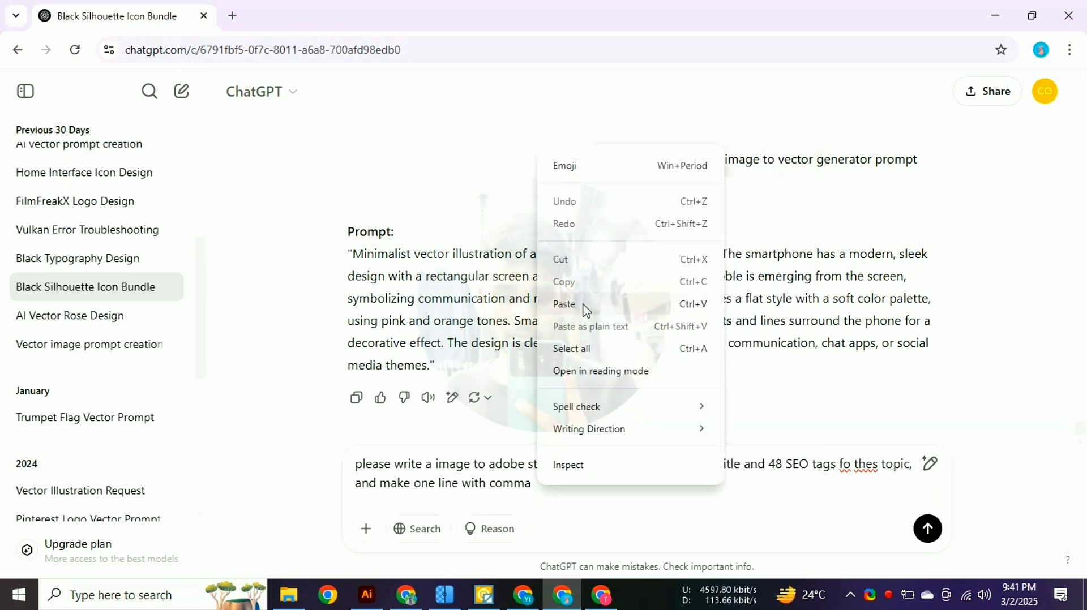
left_click(582, 308)
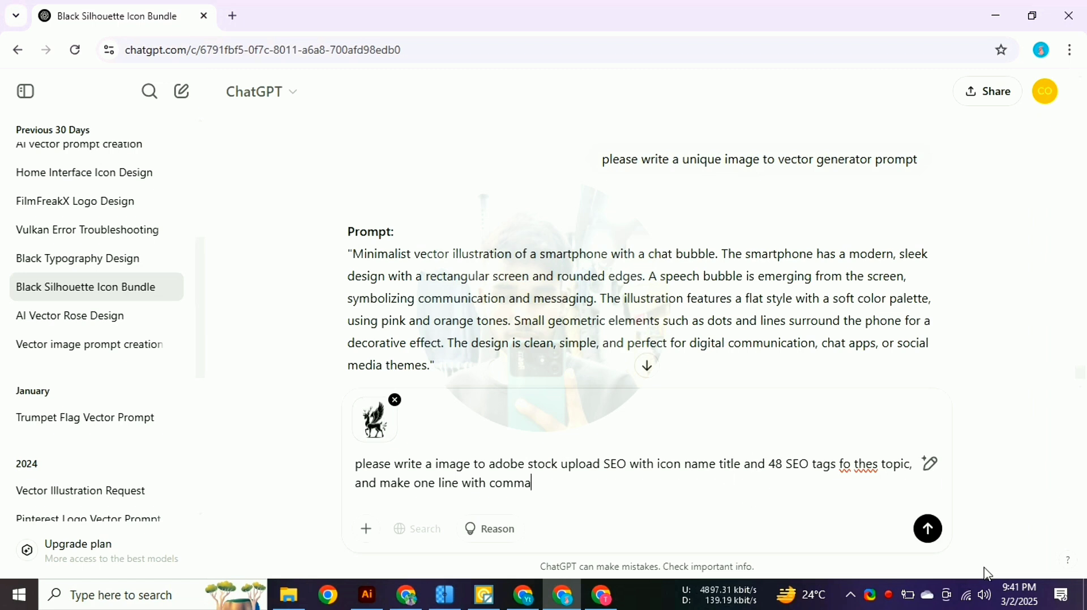
key("Return")
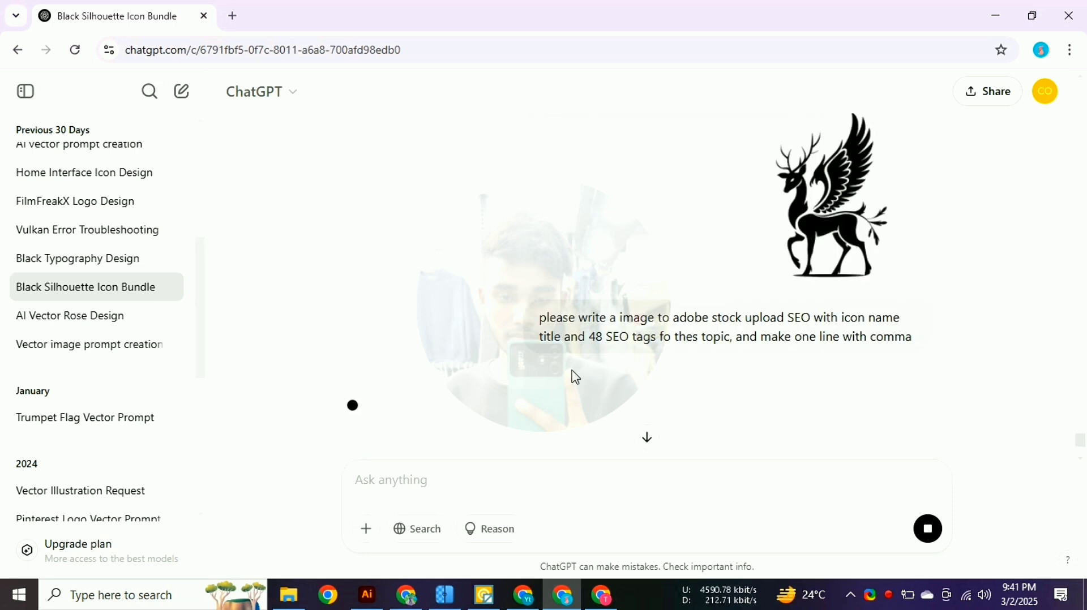
- Copy the title "Majestic Winged Deer Fantasy Silhouette Icon – Mythical Creature Vector Illustration" from ChatGPT's answer without its quotation marks
scroll(456, 298, "down", 3)
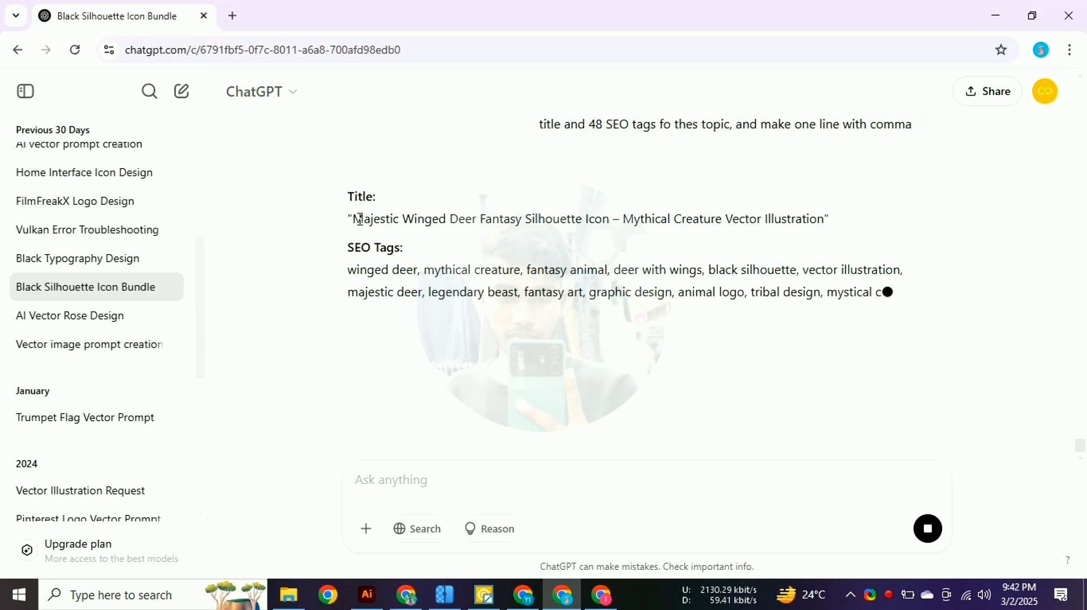
left_click_drag(364, 220, 539, 221)
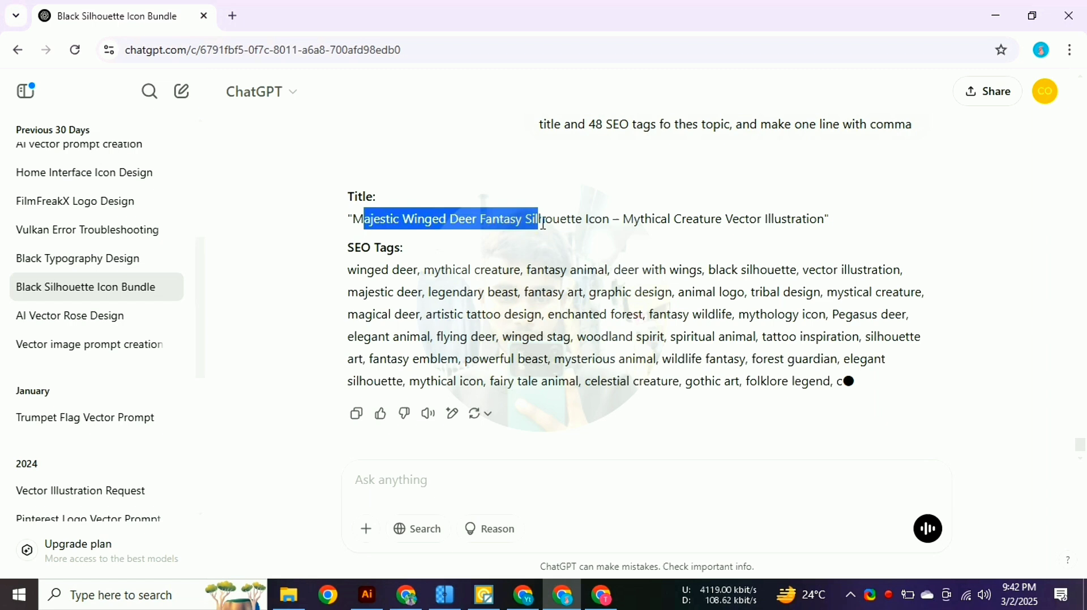
left_click(384, 234)
left_click_drag(358, 219, 836, 232)
right_click(795, 218)
left_click(677, 241)
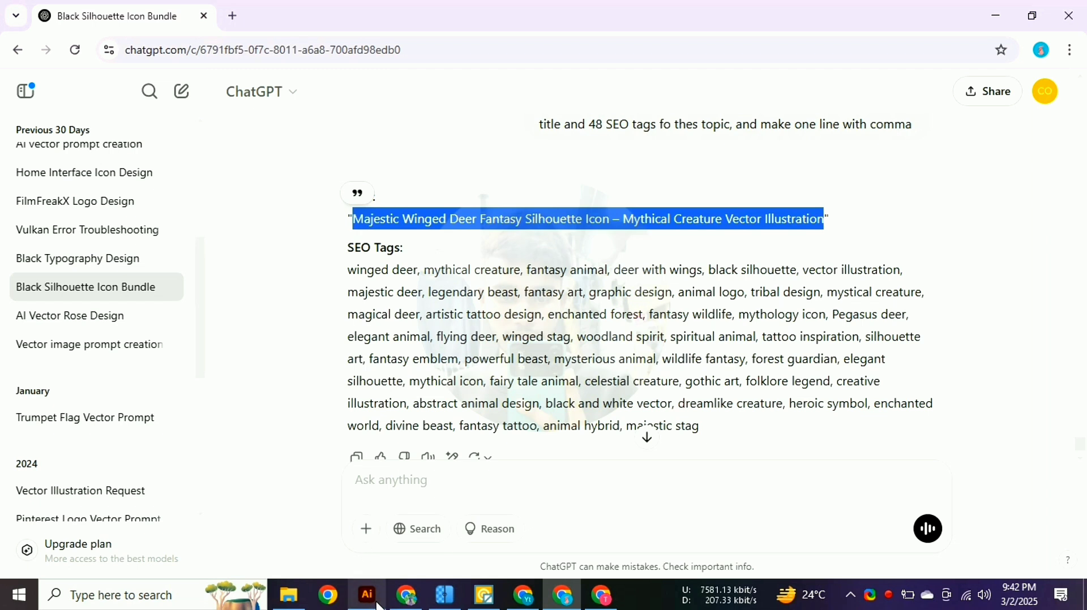
- Switch to Adobe Stock, answer No for recognizable people or property, and replace the title placeholder with the copied winged deer title
left_click(406, 596)
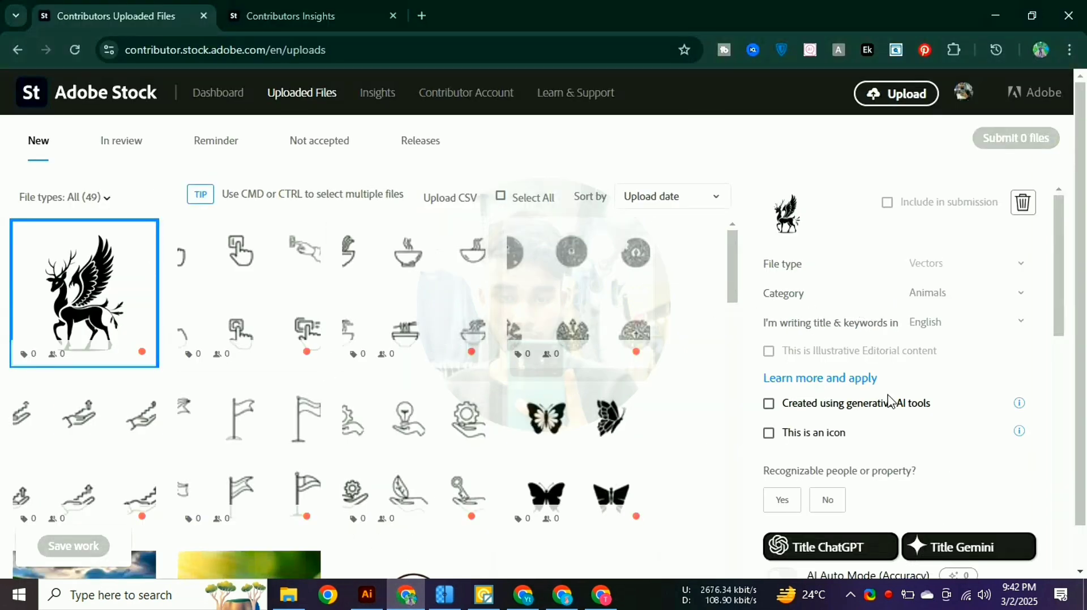
scroll(871, 351, "down", 3)
left_click(842, 349)
scroll(869, 295, "down", 3)
left_click(842, 301)
left_click_drag(842, 300, 766, 297)
right_click(783, 299)
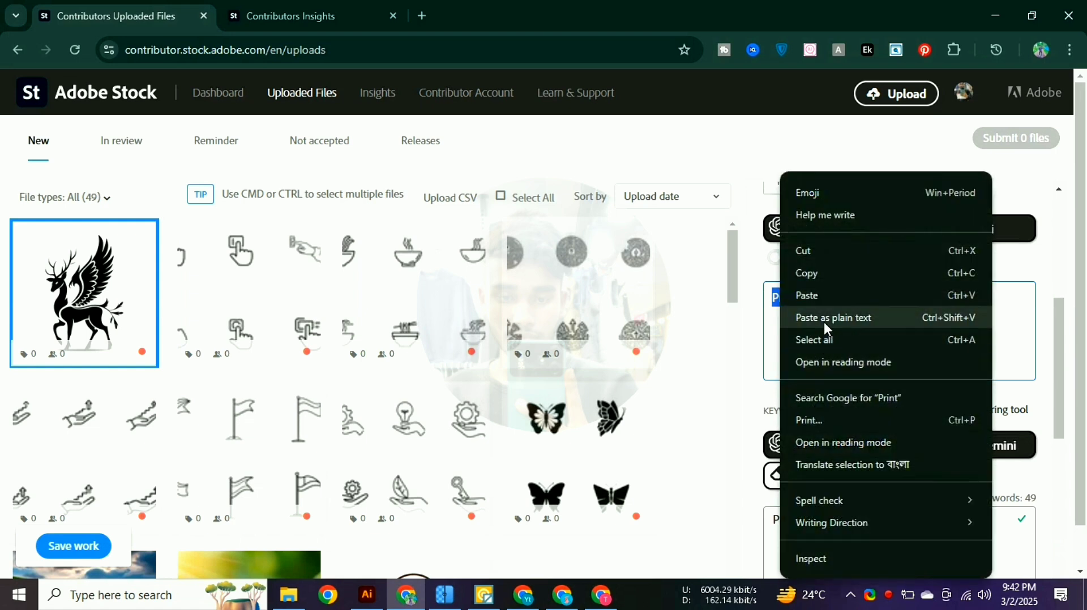
left_click(826, 296)
- Copy the full SEO tag list, from "winged deer" to "majestic stag", from ChatGPT's answer for the Adobe Stock keywords field
scroll(874, 393, "down", 3)
left_click(793, 417)
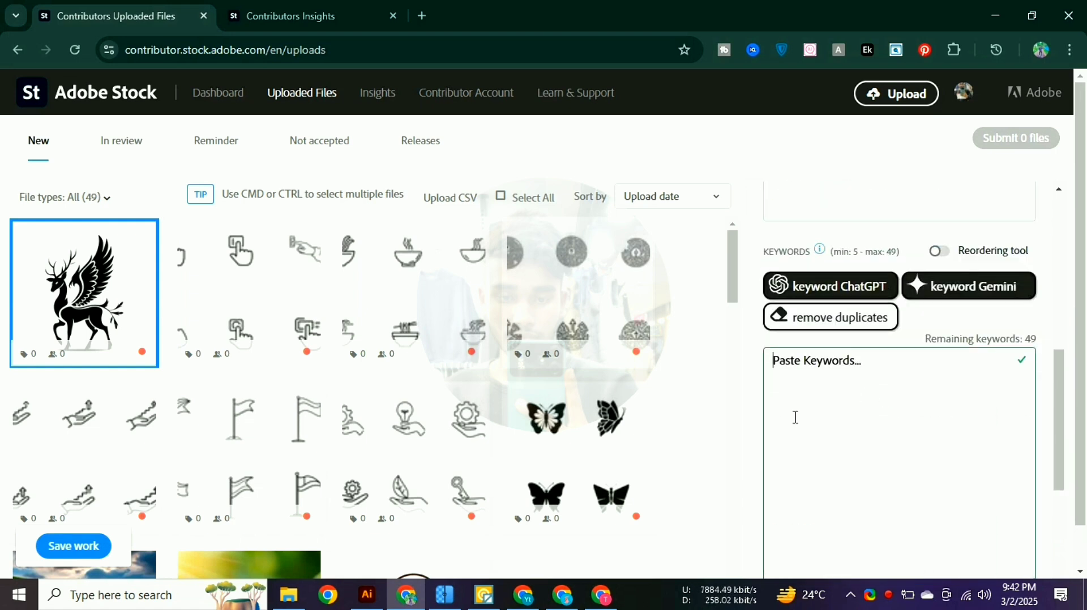
left_click(563, 595)
scroll(487, 294, "down", 1)
left_click_drag(353, 214, 693, 389)
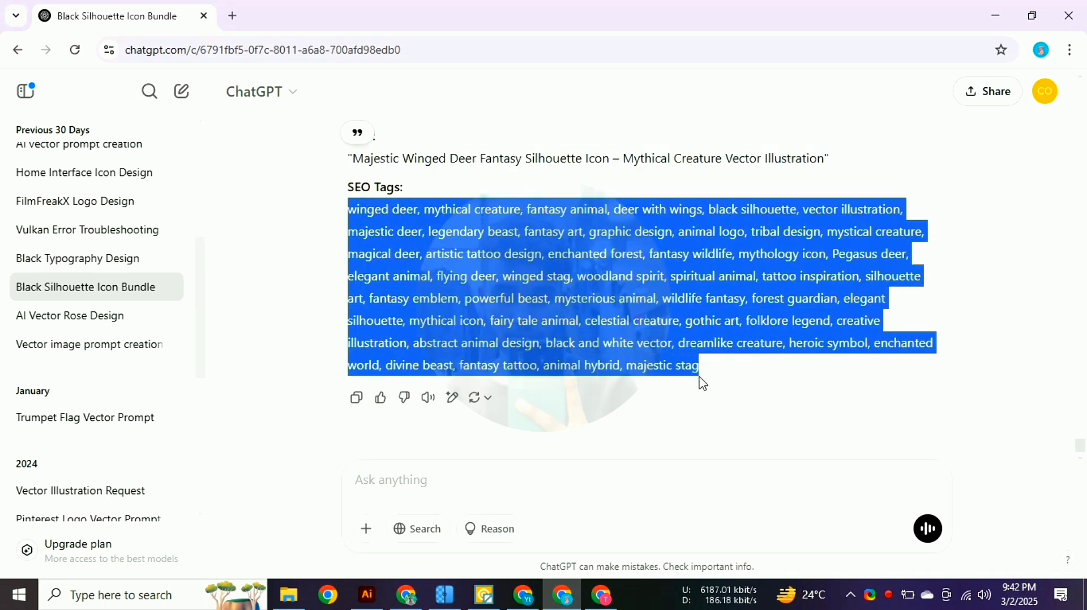
right_click(683, 381)
left_click(733, 385)
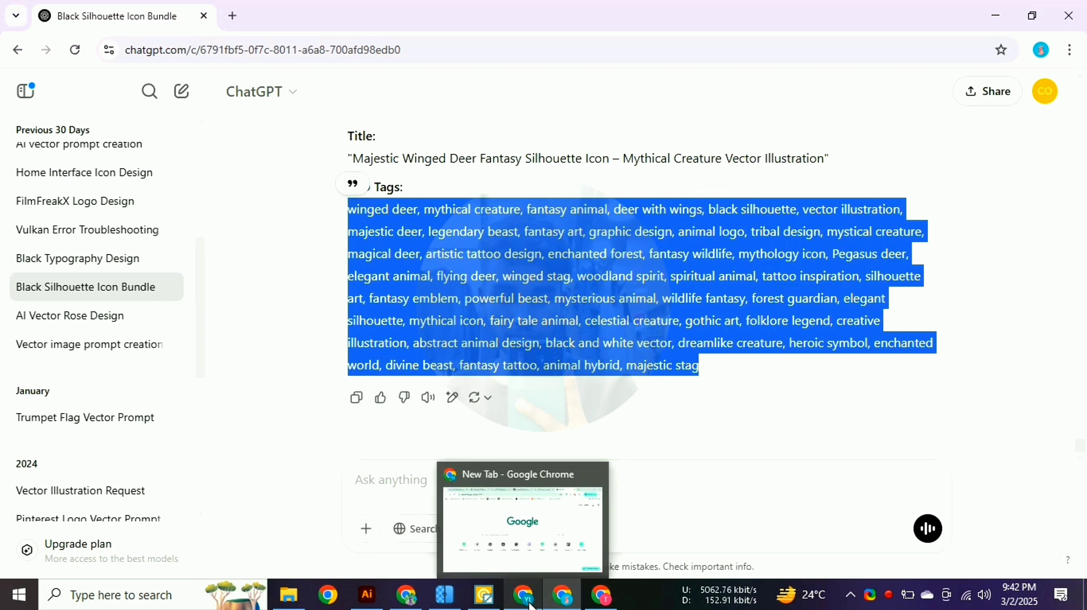
- Return to Adobe Stock, paste the copied tags as the winged deer's keywords and save the work
left_click(426, 591)
left_click(799, 371)
right_click(799, 370)
left_click(884, 183)
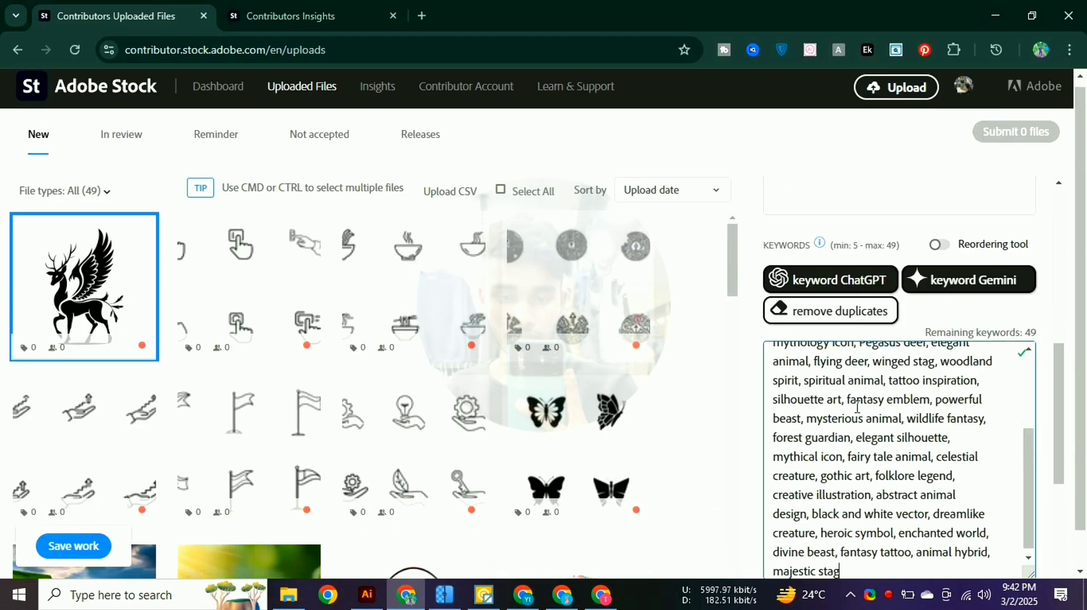
left_click(93, 547)
- Start submitting the winged deer file and accept both statements in the terms and conditions
scroll(618, 338, "up", 1)
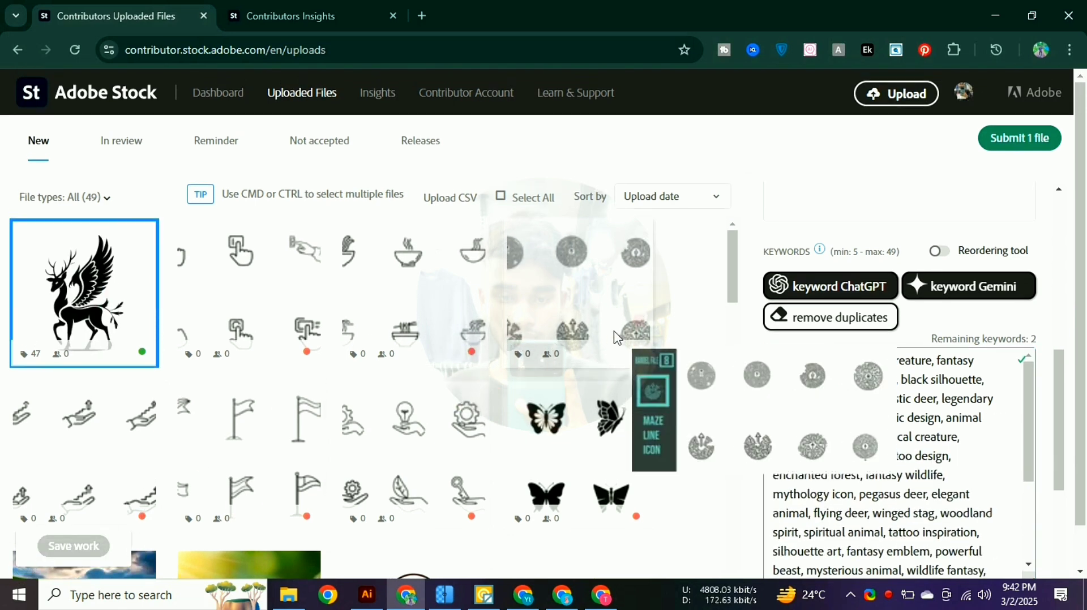
scroll(959, 347, "up", 5)
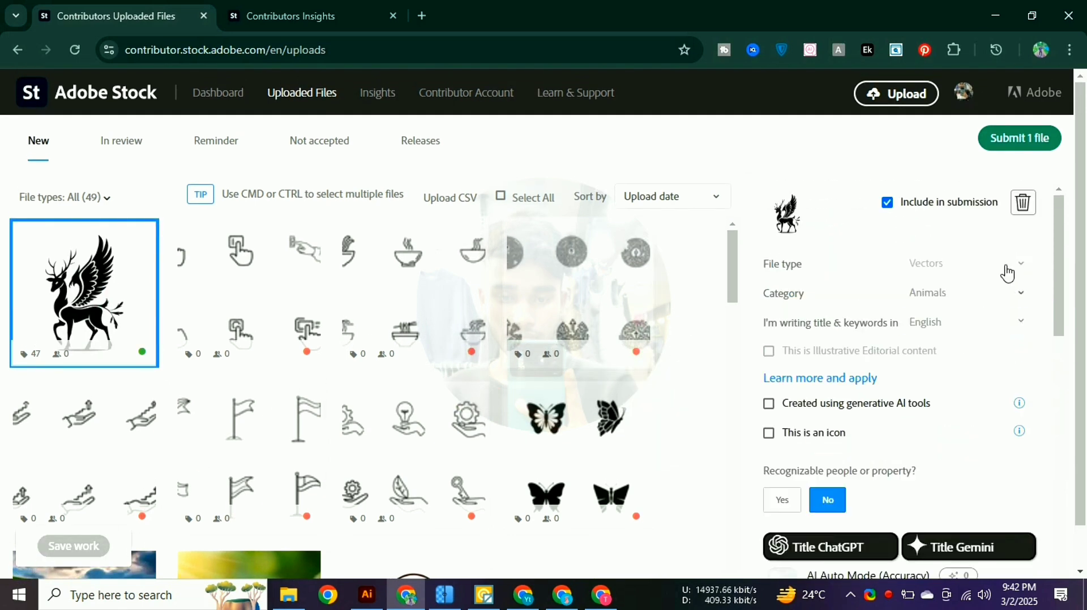
left_click(1051, 142)
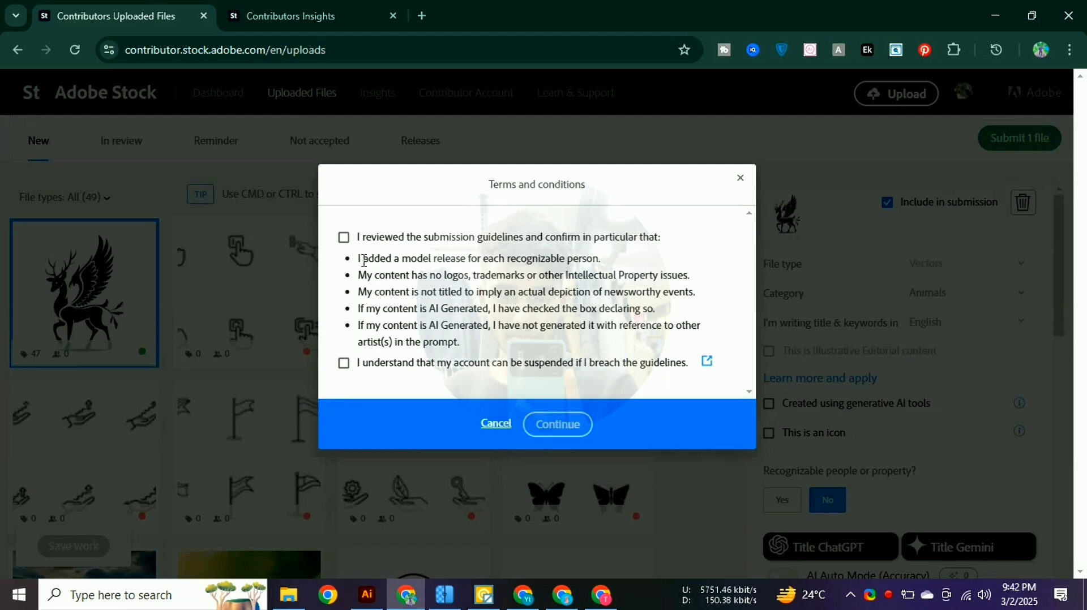
left_click(343, 363)
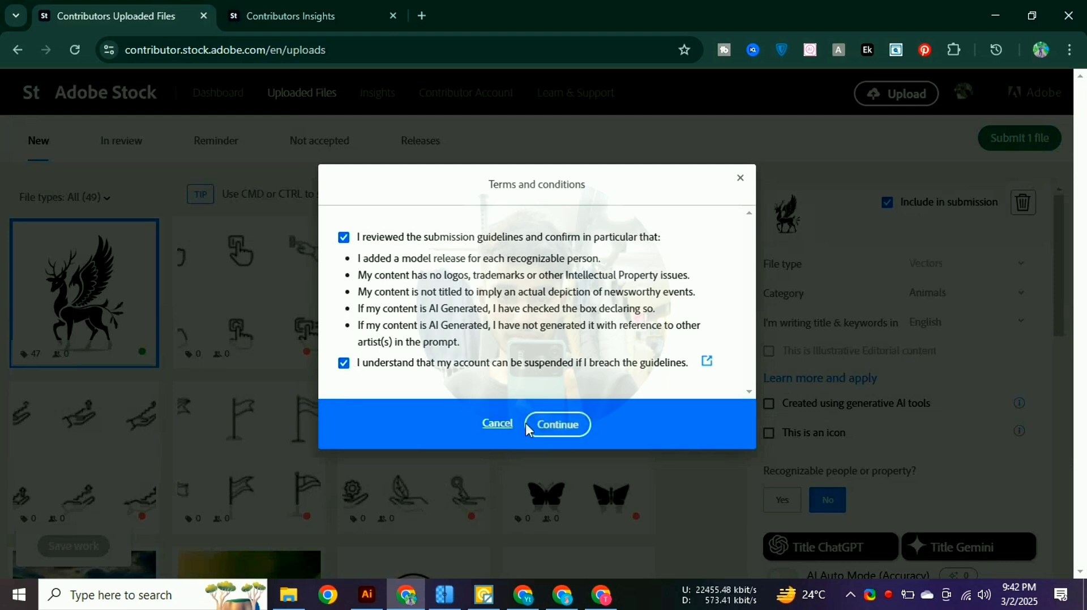
left_click(557, 425)
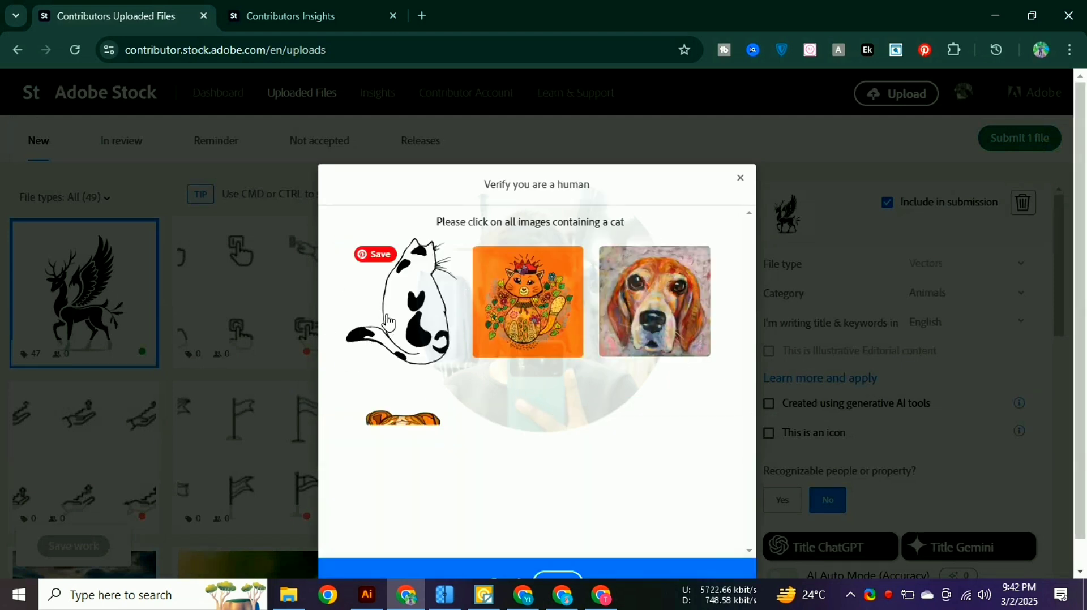
- Complete the human verification by selecting the two cat images, and submit the winged deer file
left_click(444, 317)
left_click(480, 318)
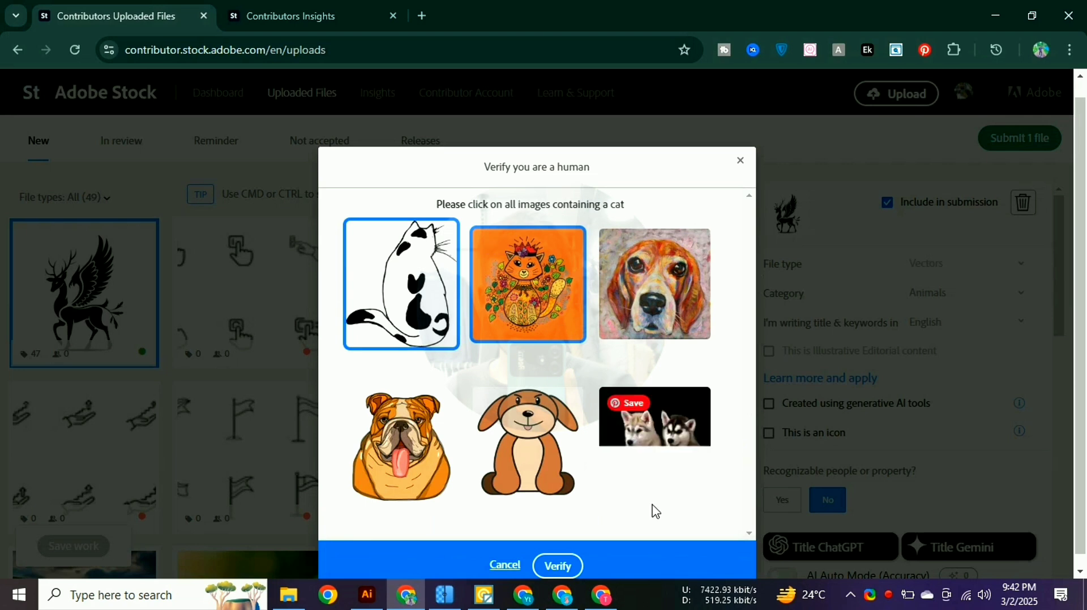
left_click(560, 566)
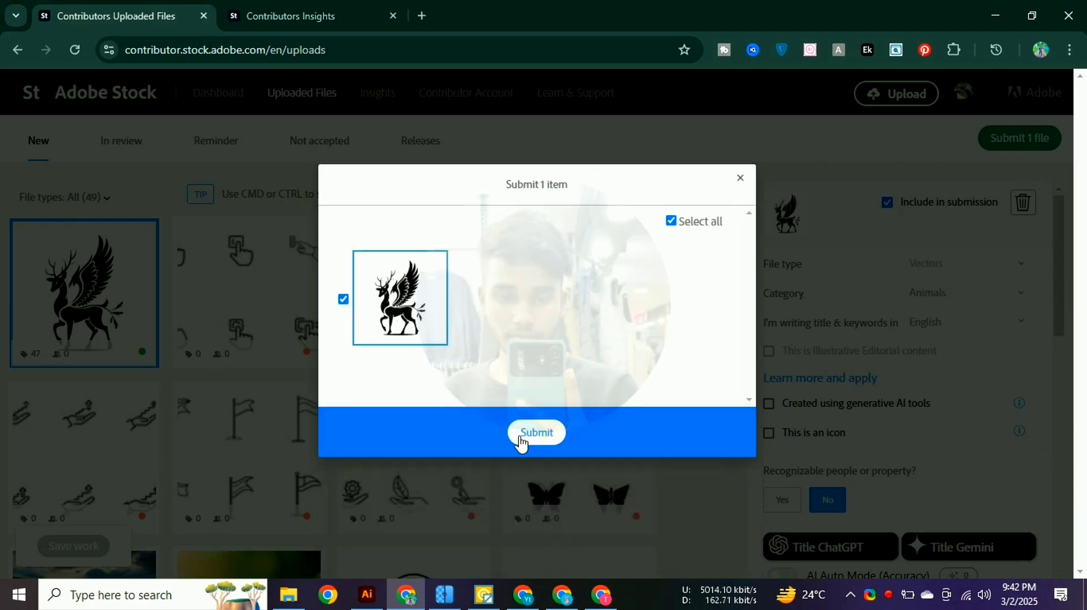
left_click(516, 435)
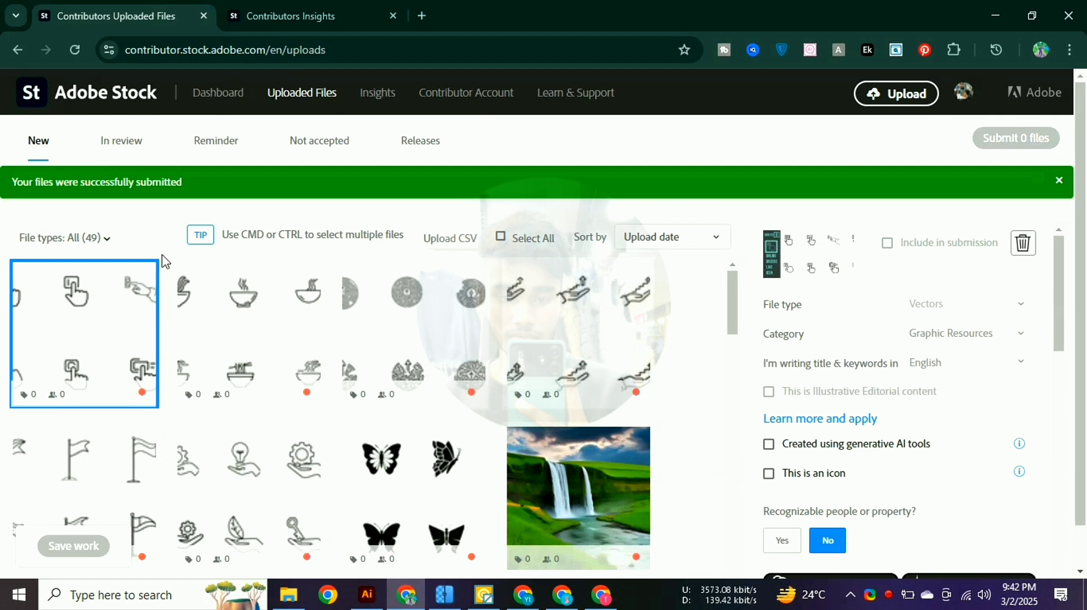
- Open the files in review, dismiss the submission notice and look through the submitted files
left_click(124, 150)
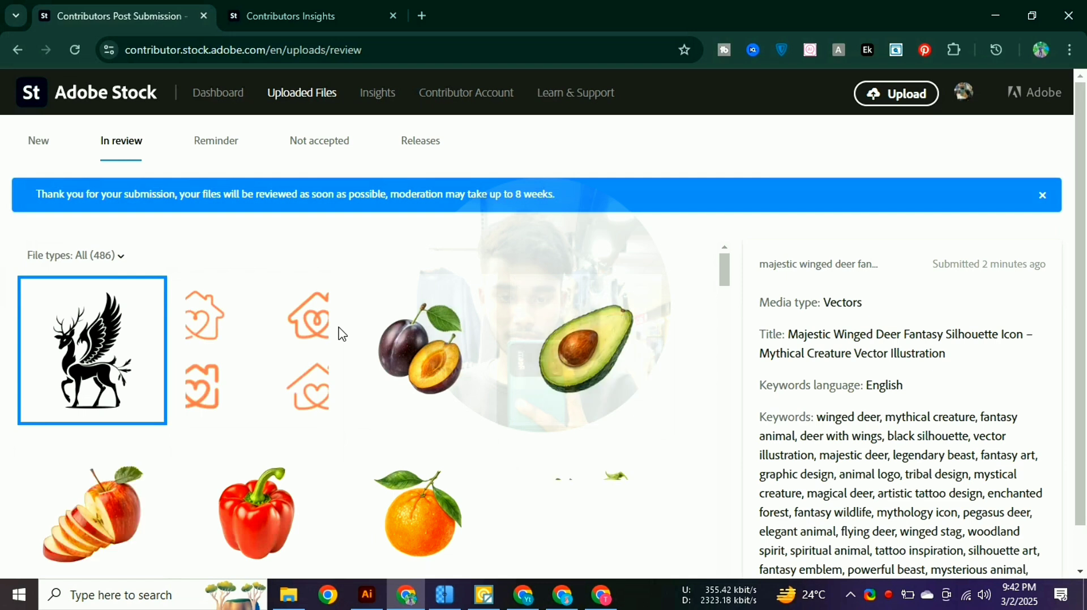
scroll(342, 334, "down", 5)
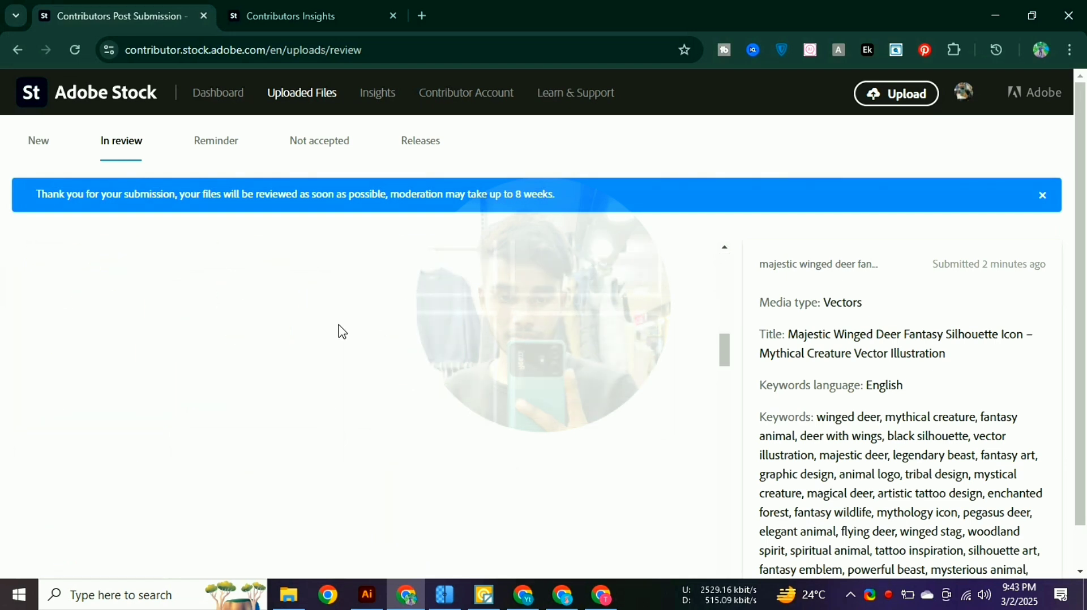
scroll(342, 333, "up", 3)
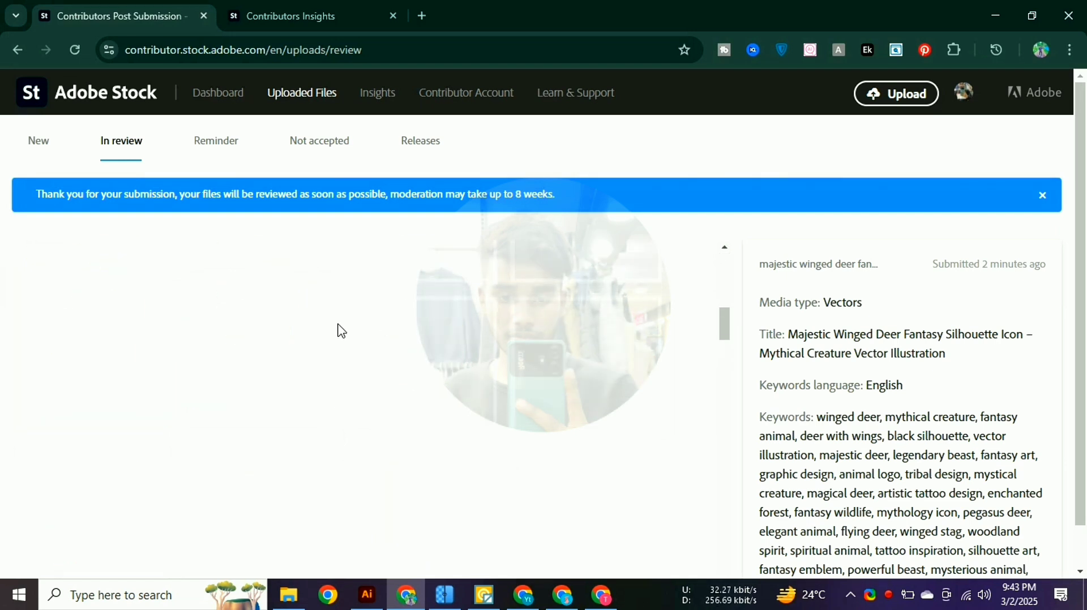
left_click(1044, 196)
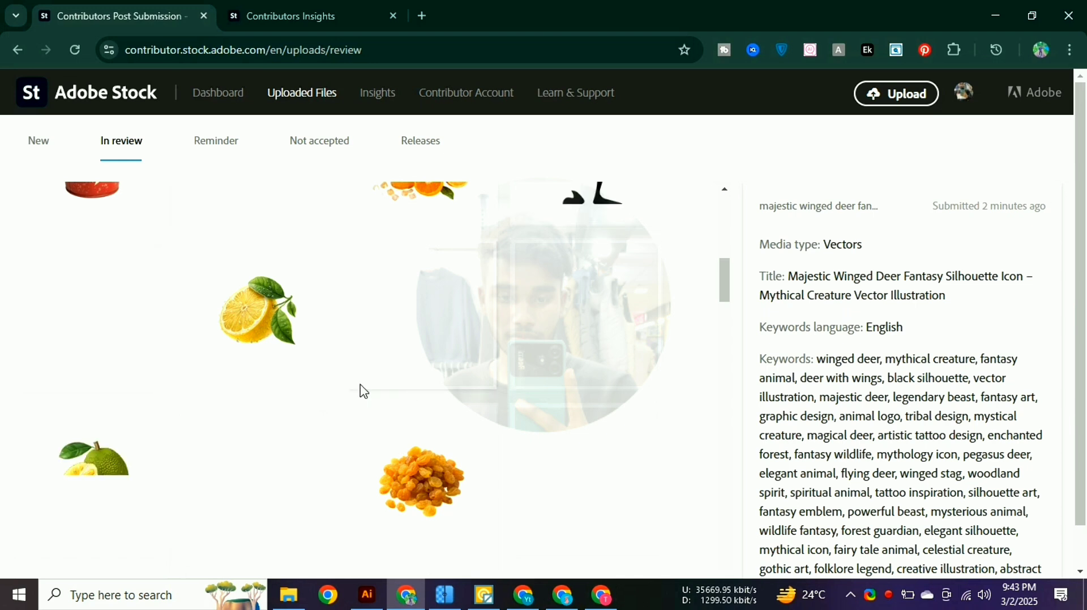
scroll(364, 391, "up", 3)
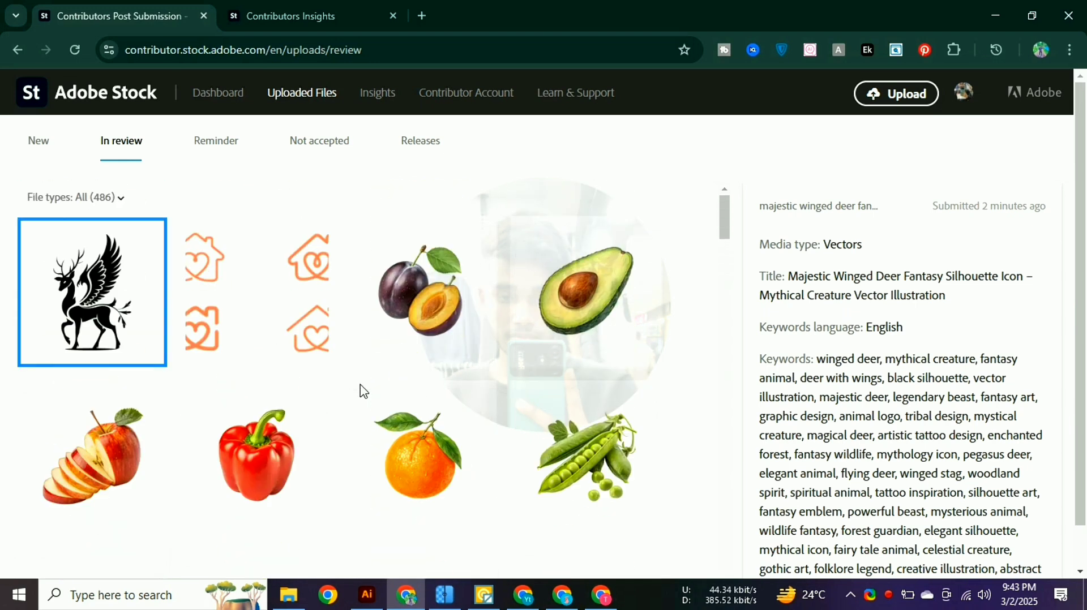
scroll(364, 391, "down", 15)
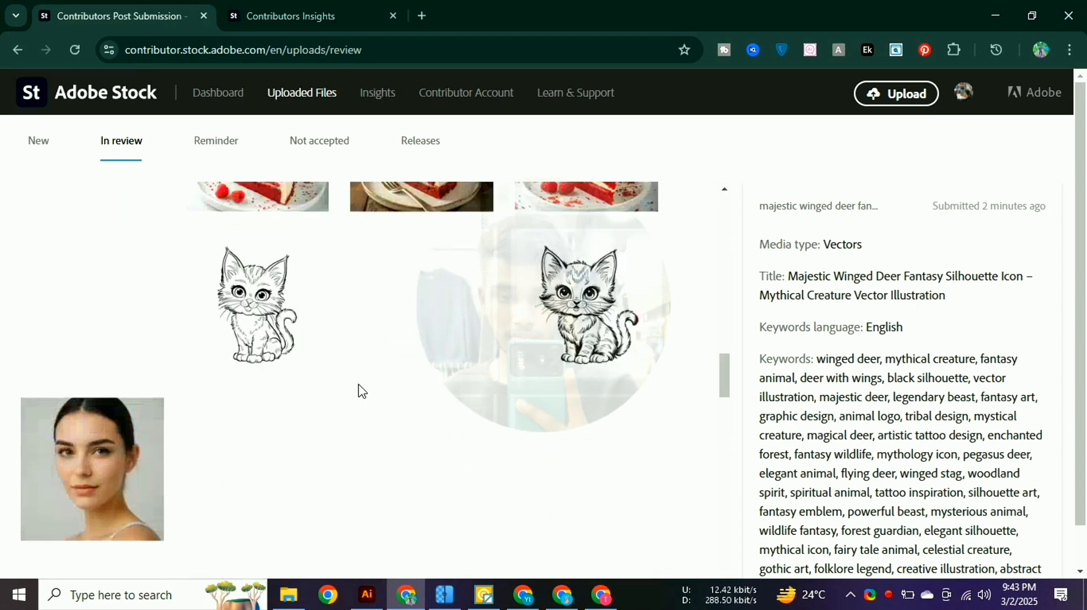
scroll(362, 391, "up", 1)
scroll(362, 392, "down", 6)
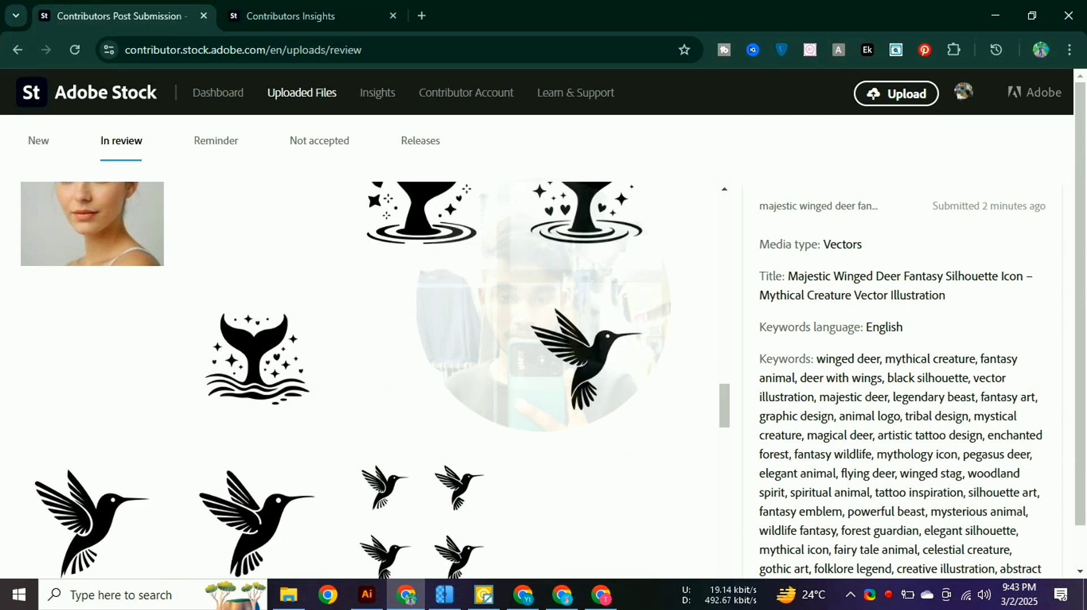
right_click(889, 595)
left_click(857, 579)
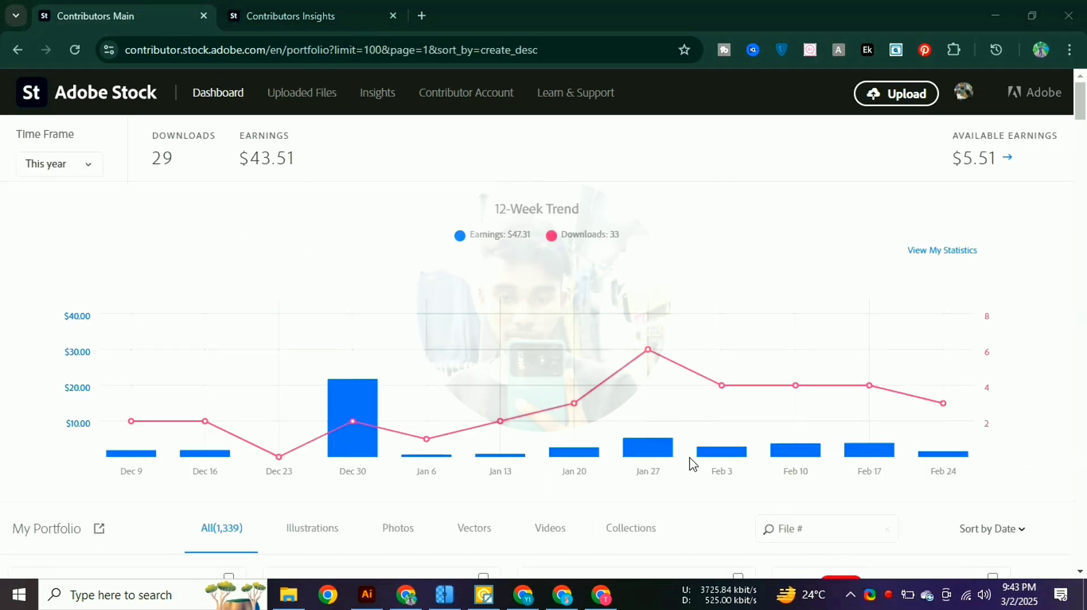
- Open YouTube in a new tab and go to the signed-in account's own channel page
scroll(557, 417, "down", 5)
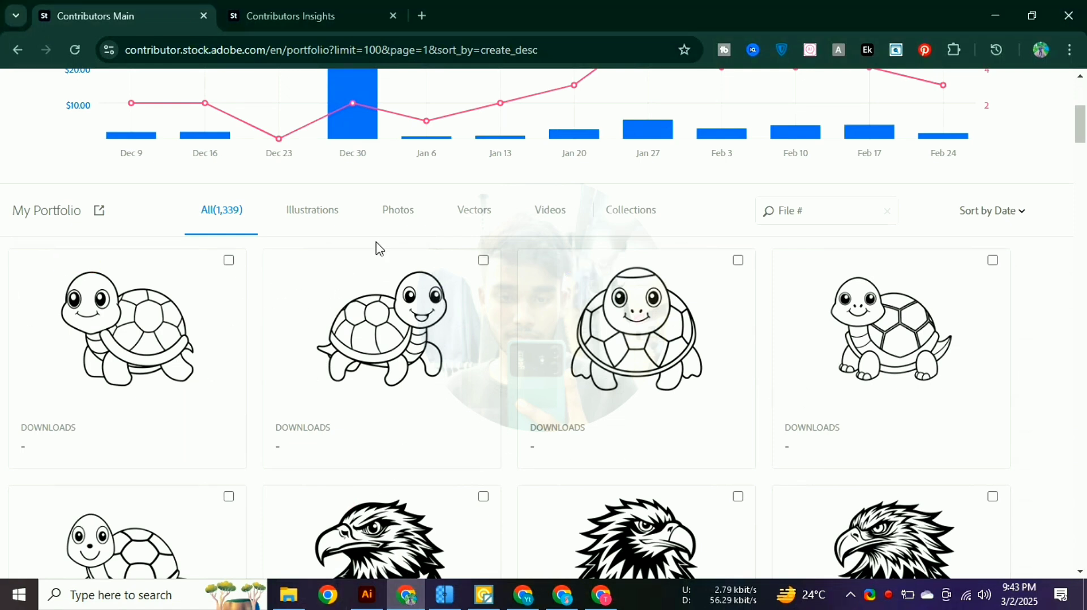
left_click(422, 16)
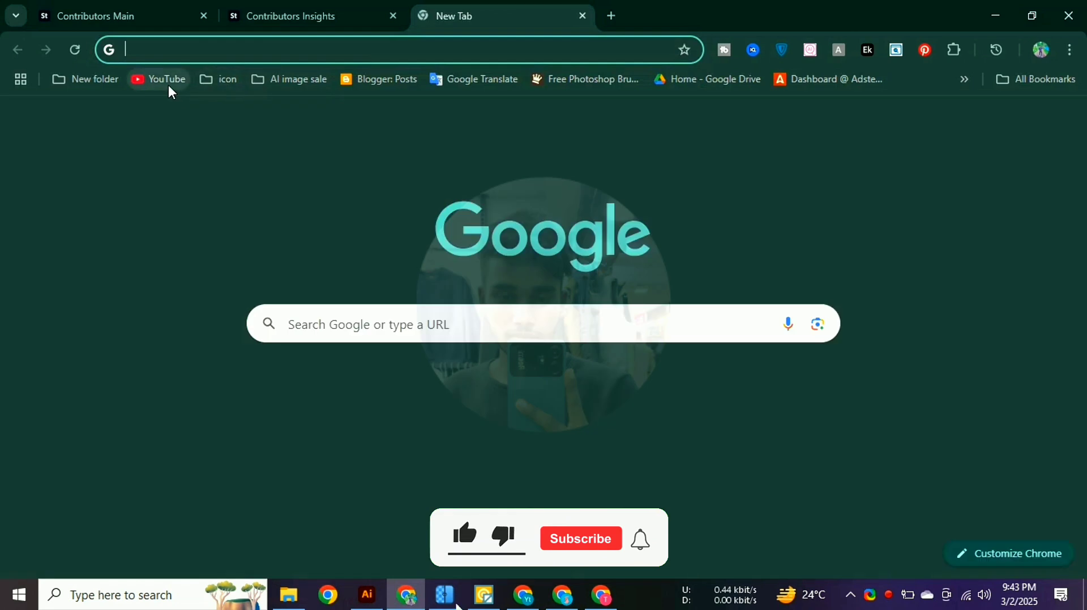
left_click(210, 78)
left_click(168, 85)
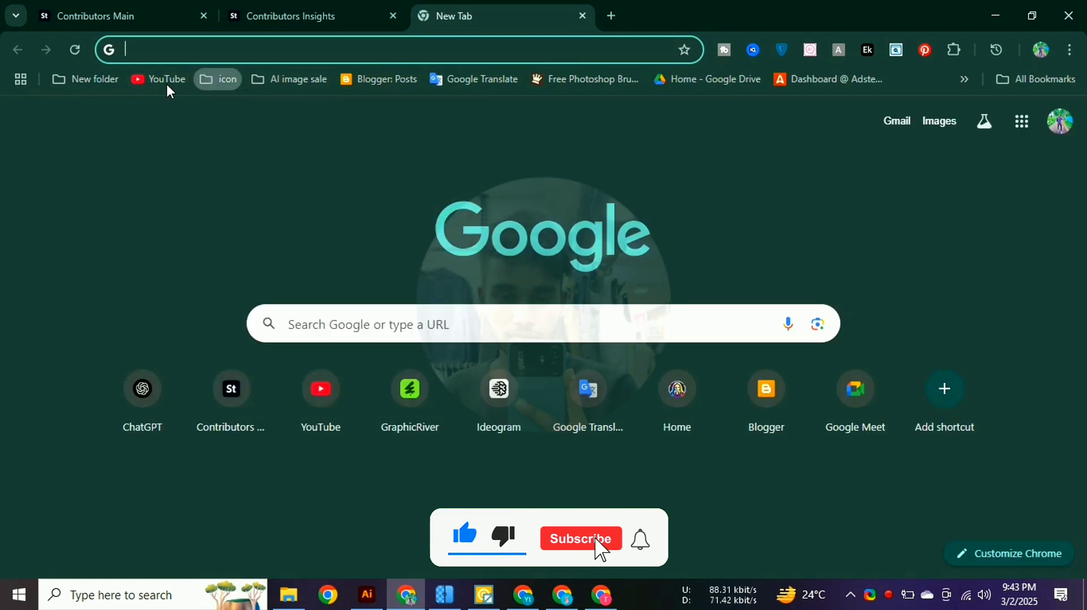
left_click(167, 85)
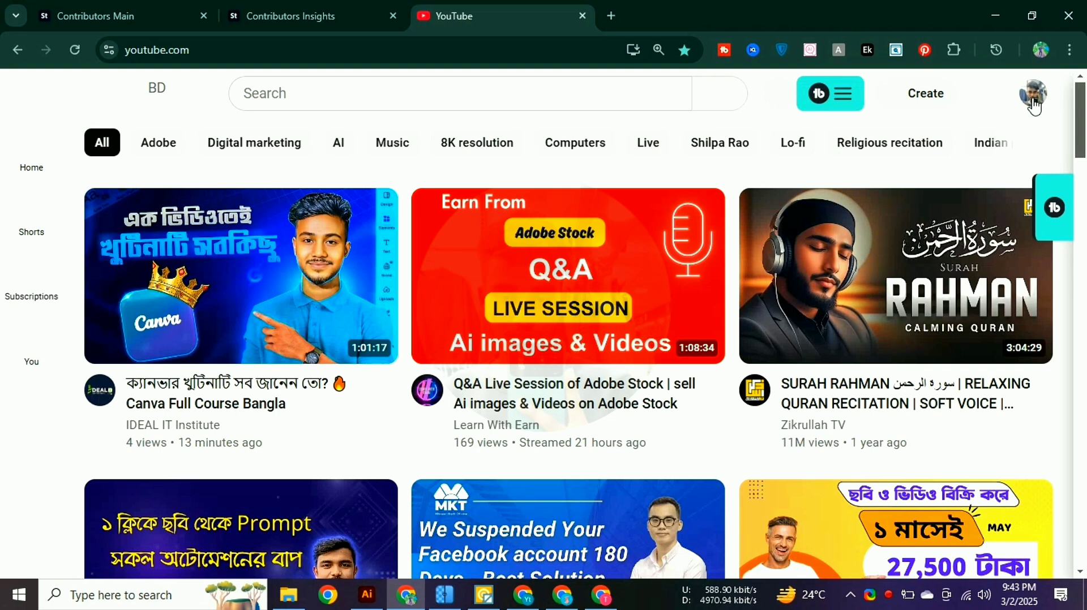
left_click(1034, 104)
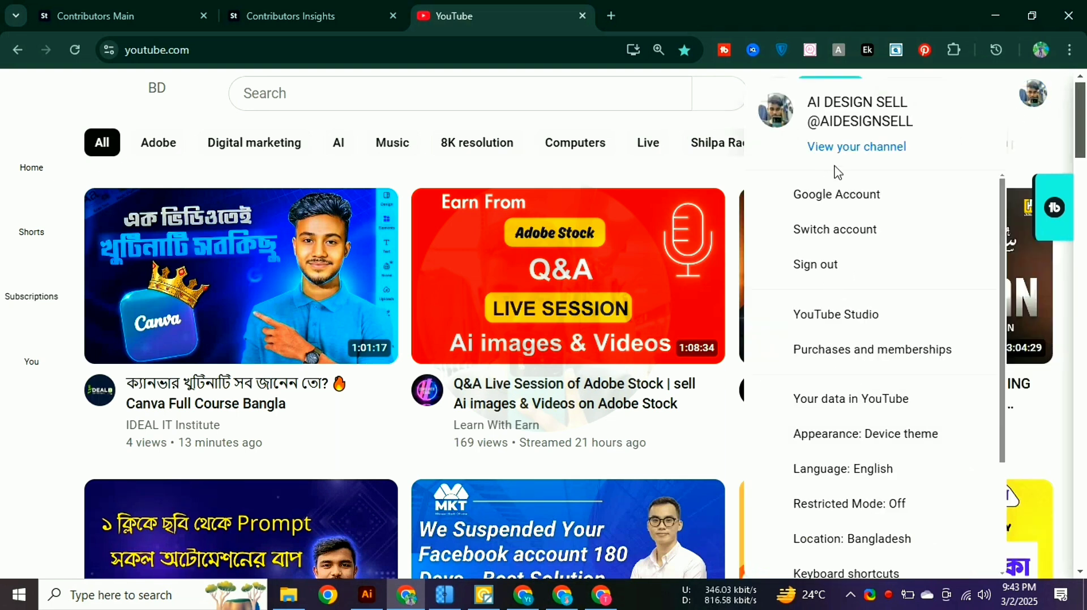
left_click(849, 150)
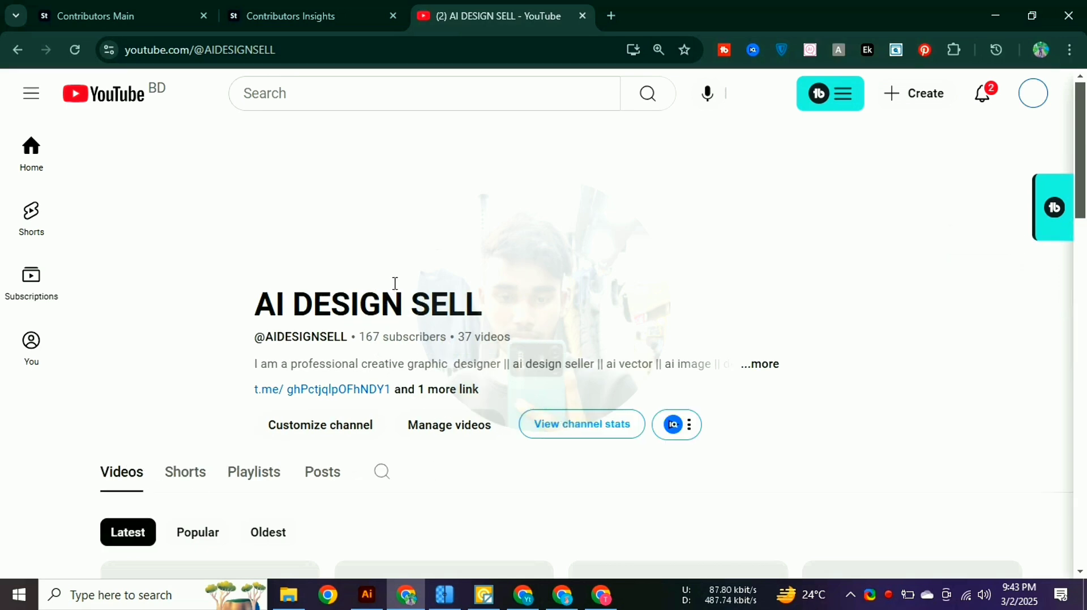
- Browse the channel's uploaded videos about selling vectors and designs on Adobe Stock
scroll(400, 291, "down", 5)
scroll(632, 374, "down", 8)
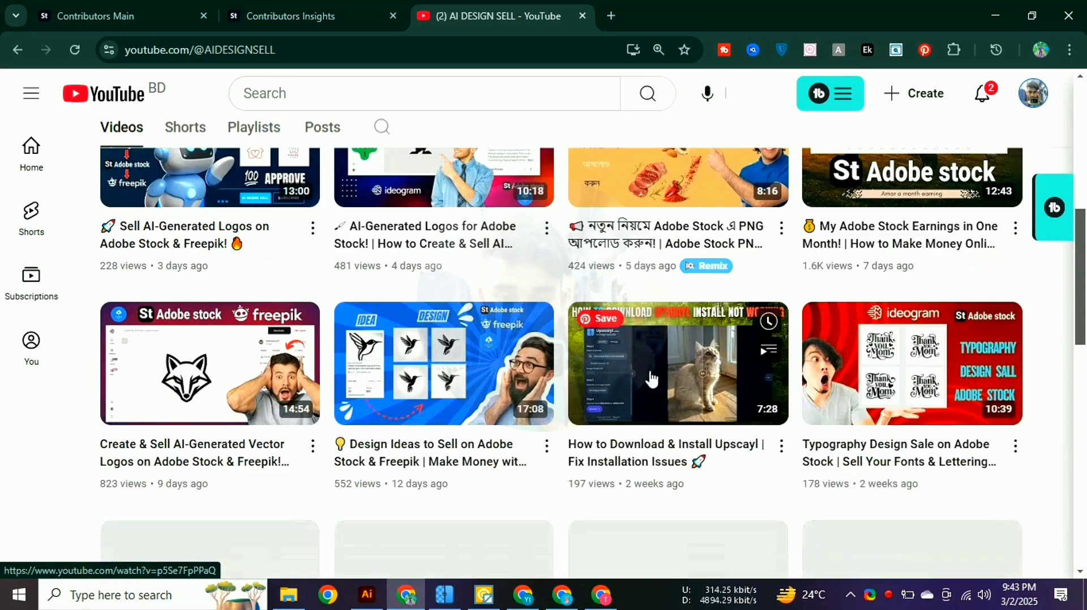
scroll(651, 376, "down", 5)
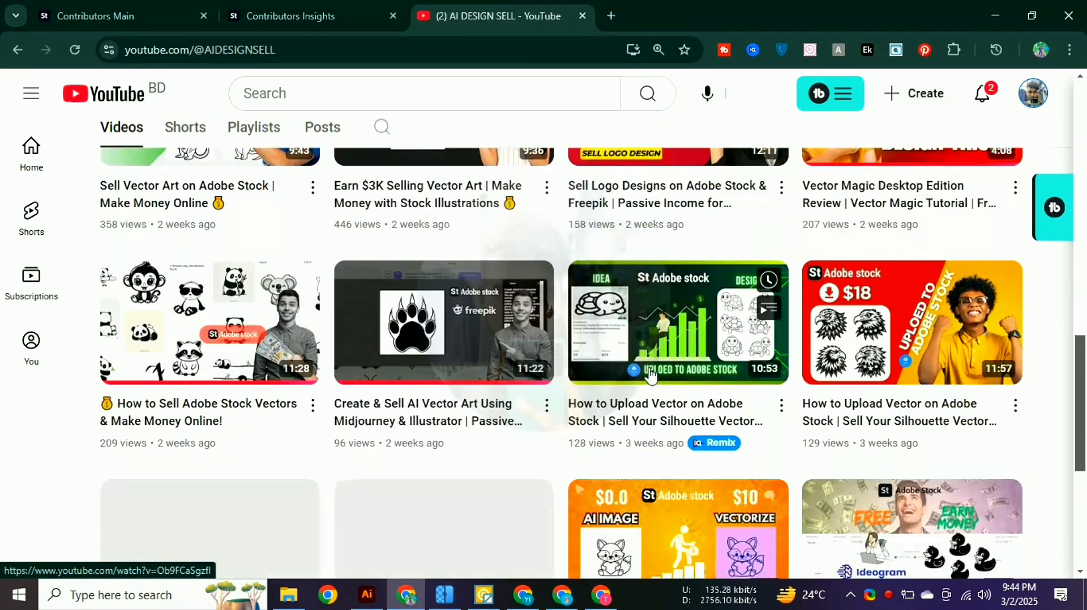
scroll(650, 372, "up", 3)
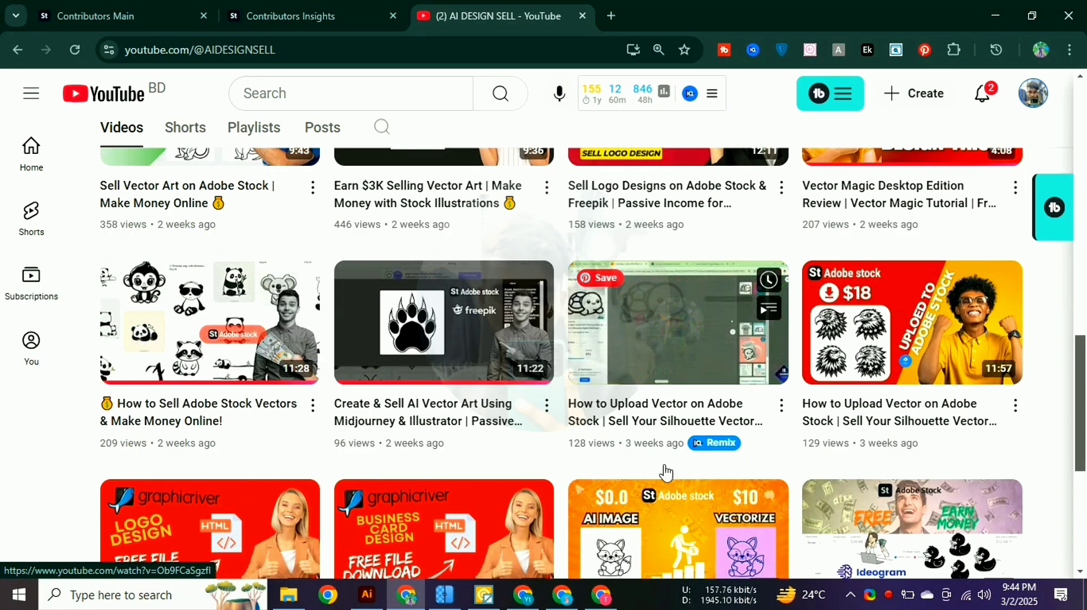
- Return to the Adobe Stock contributor dashboard and look through the portfolio to the end of its first page
left_click(132, 8)
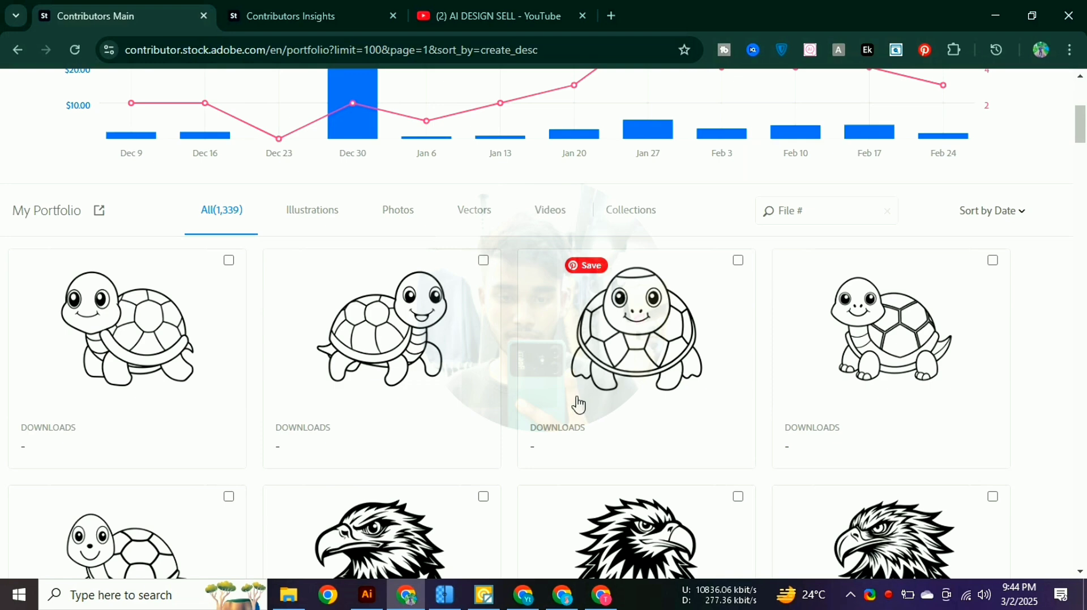
scroll(579, 404, "down", 15)
scroll(581, 404, "down", 20)
scroll(584, 404, "down", 20)
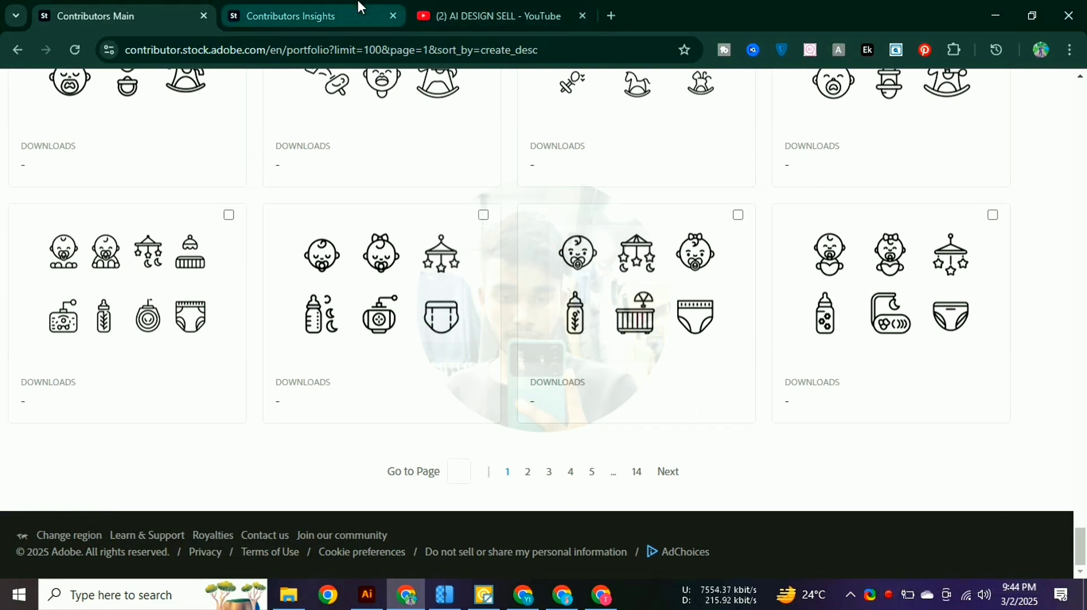
- Switch to the contributor insights and examine the top sellers' earnings chart and the list of best-selling files
left_click(345, 16)
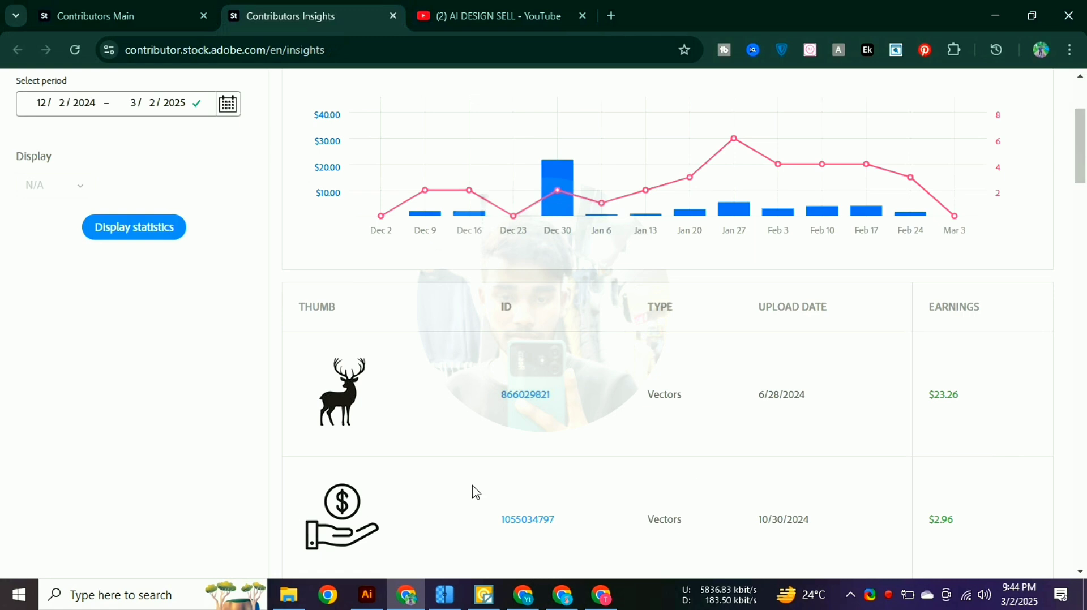
scroll(606, 255, "up", 3)
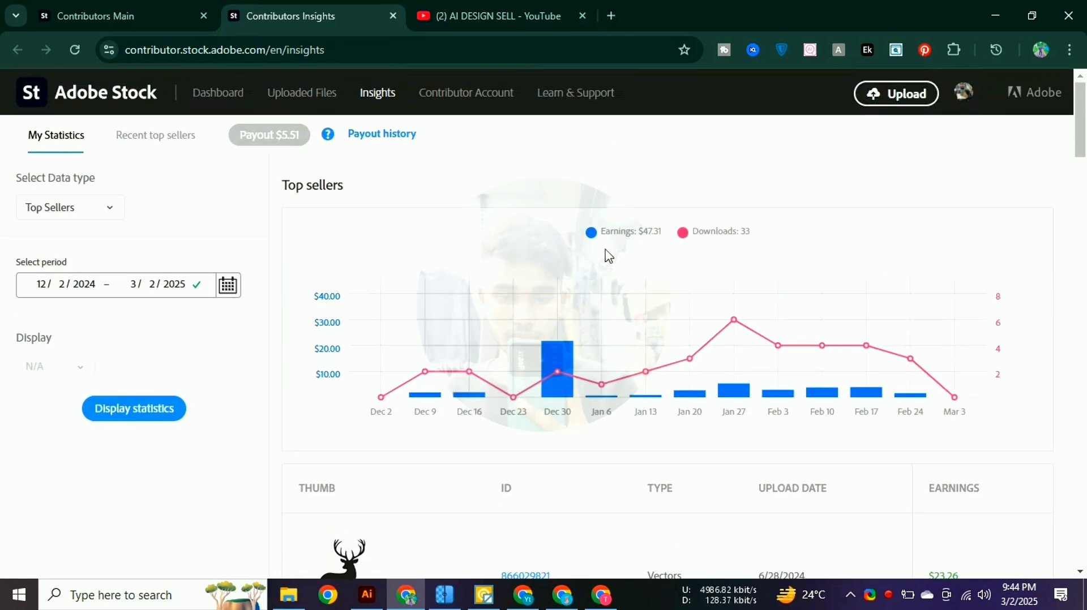
scroll(608, 256, "down", 3)
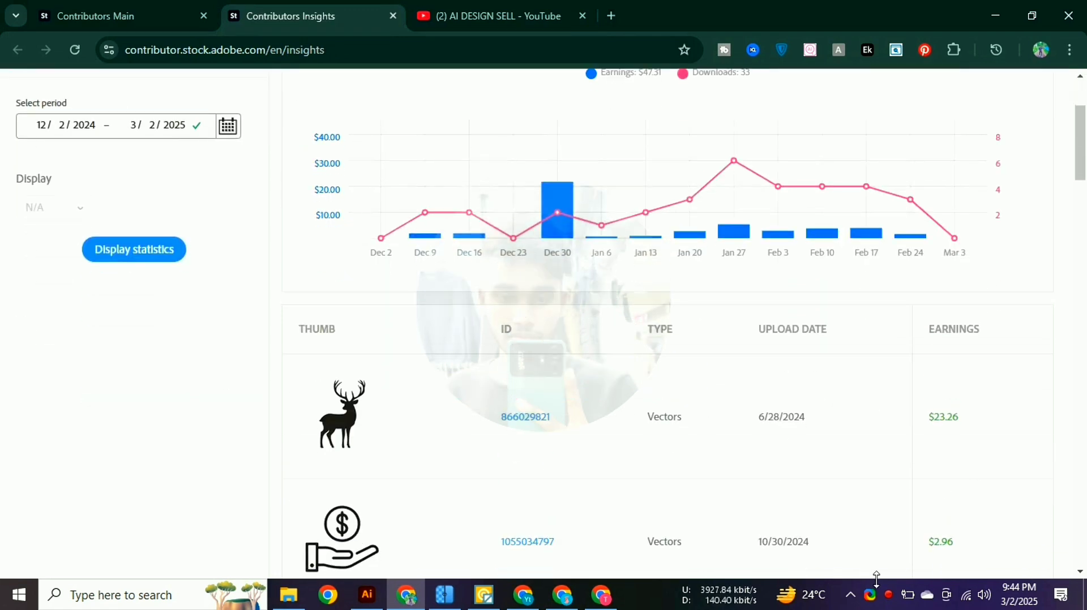